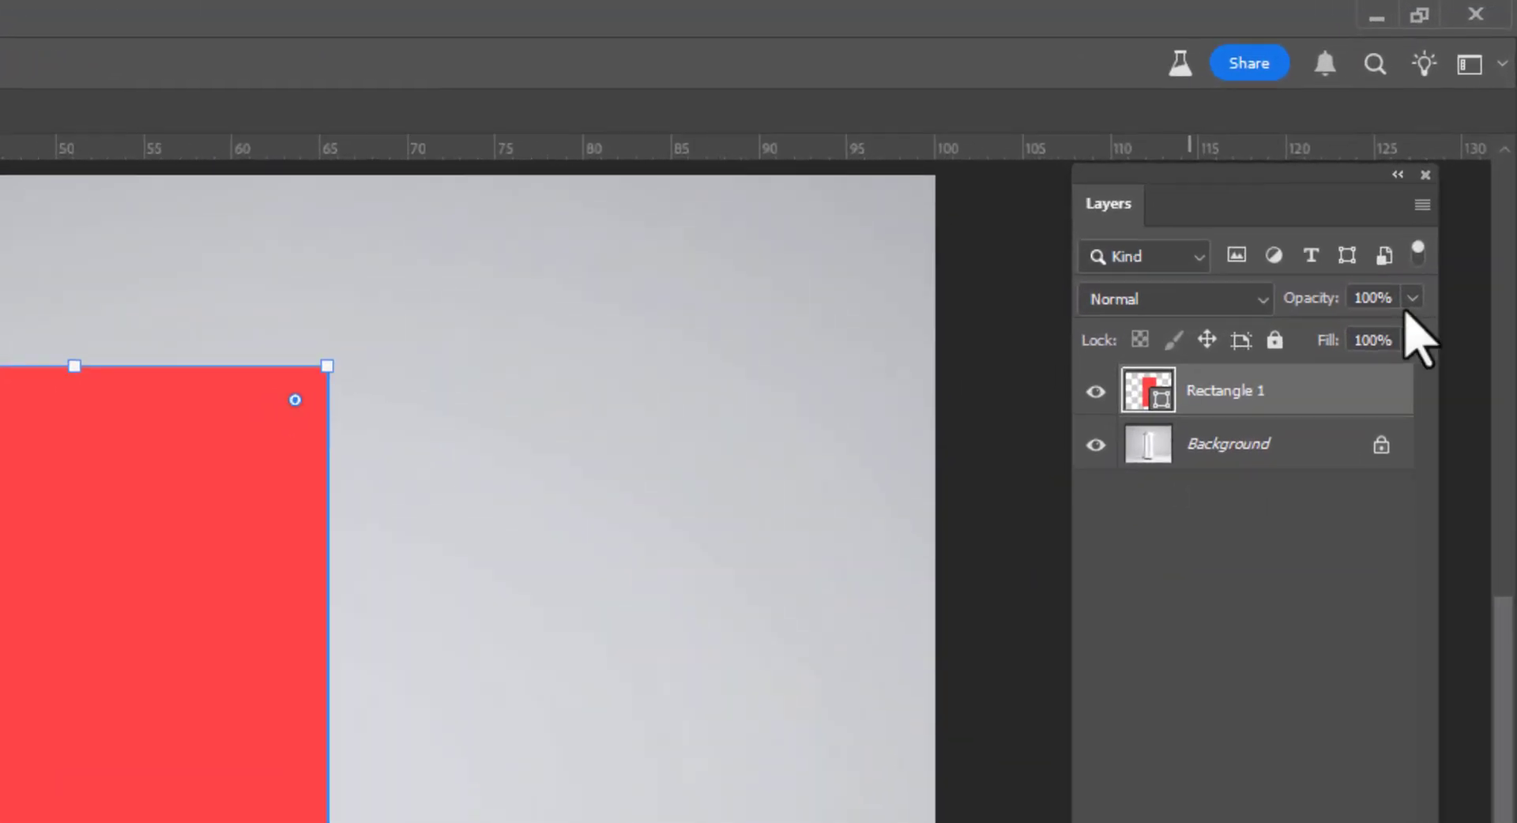
- Lower the red rectangle's opacity to 64% and fit its top edge closer to the can, making it 1352 px high
left_click(1412, 298)
left_click_drag(1421, 332, 1362, 332)
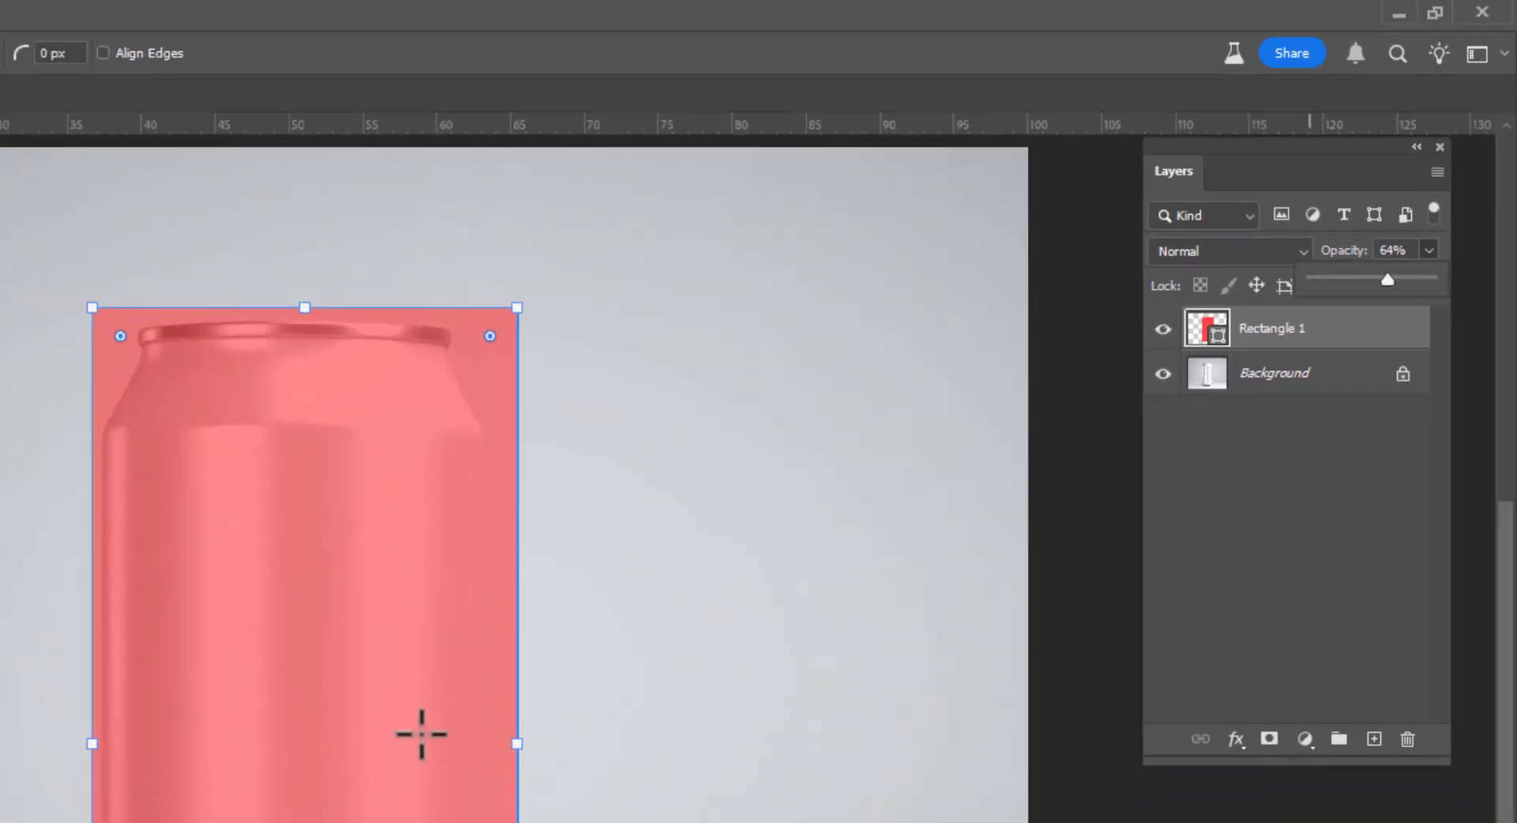
left_click_drag(714, 599, 830, 506)
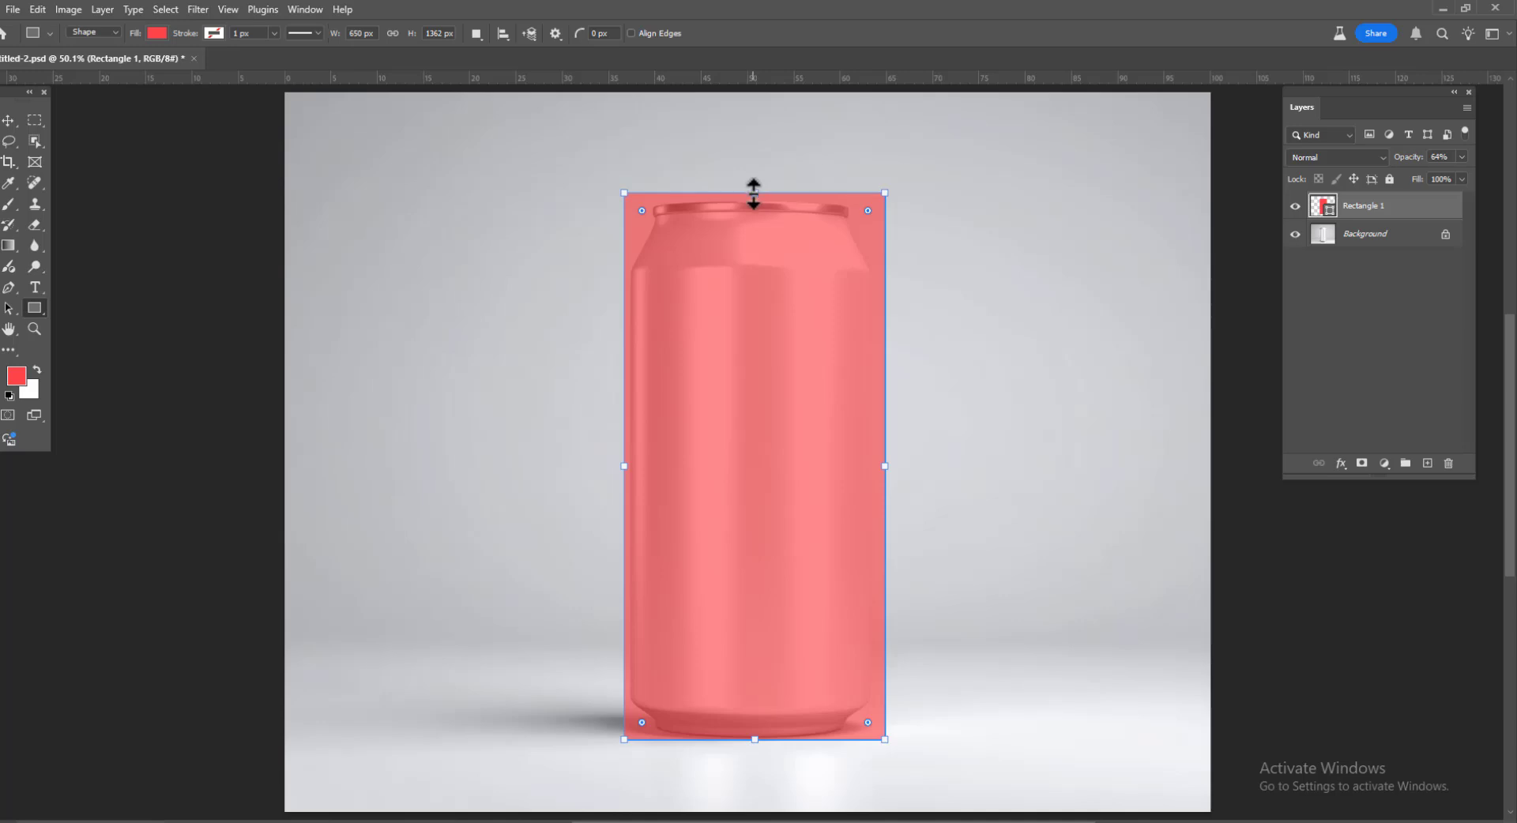
left_click_drag(754, 193, 755, 197)
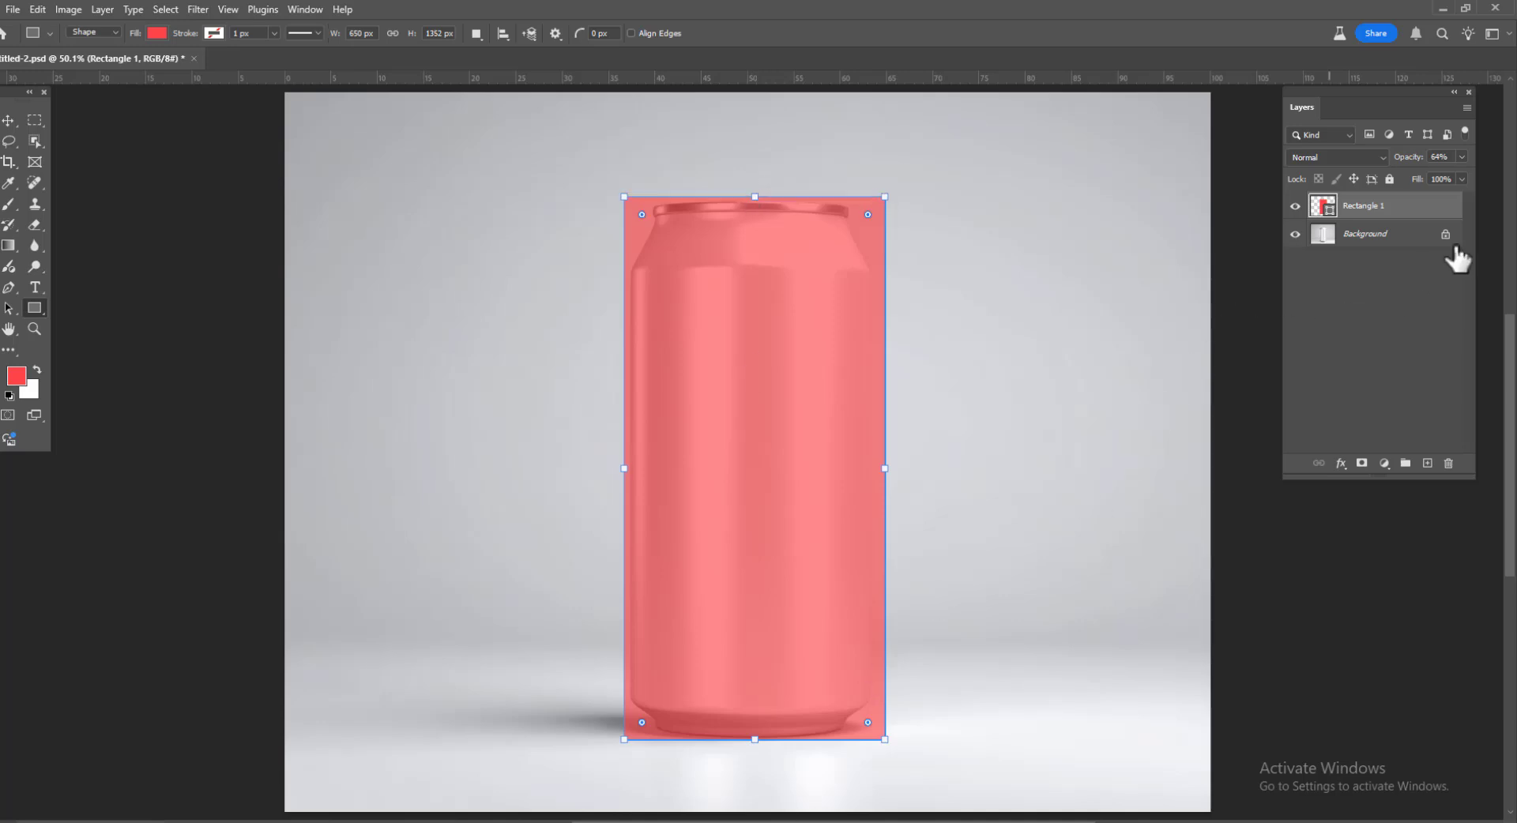
- Restore the Rectangle 1 layer's opacity to 100% and convert it to a smart object
left_click_drag(1436, 176, 1466, 177)
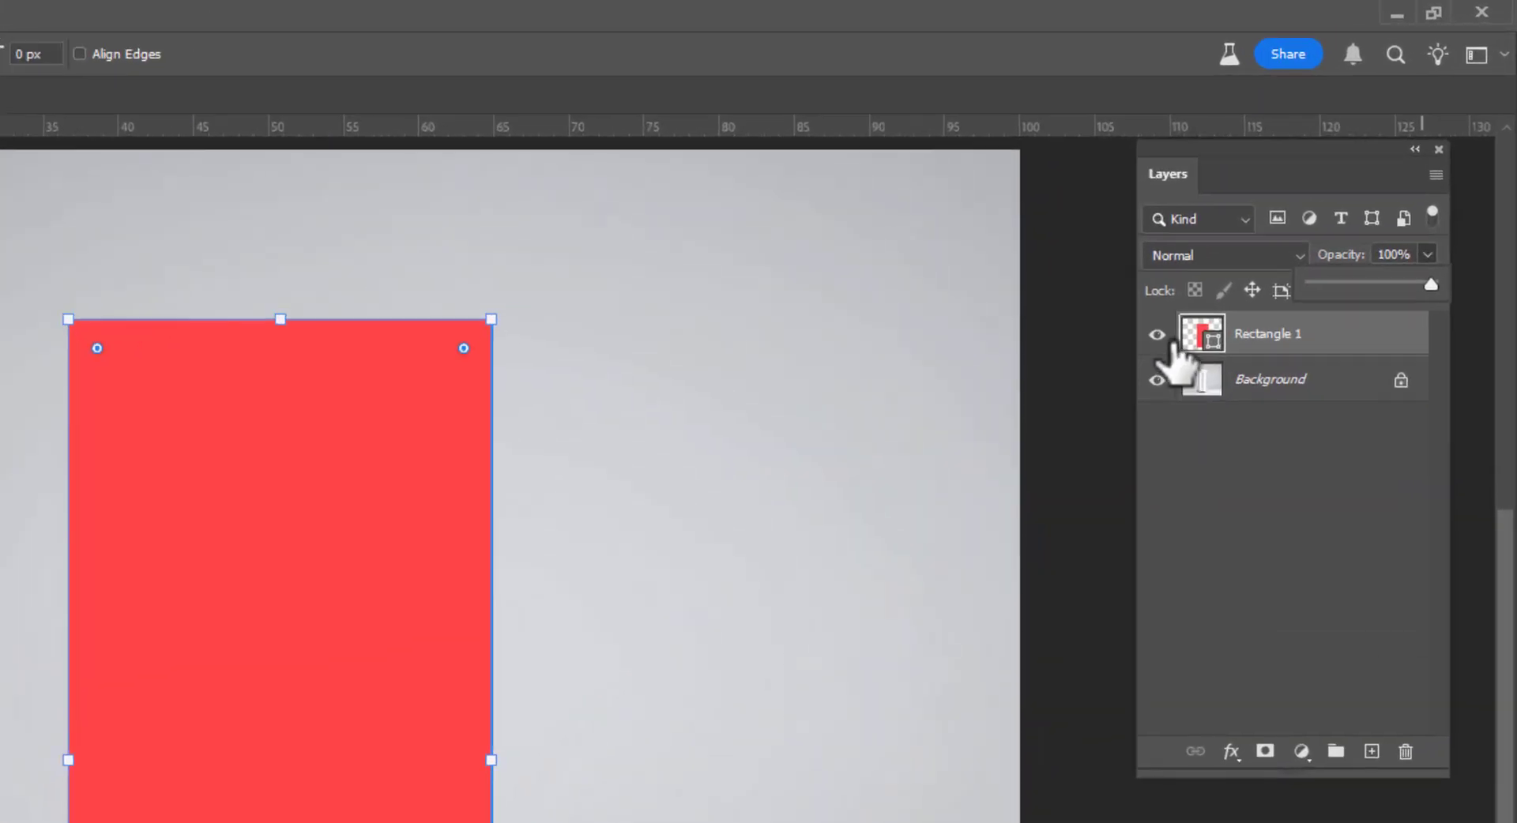
right_click(1291, 372)
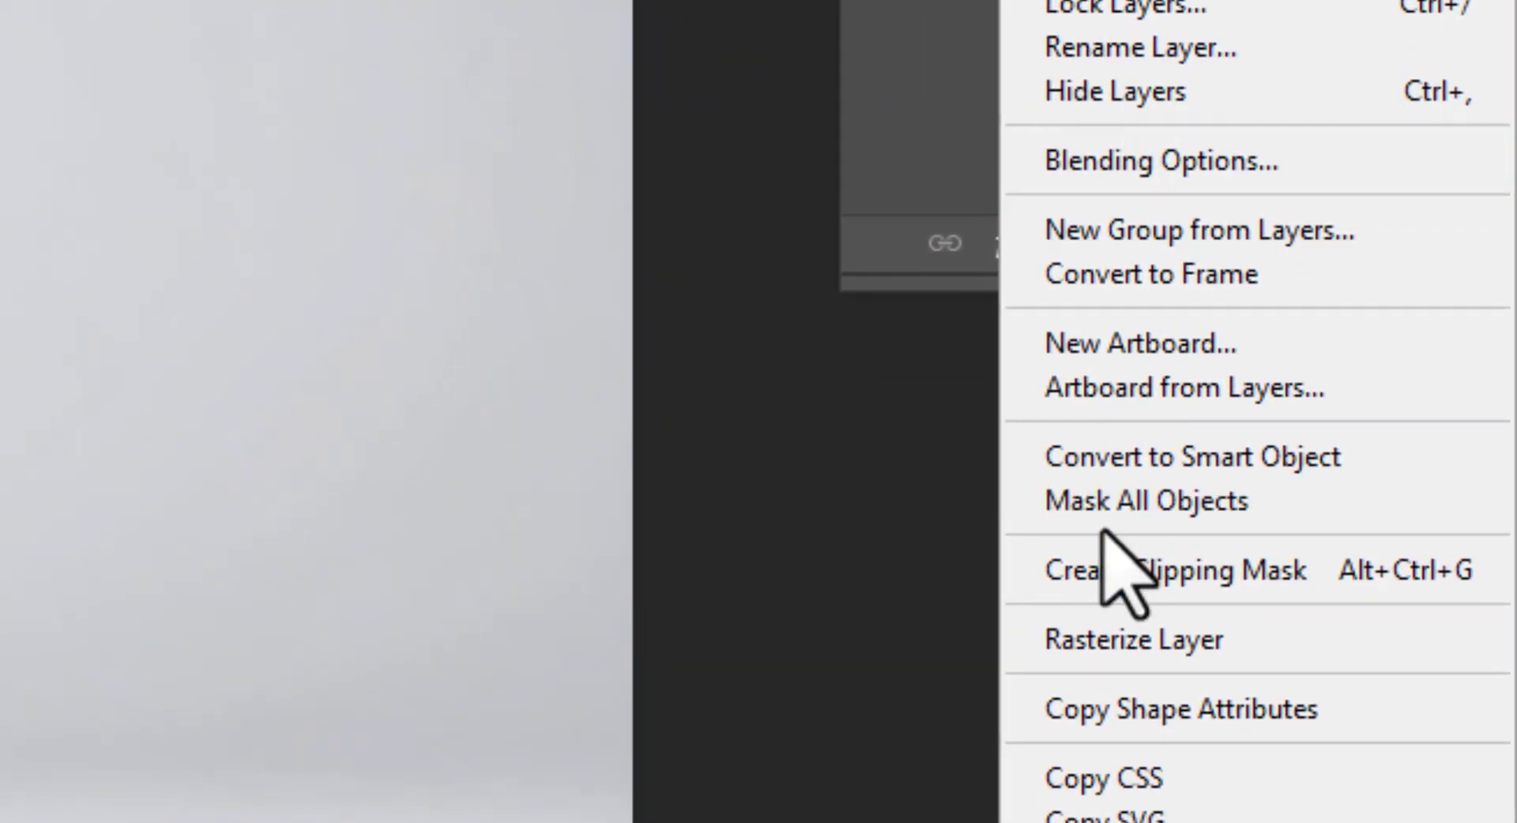
left_click(1104, 458)
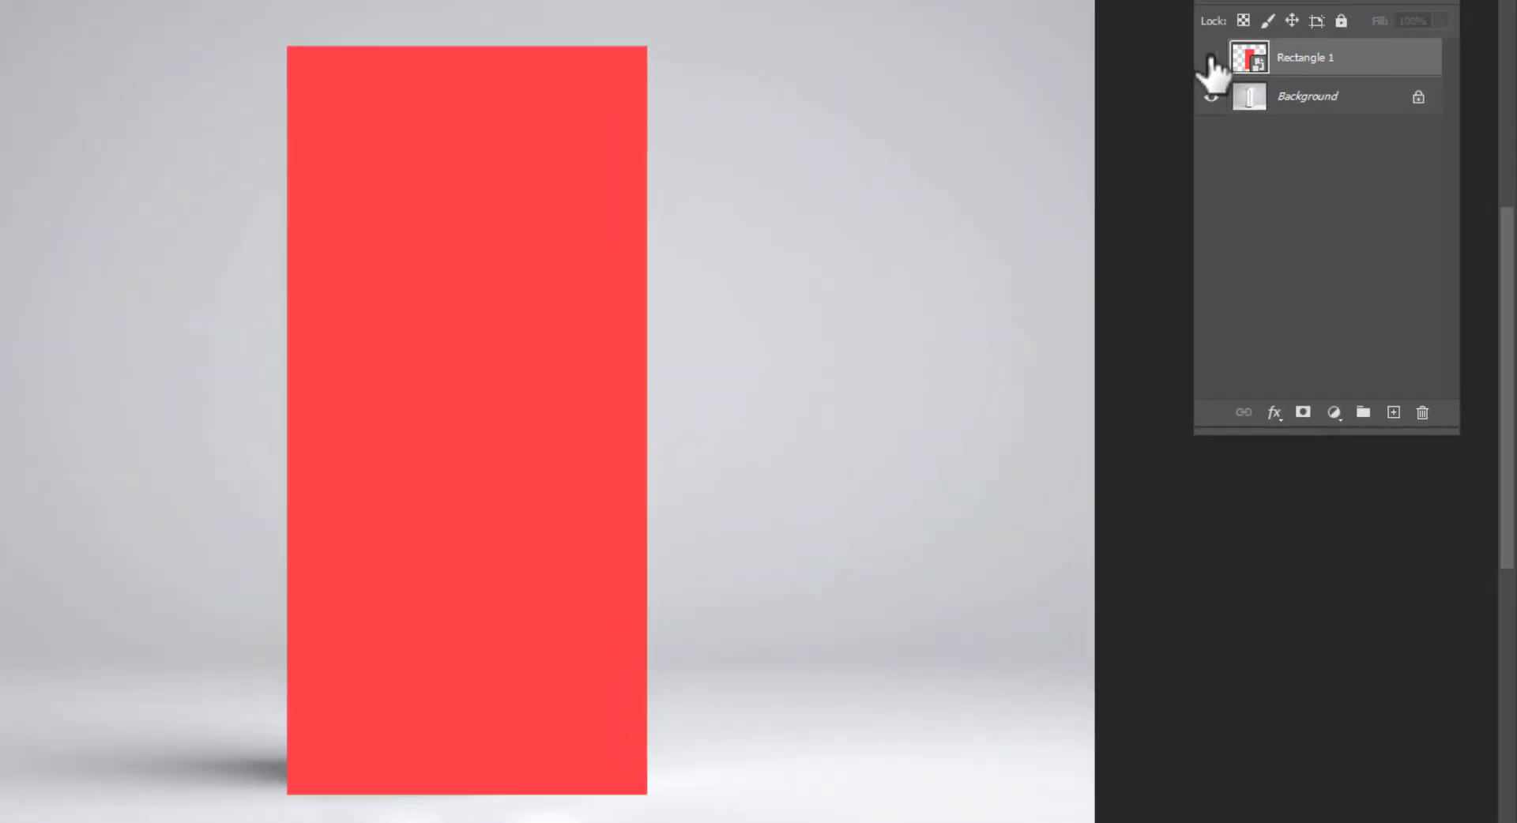
- Hide the Rectangle 1 layer and activate the Pen tool with the Background layer selected
left_click(1211, 60)
left_click(1361, 236)
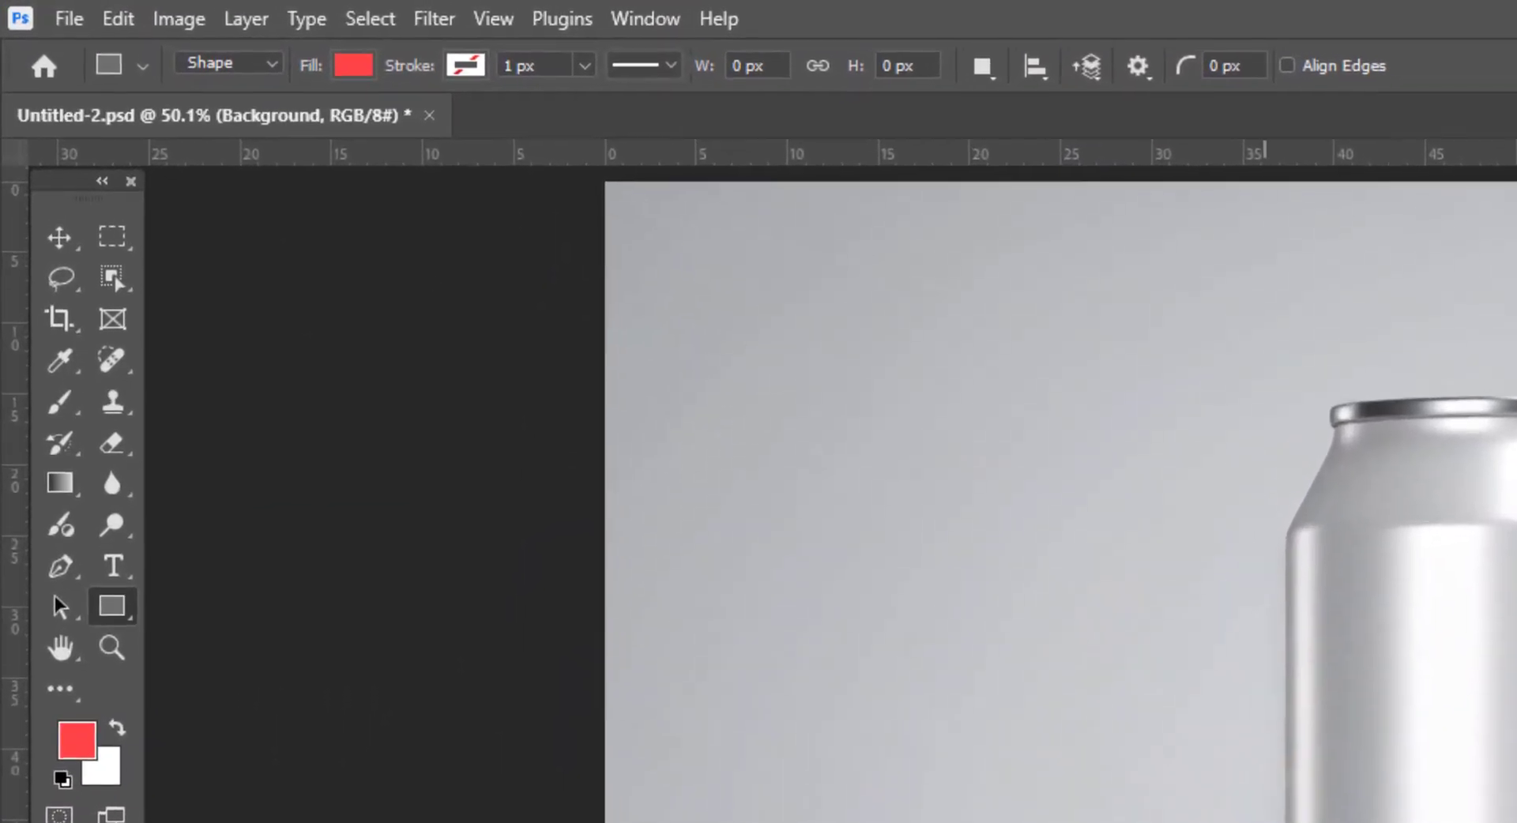
left_click(124, 300)
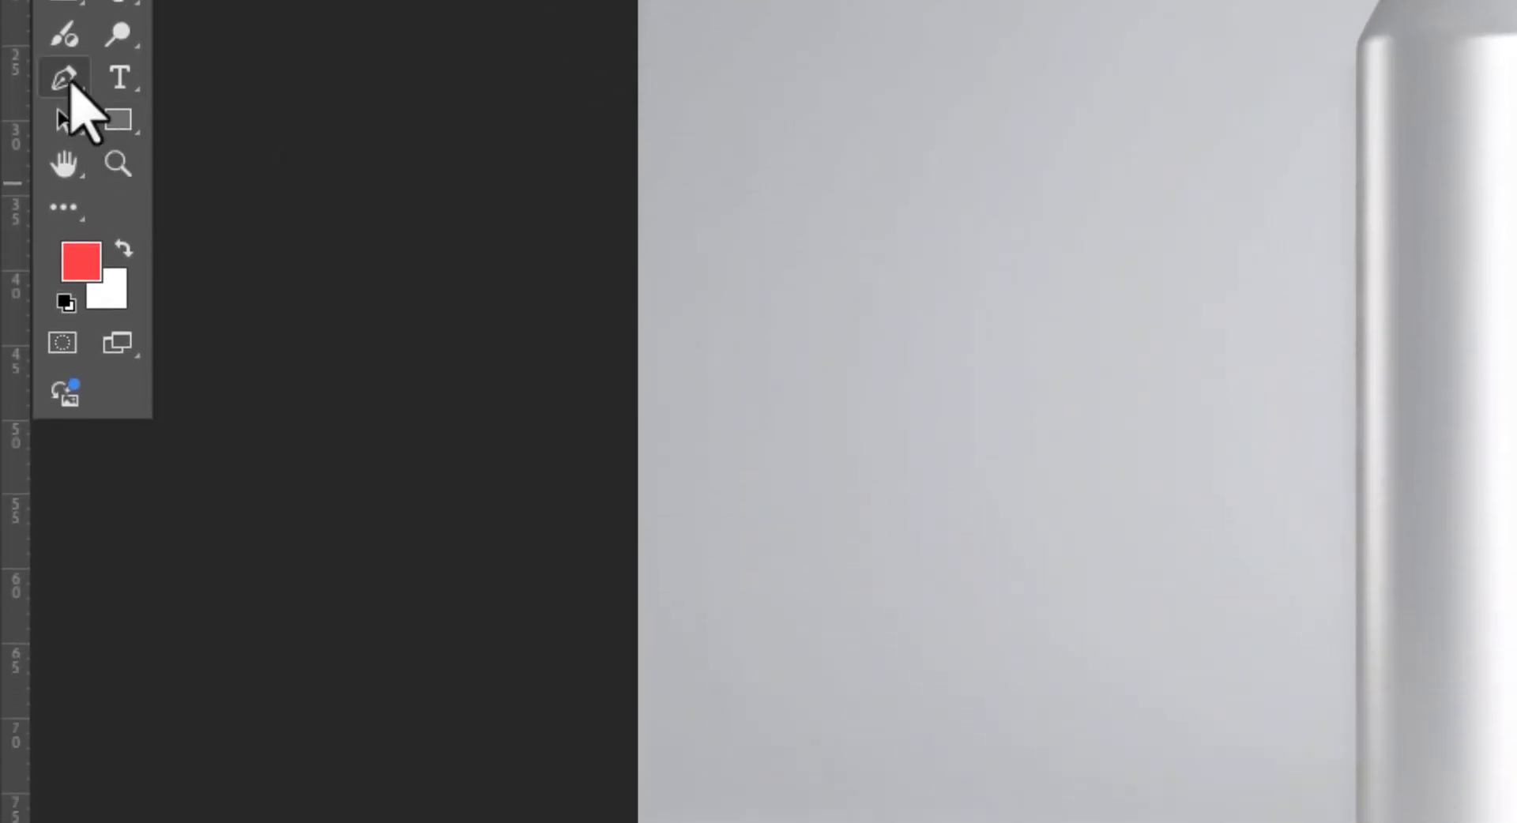
left_click(71, 82)
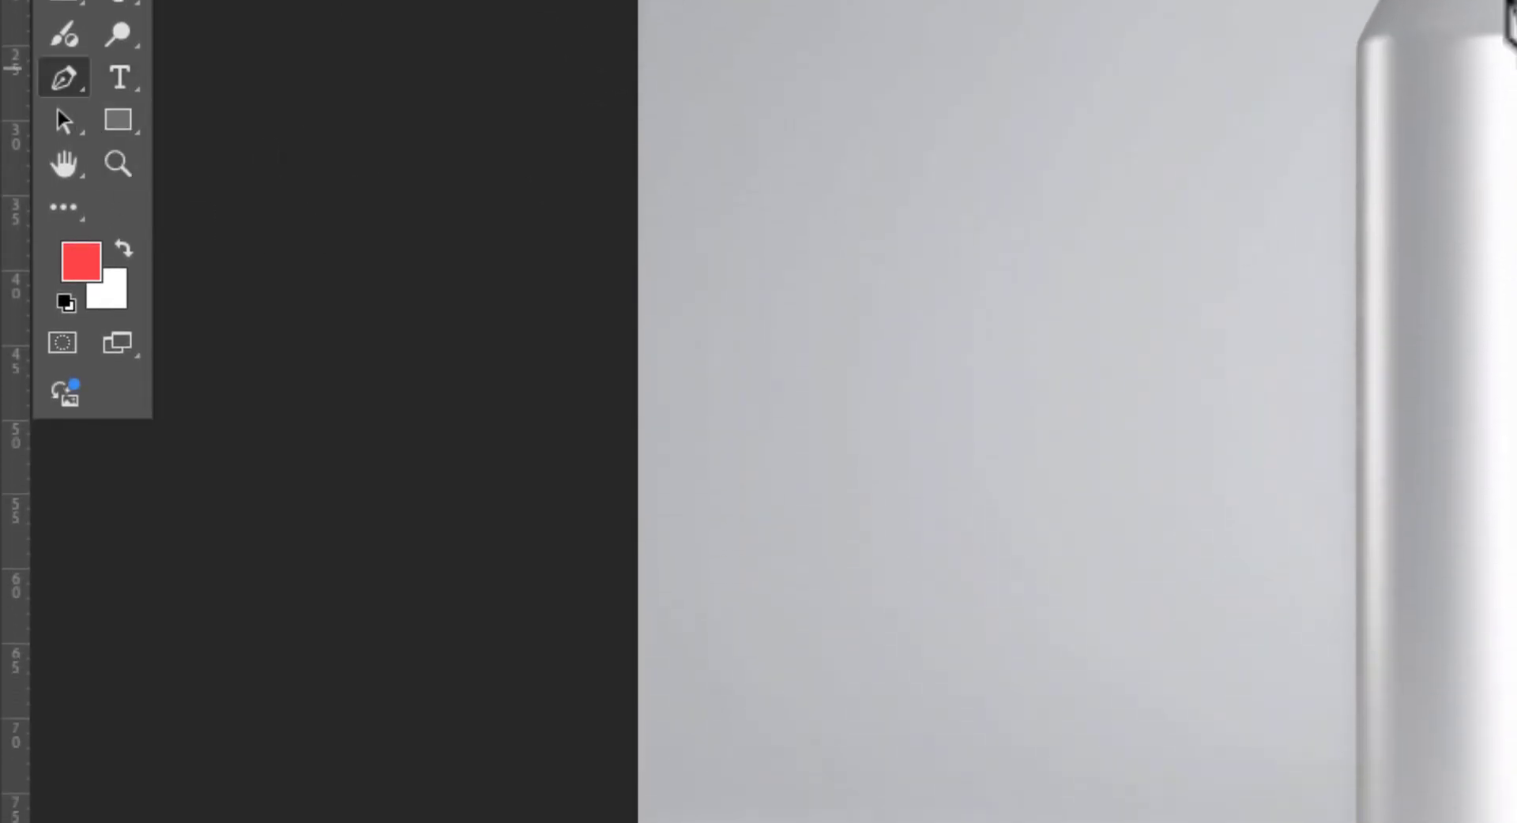
- Start a pen path under the left end of the can's rim and trace it over the rim and down the right shoulder
key("ctrl+space")
left_click(1515, 3, "ctrl")
left_click(1515, 2)
left_click(389, 60)
left_click(70, 80)
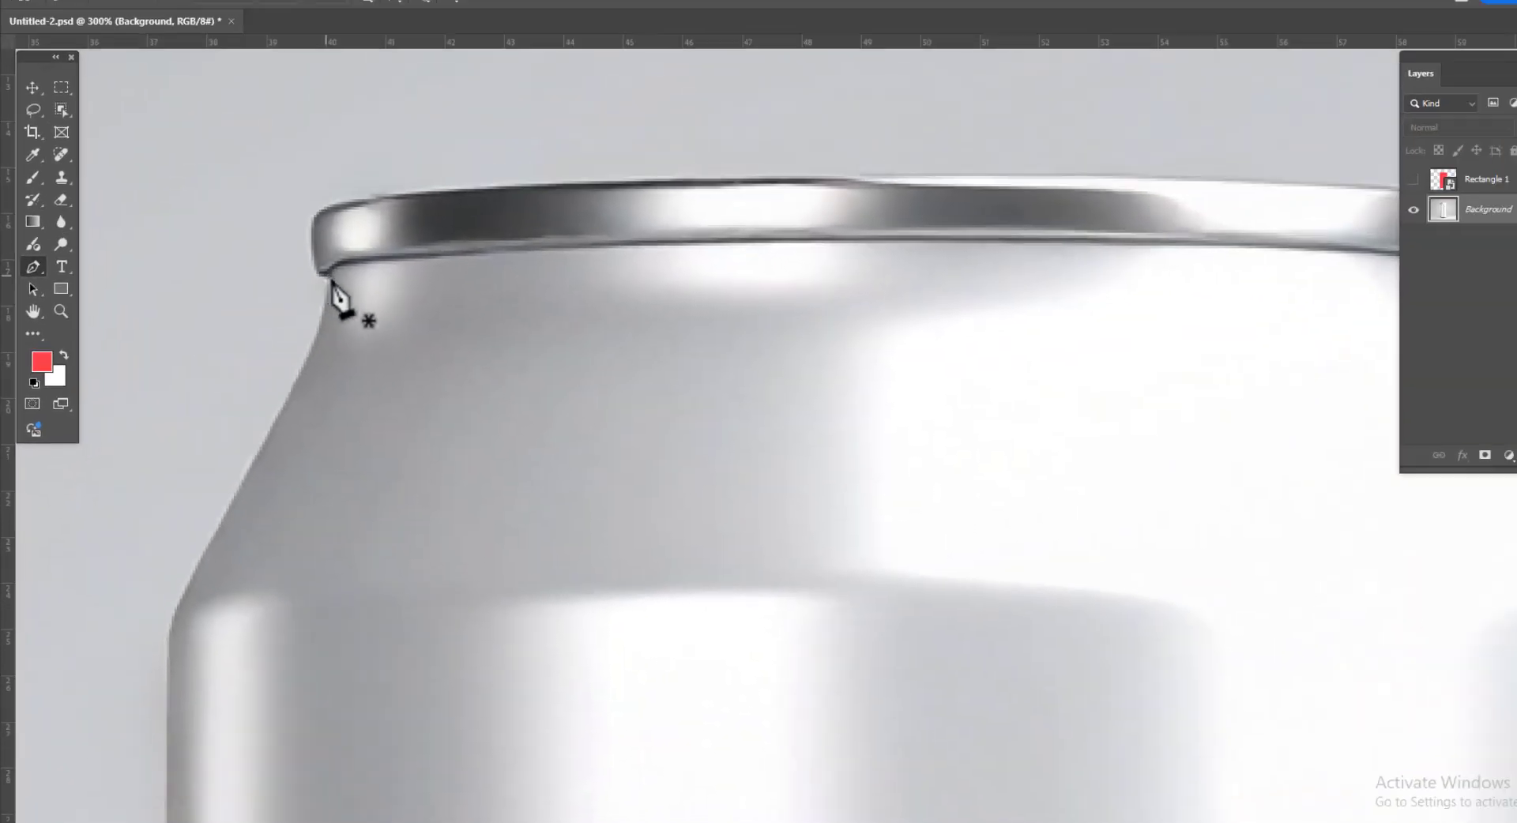
left_click(330, 281)
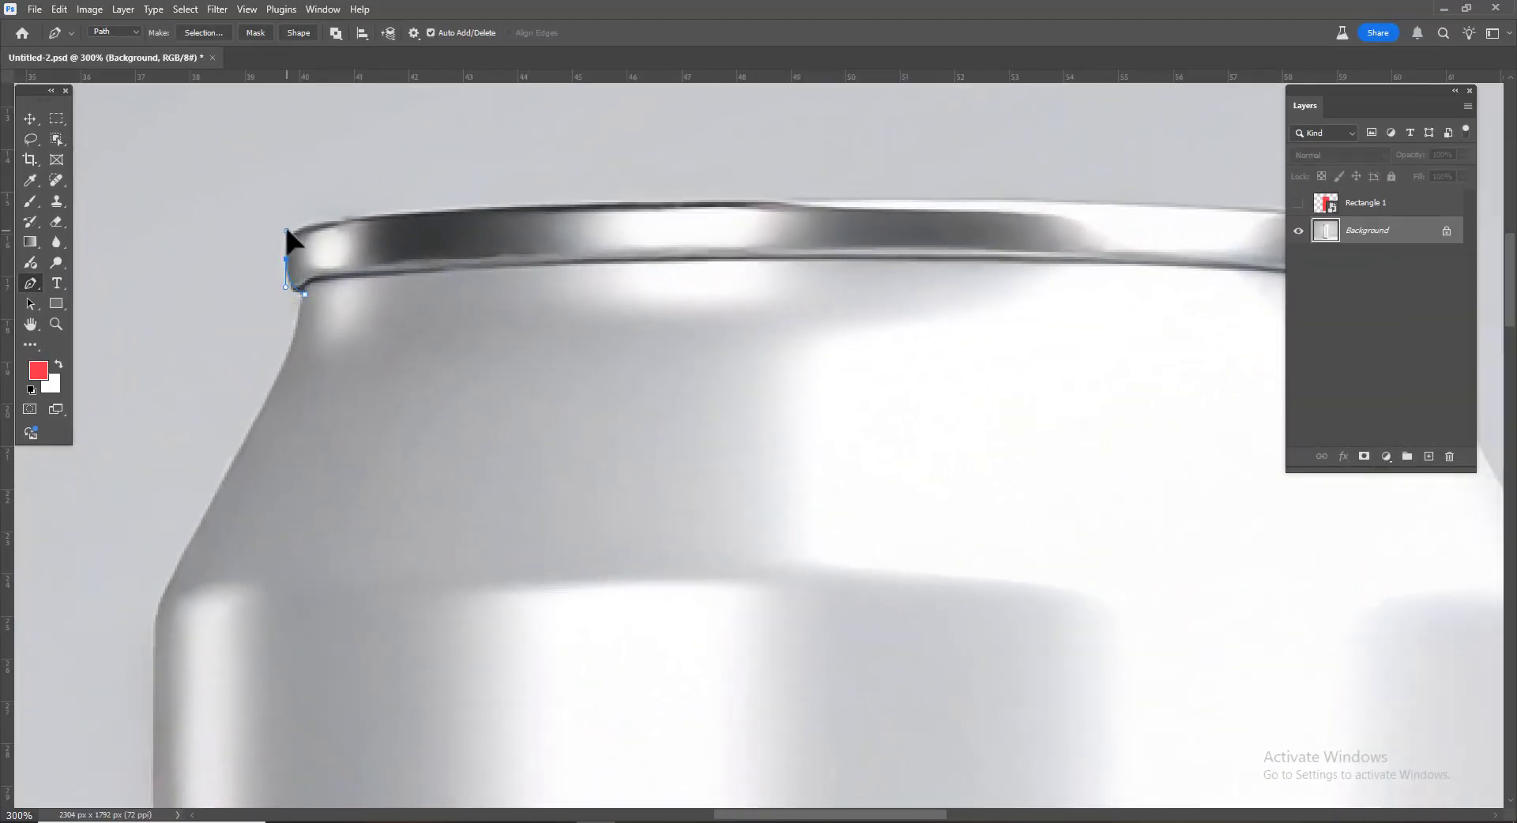
left_click_drag(286, 230, 352, 221)
left_click_drag(940, 196, 1175, 197)
left_click(941, 195, "alt")
left_click_drag(972, 229, 564, 217)
left_click_drag(1033, 226, 1048, 263)
left_click(1033, 226, "alt")
left_click_drag(1071, 433, 1037, 387)
left_click_drag(1090, 483, 886, 343)
scroll(886, 343, "down", 10)
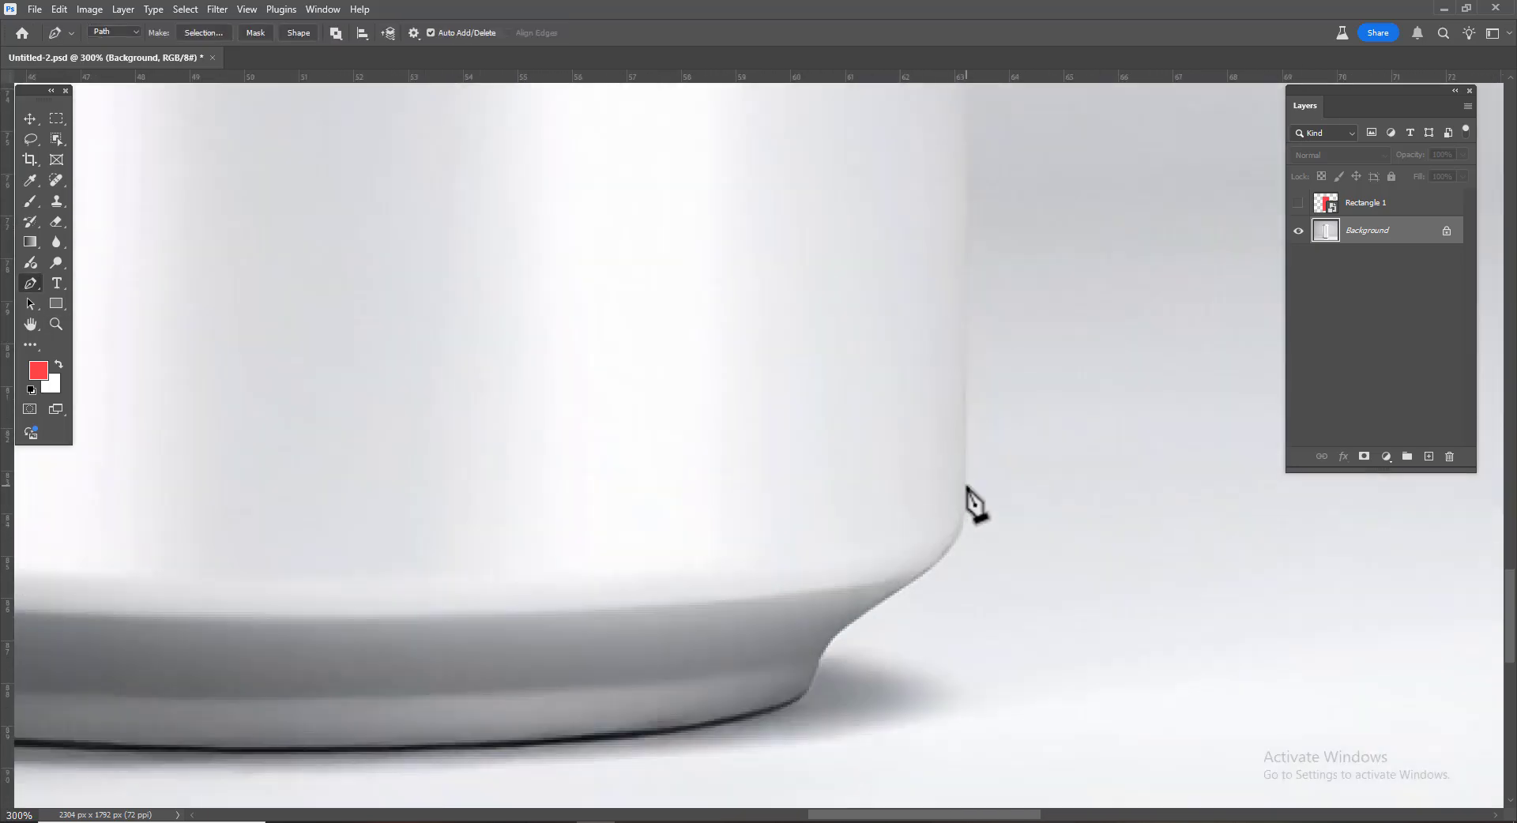
- Continue the pen path down the can's right side, around the tapered base and along the curved bottom edge
left_click(968, 489)
left_click_drag(812, 690, 984, 420)
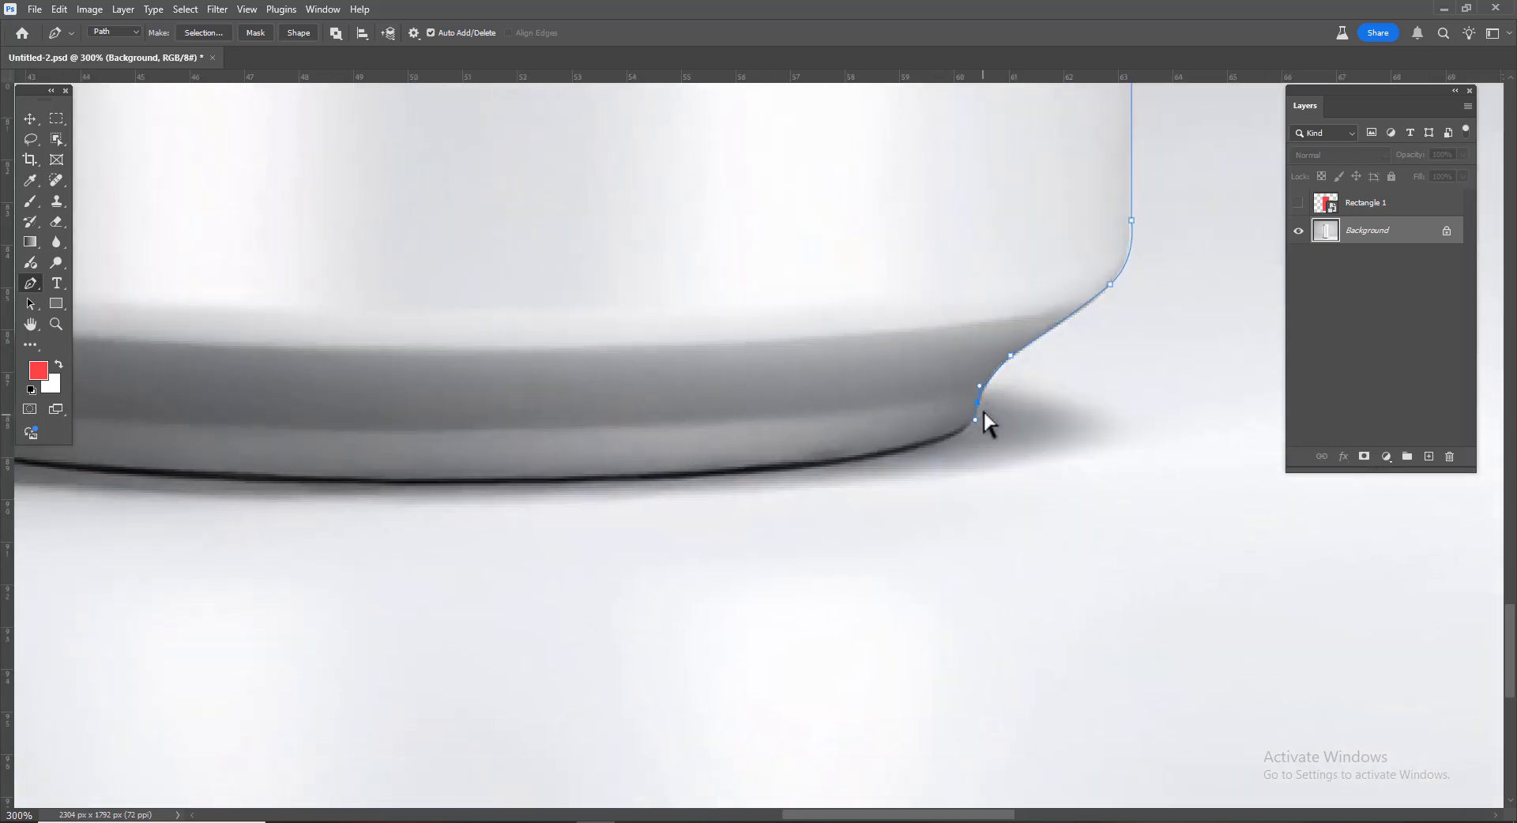
left_click_drag(443, 478, 914, 450)
left_click(1093, 428, "alt")
left_click_drag(628, 402, 504, 383)
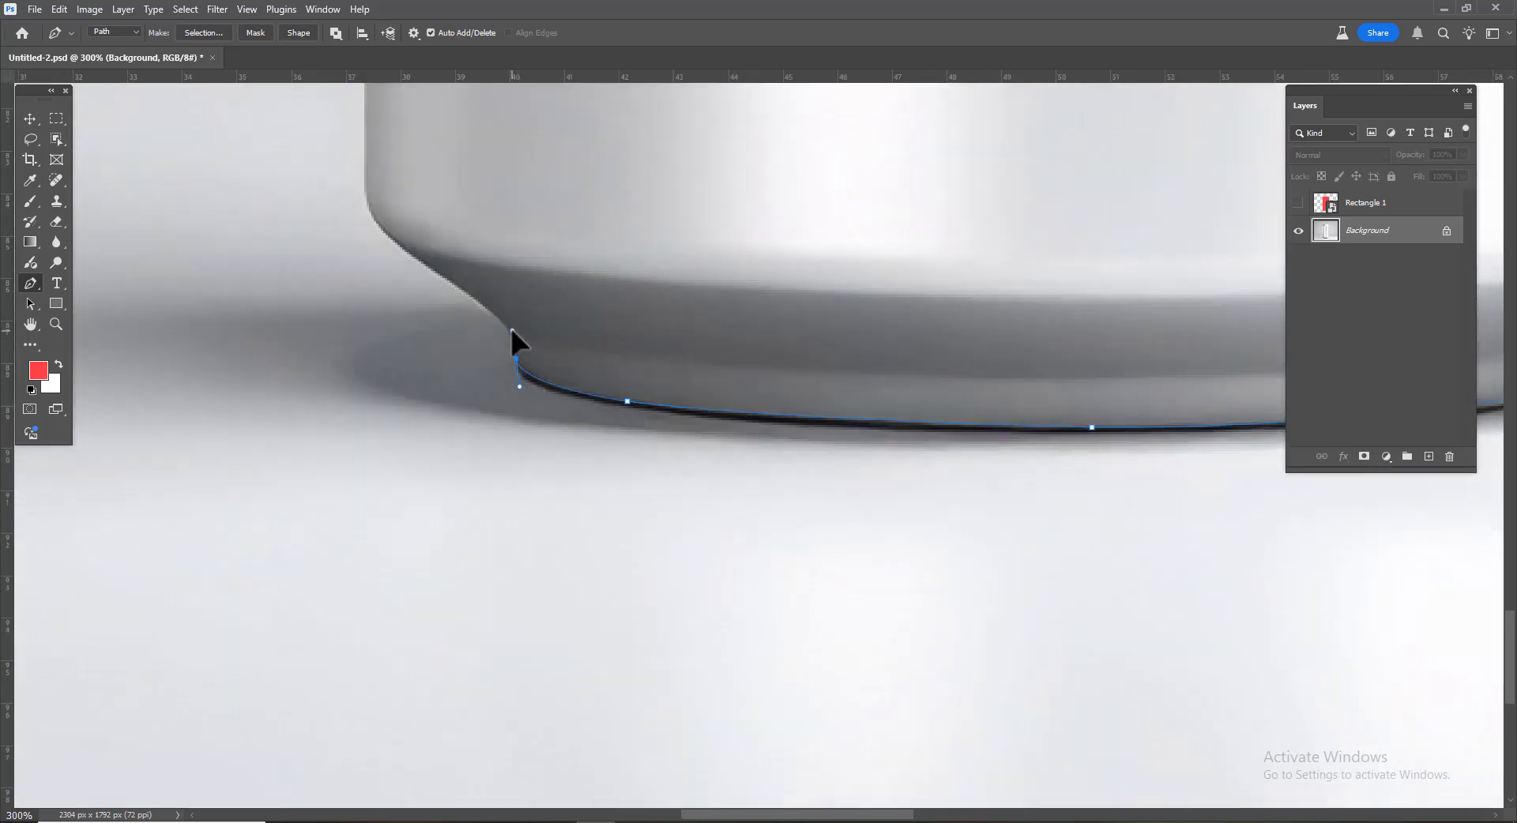
- Trace the can's left base corner, left side and left shoulder, closing the path at its starting point under the rim
left_click_drag(568, 326, 651, 504)
left_click_drag(450, 380, 446, 360)
left_click_drag(600, 379, 601, 362)
left_click_drag(447, 306, 447, 273)
left_click_drag(636, 361, 813, 487)
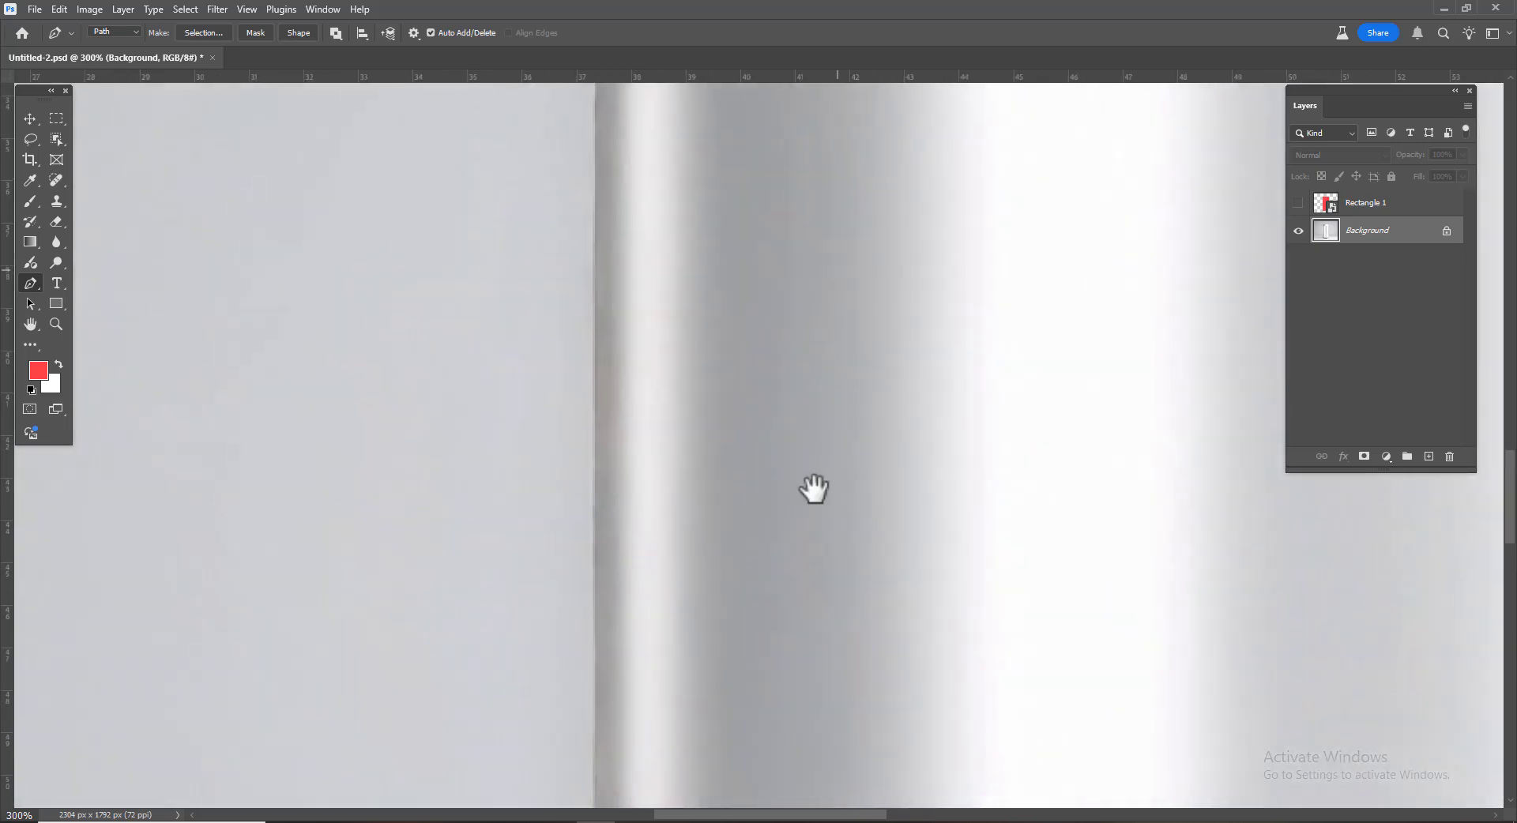
left_click_drag(790, 142, 728, 218)
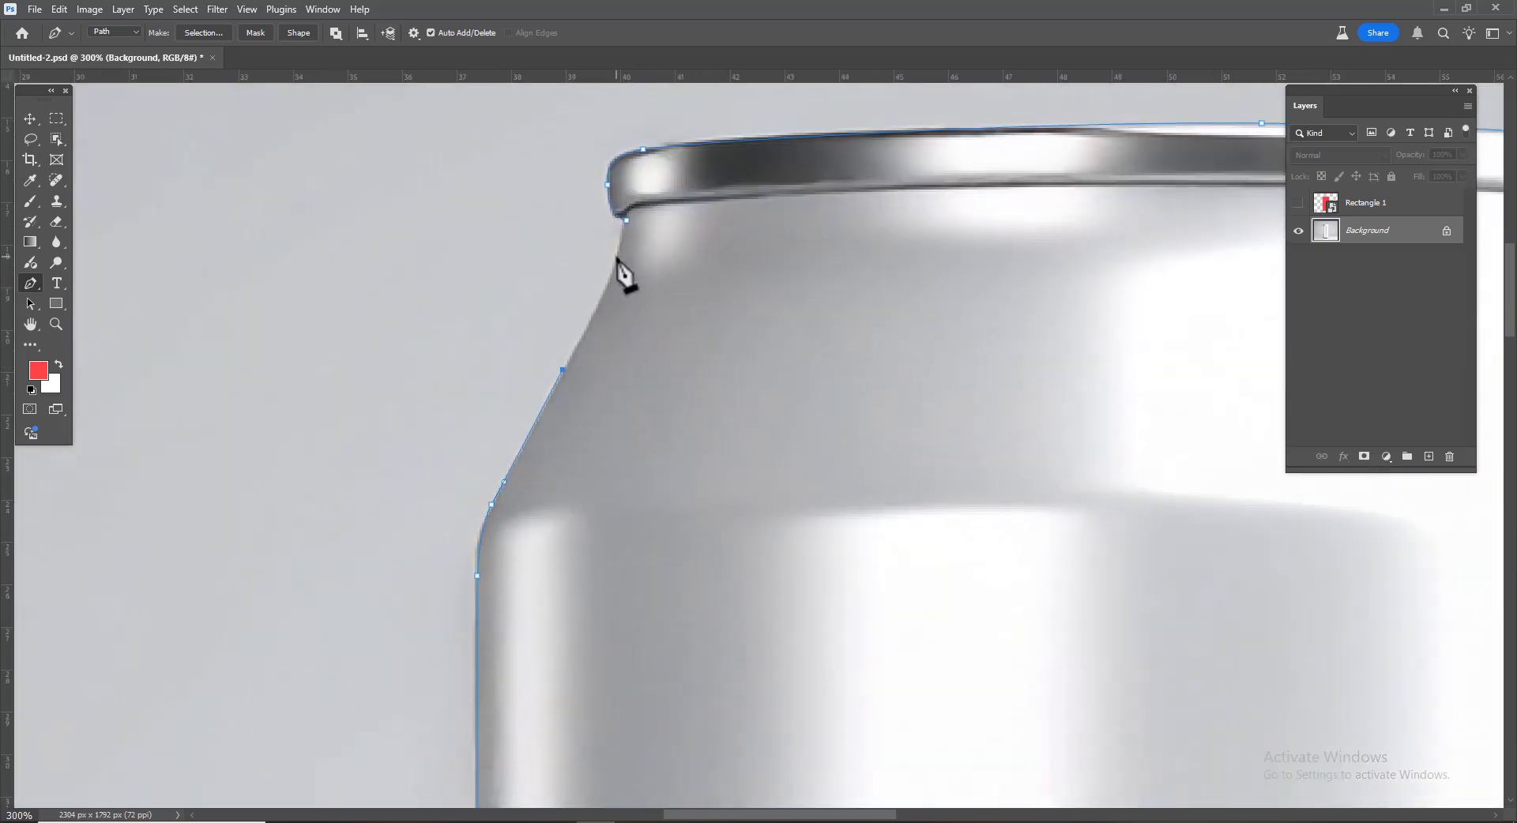
- Convert the closed can path into a new anti-aliased selection
right_click(743, 308)
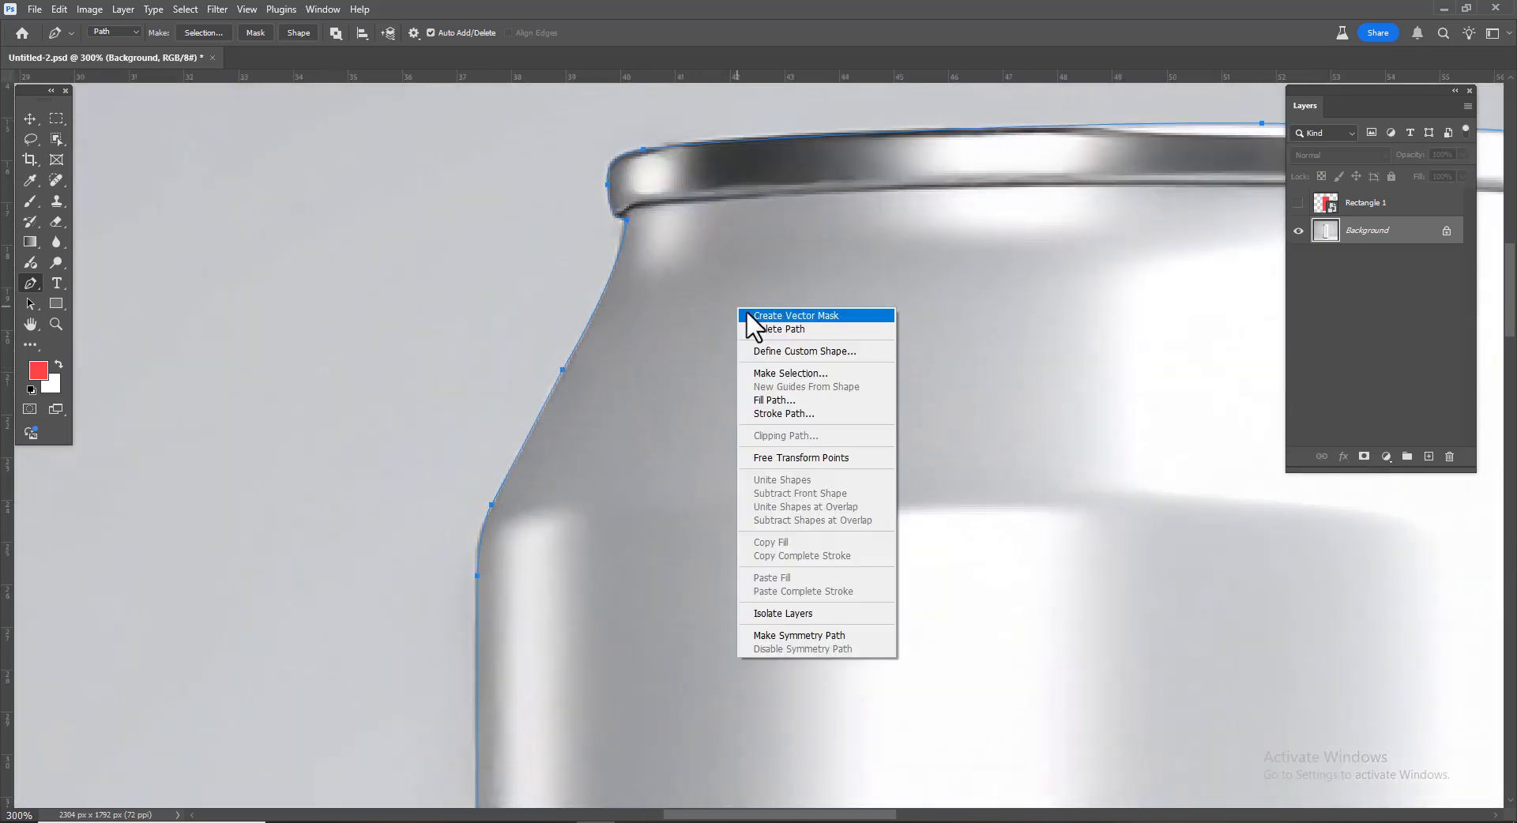
key("Escape")
right_click(770, 318)
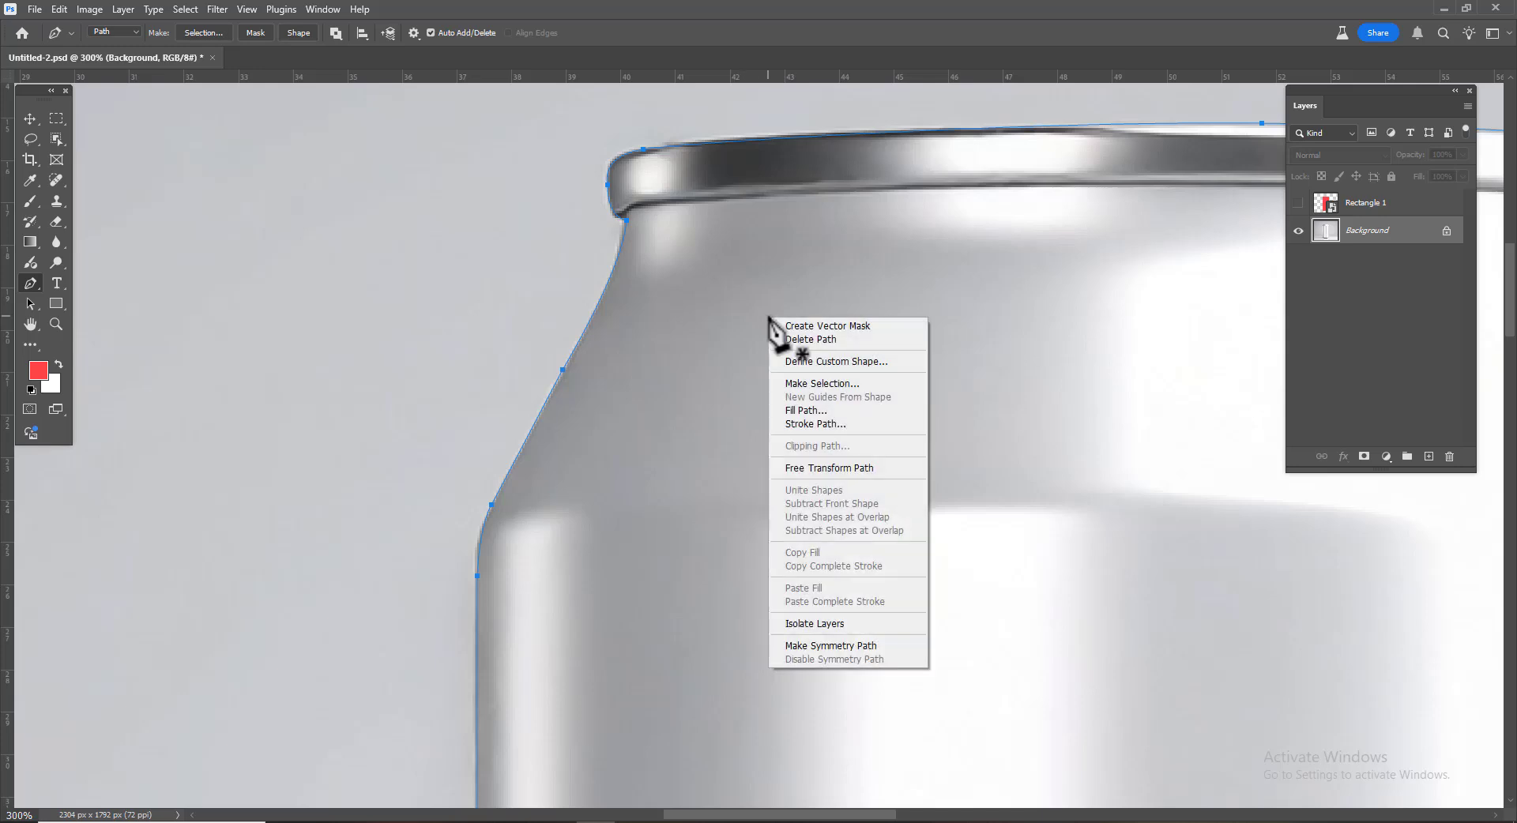
left_click(830, 385)
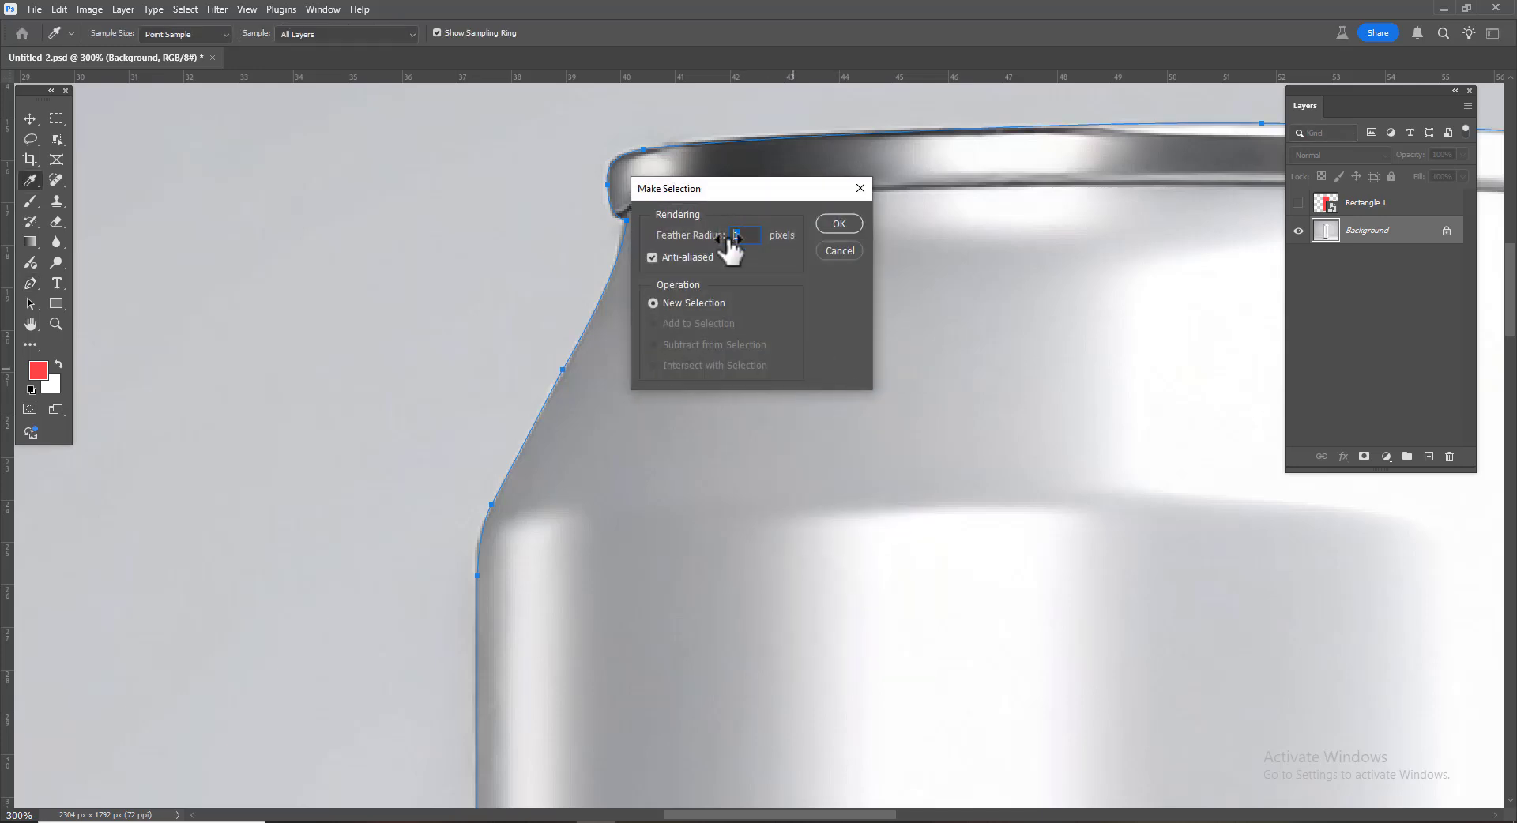
left_click(830, 224)
- Copy the selected can onto a new layer and duplicate that layer
key("z")
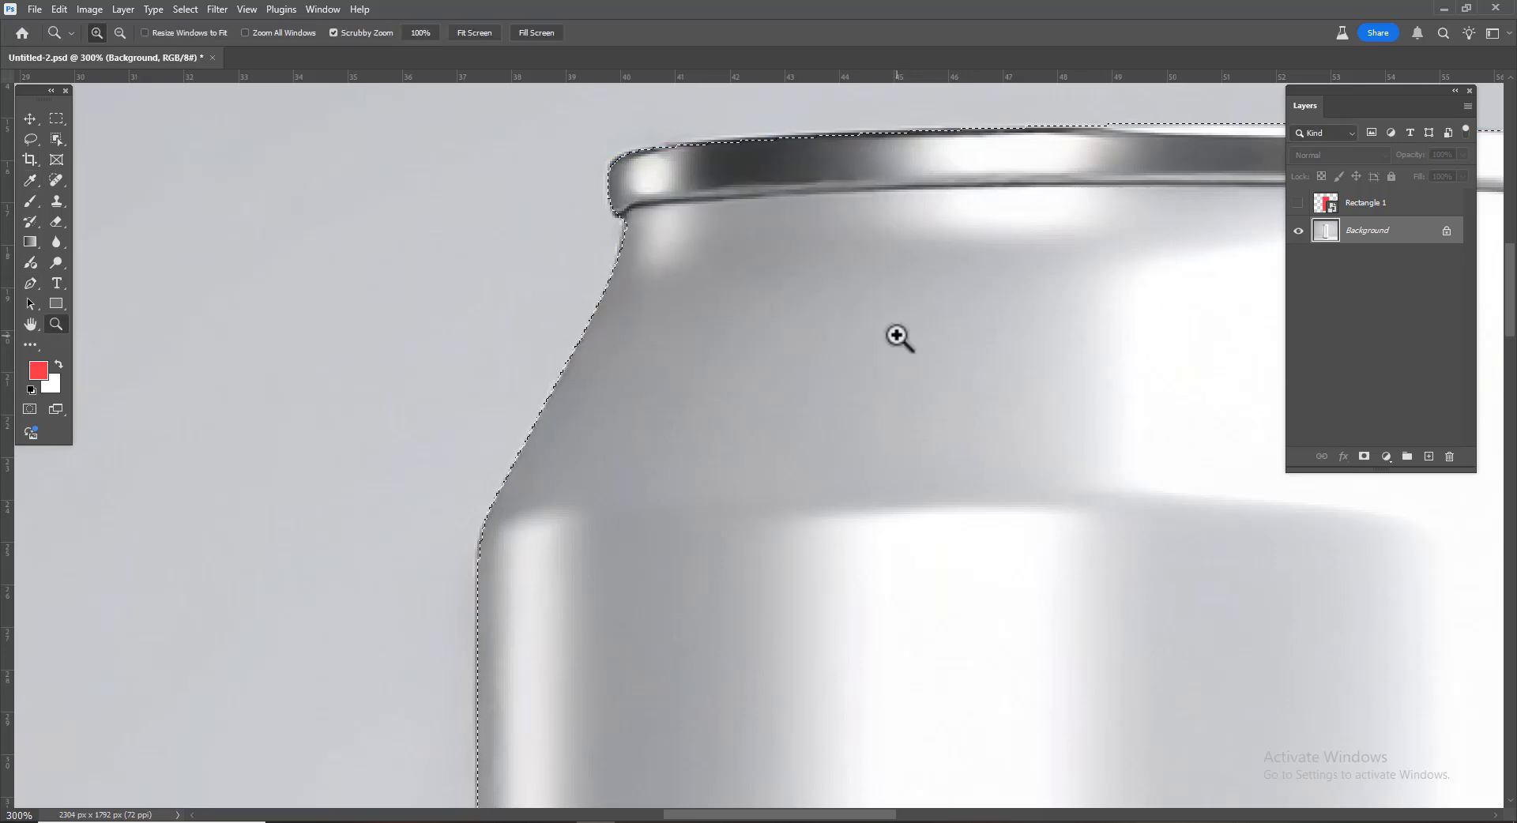
right_click(826, 399)
left_click(838, 406)
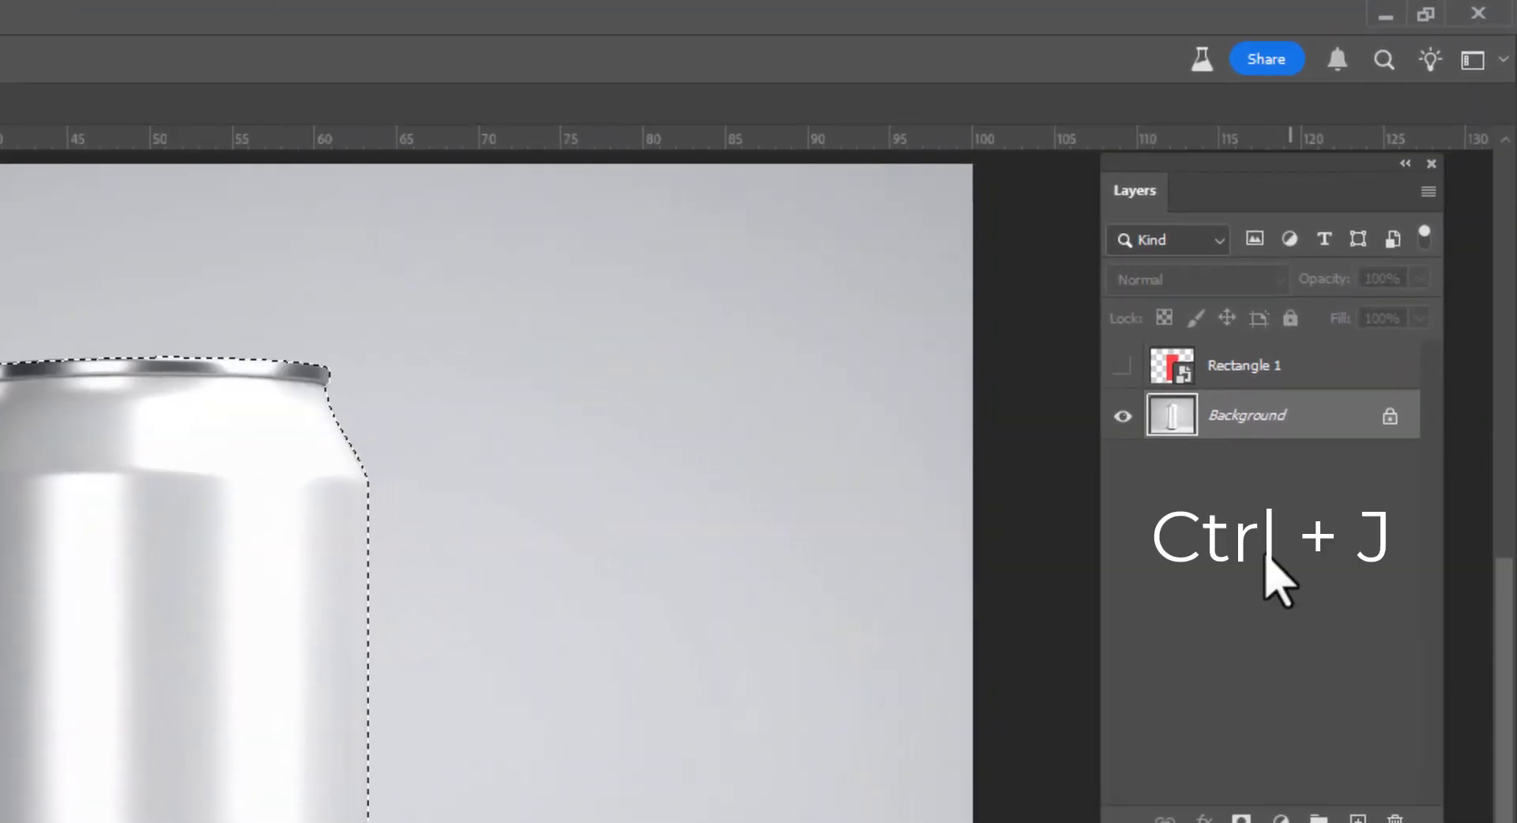
key("ctrl+j")
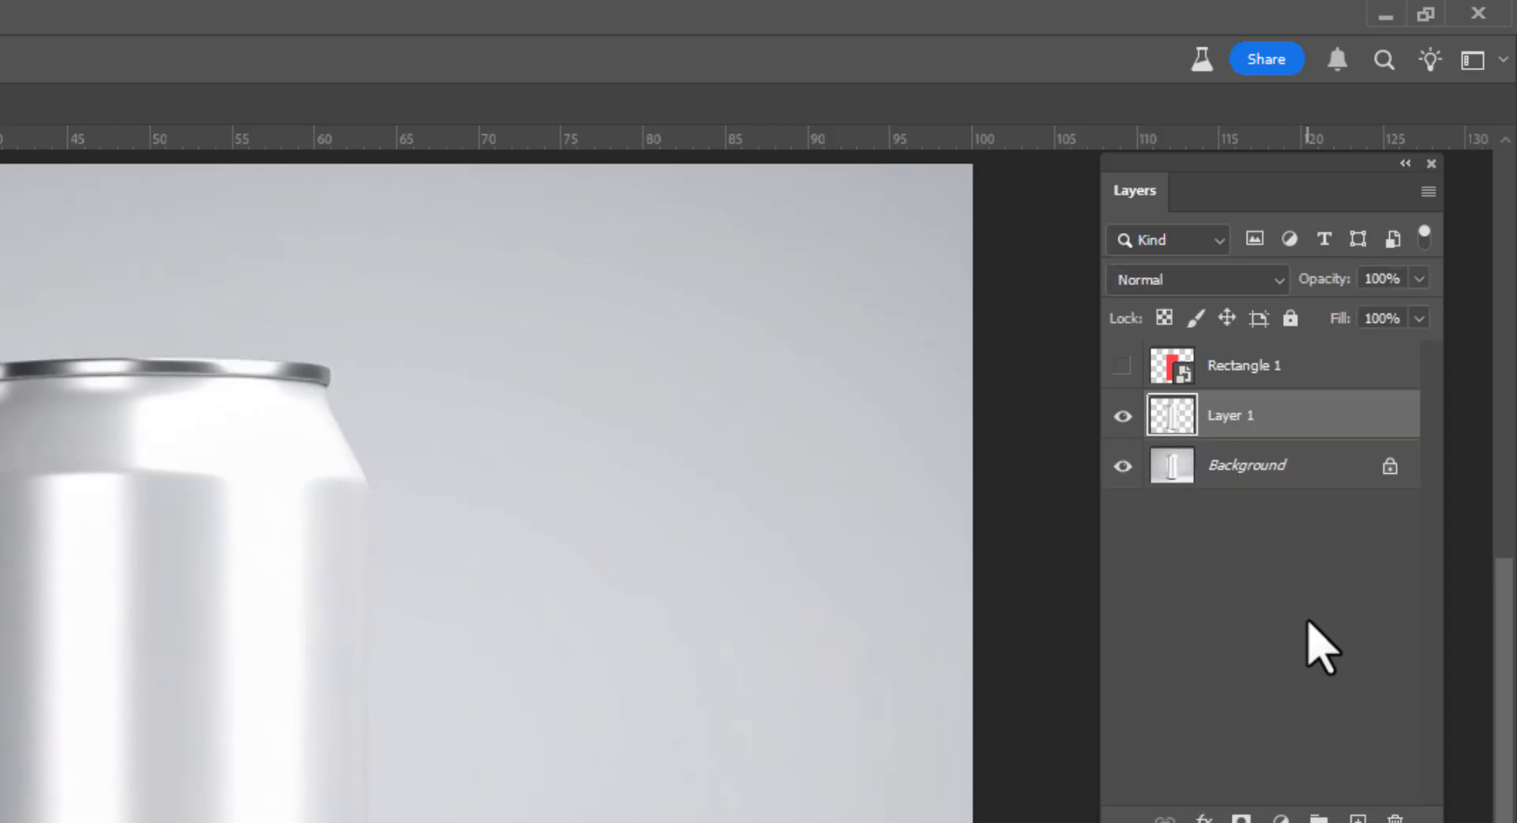
key("ctrl+j")
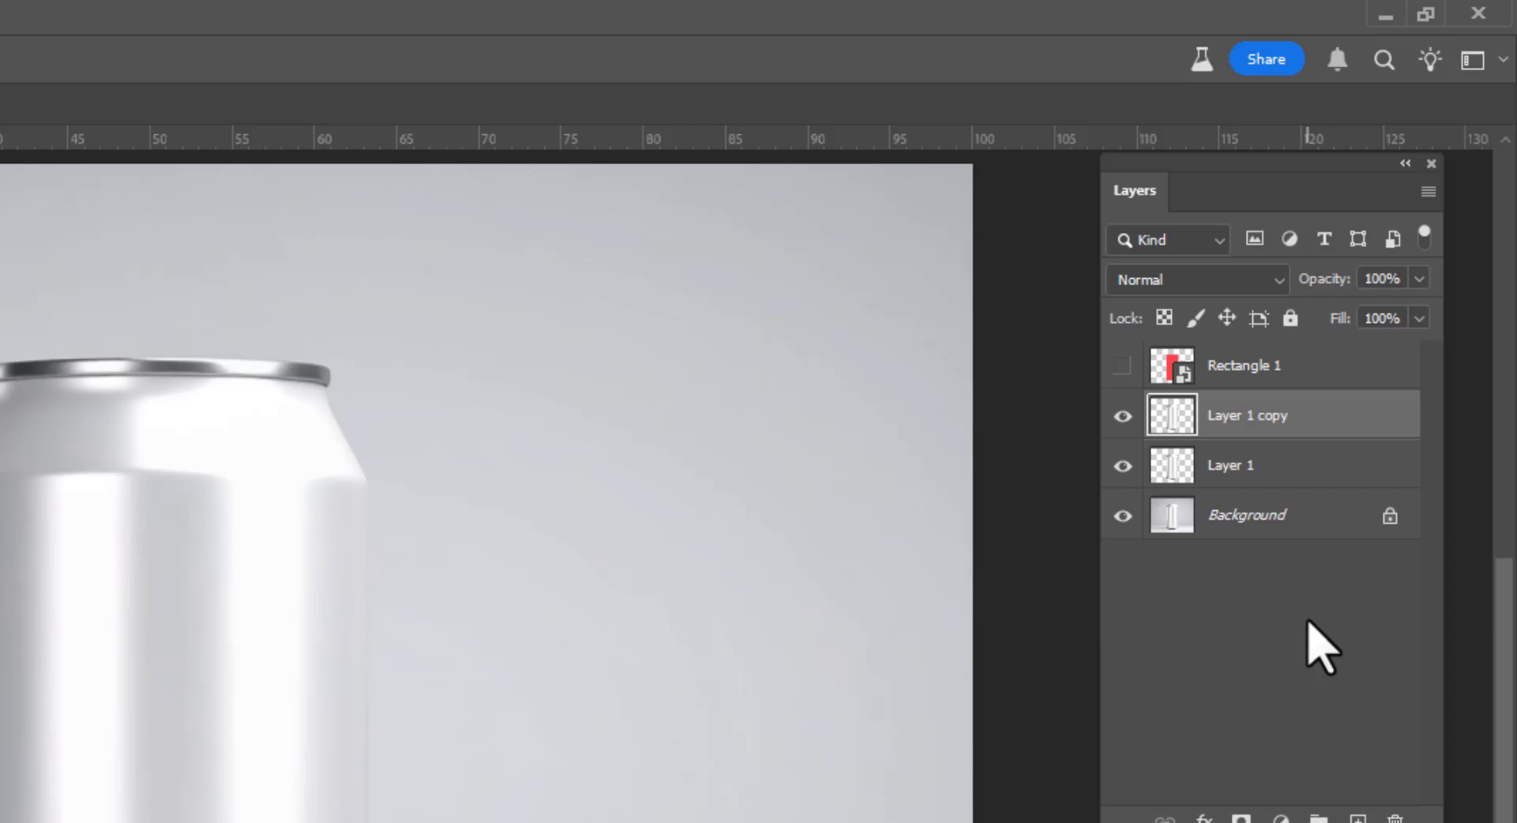
- Rename the lower can layer as CAN 1 and the upper copy as CAN 2
double_click(1230, 468)
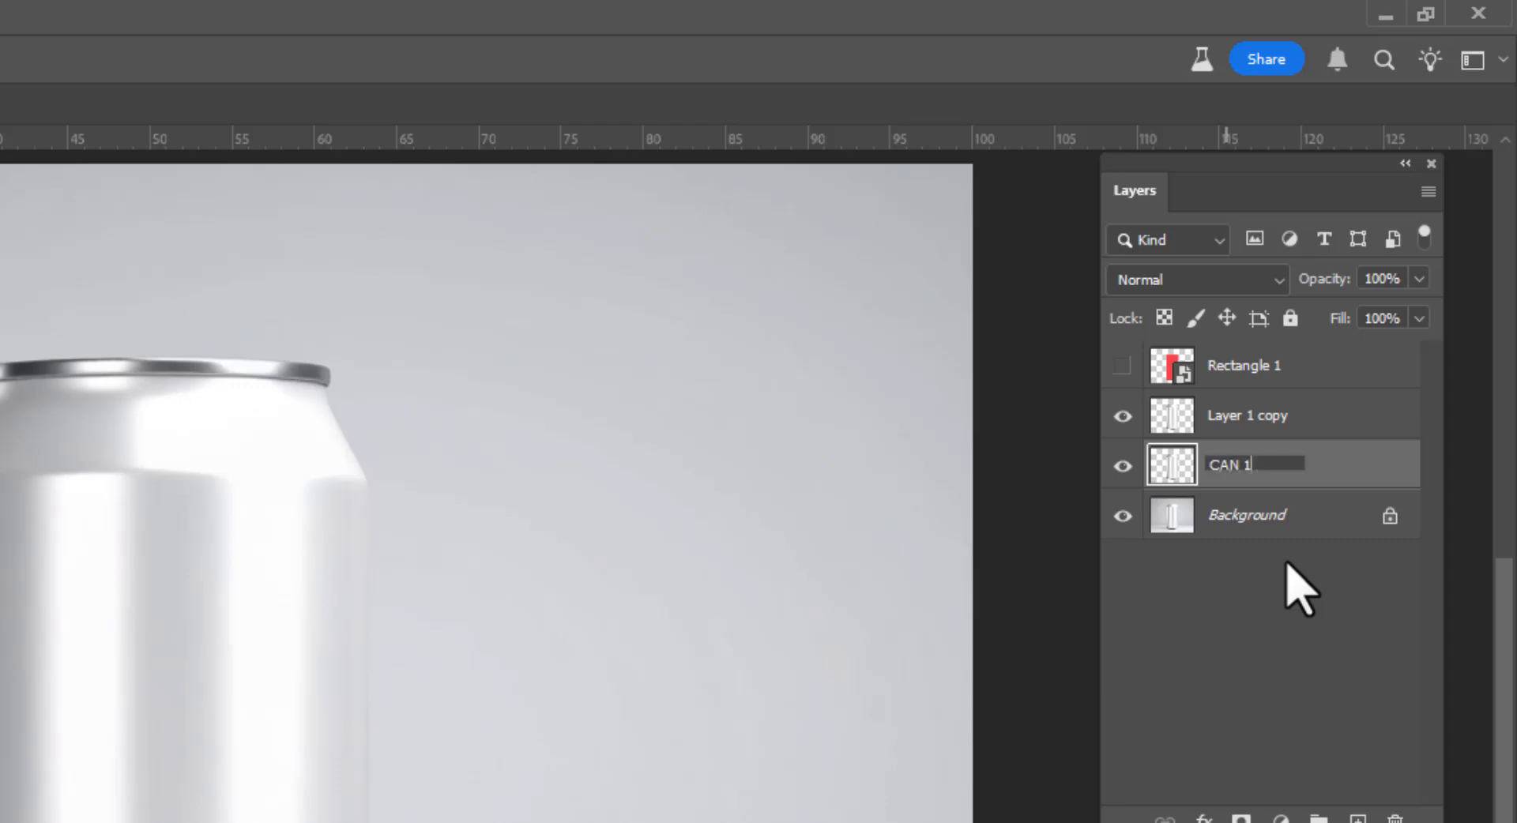
double_click(1243, 416)
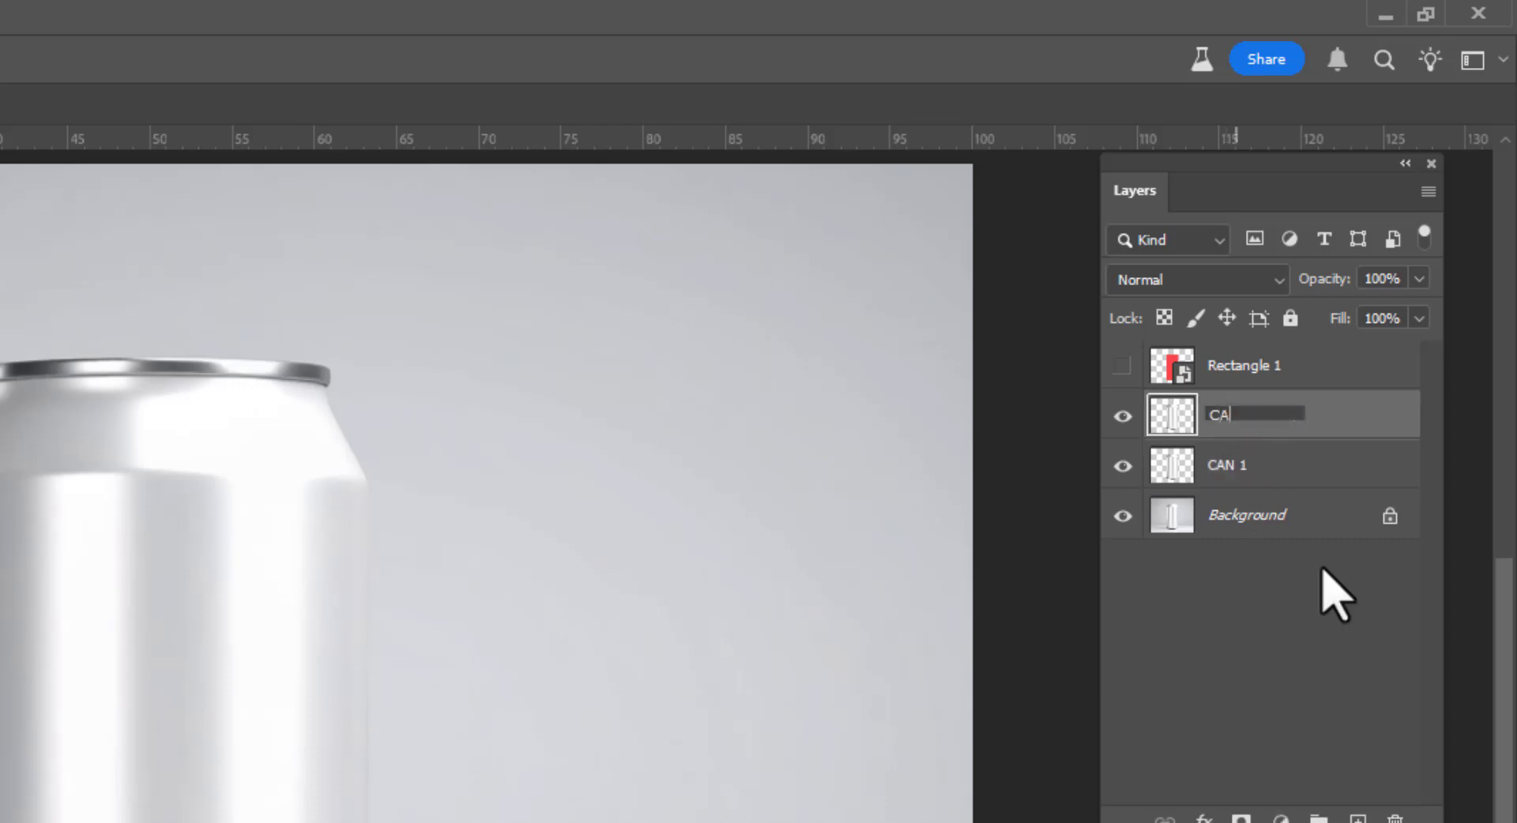
key("Return")
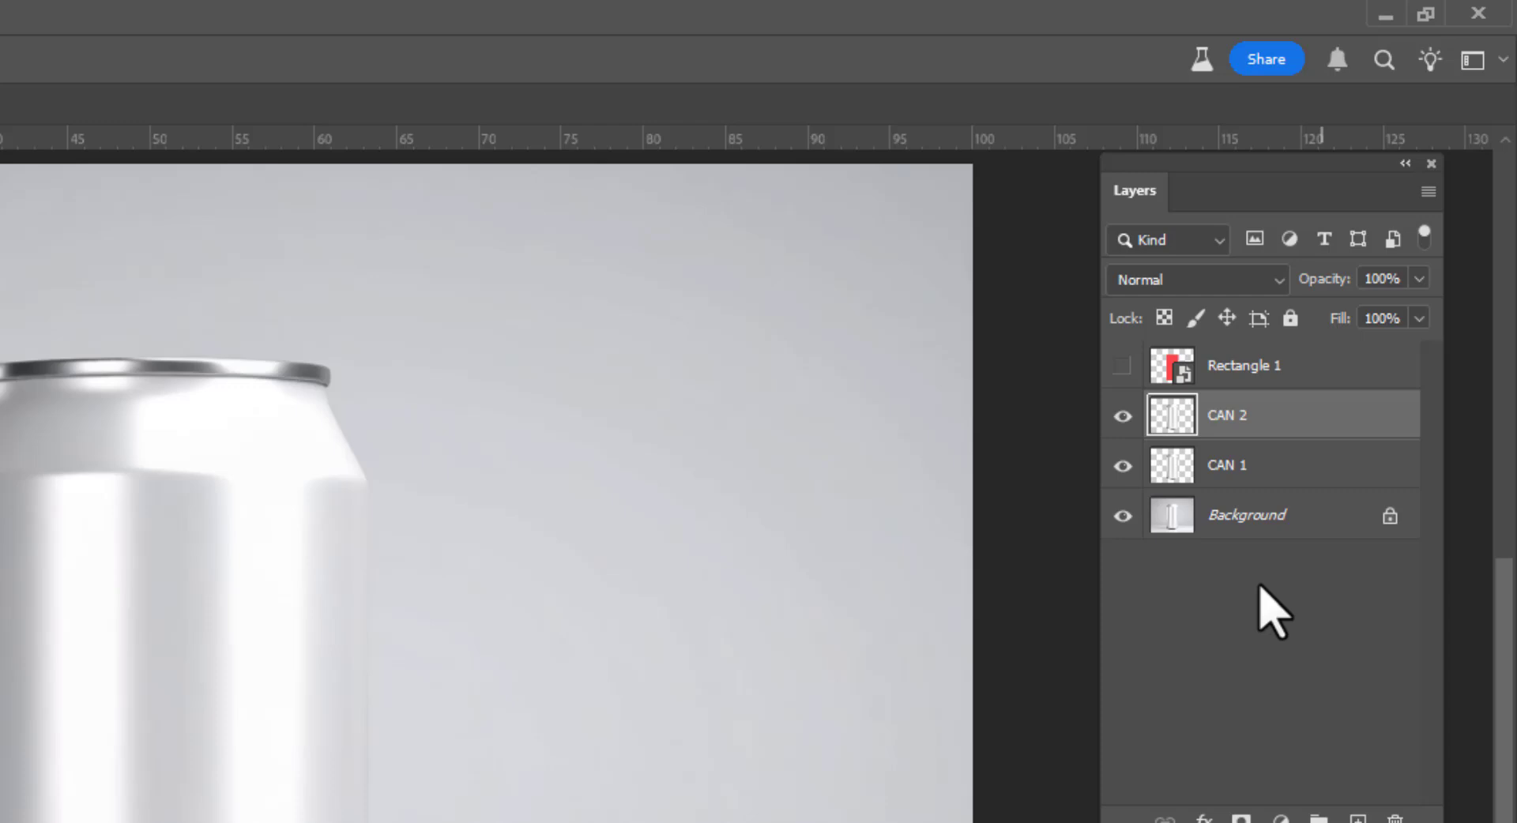
- Hide the Background and CAN 1 layers and load the CAN 2 layer's outline as a selection
left_click(1123, 515)
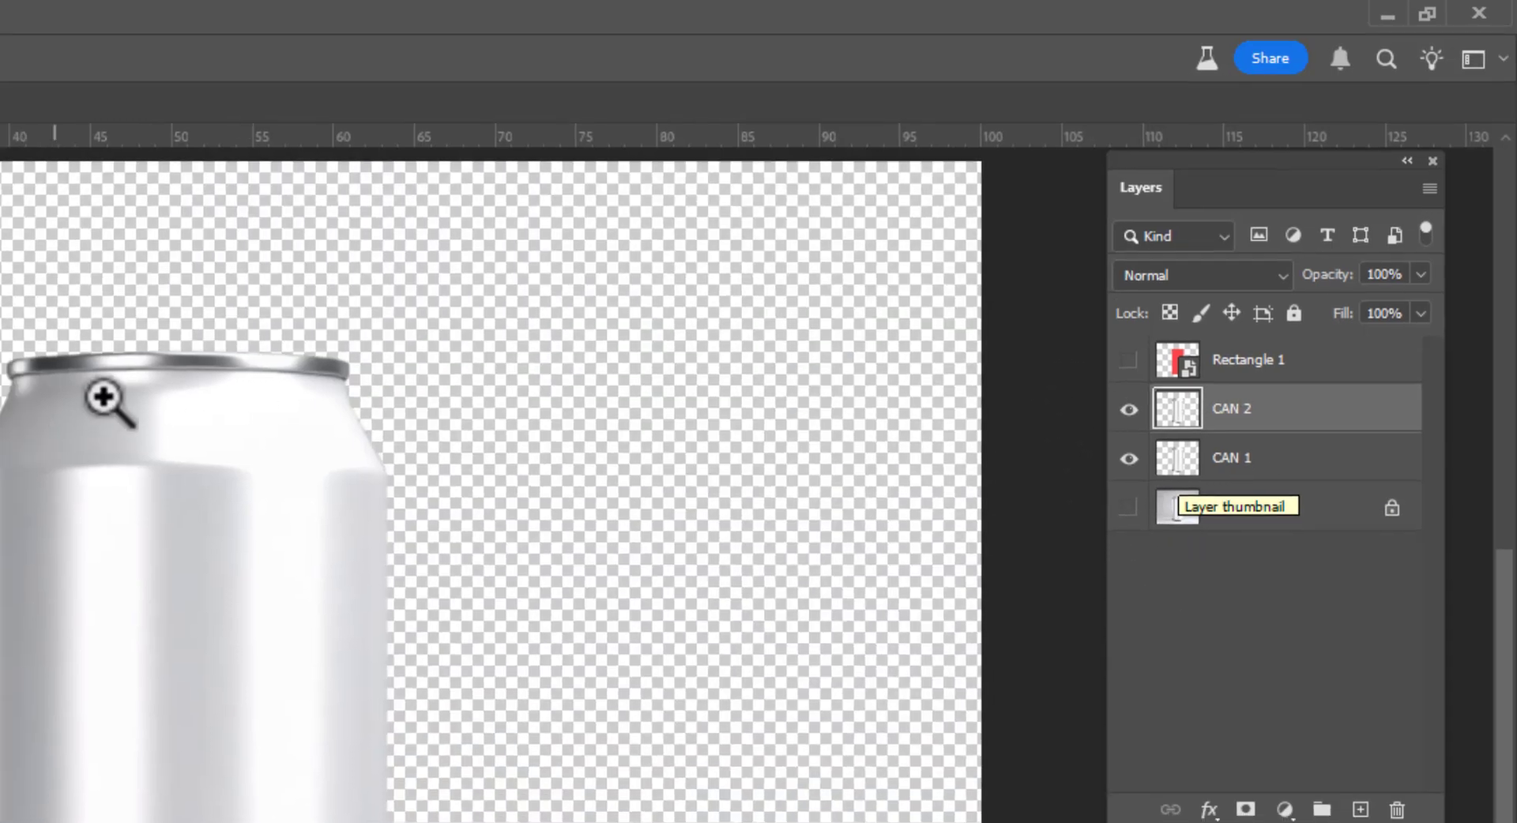
left_click(135, 409)
left_click(213, 369)
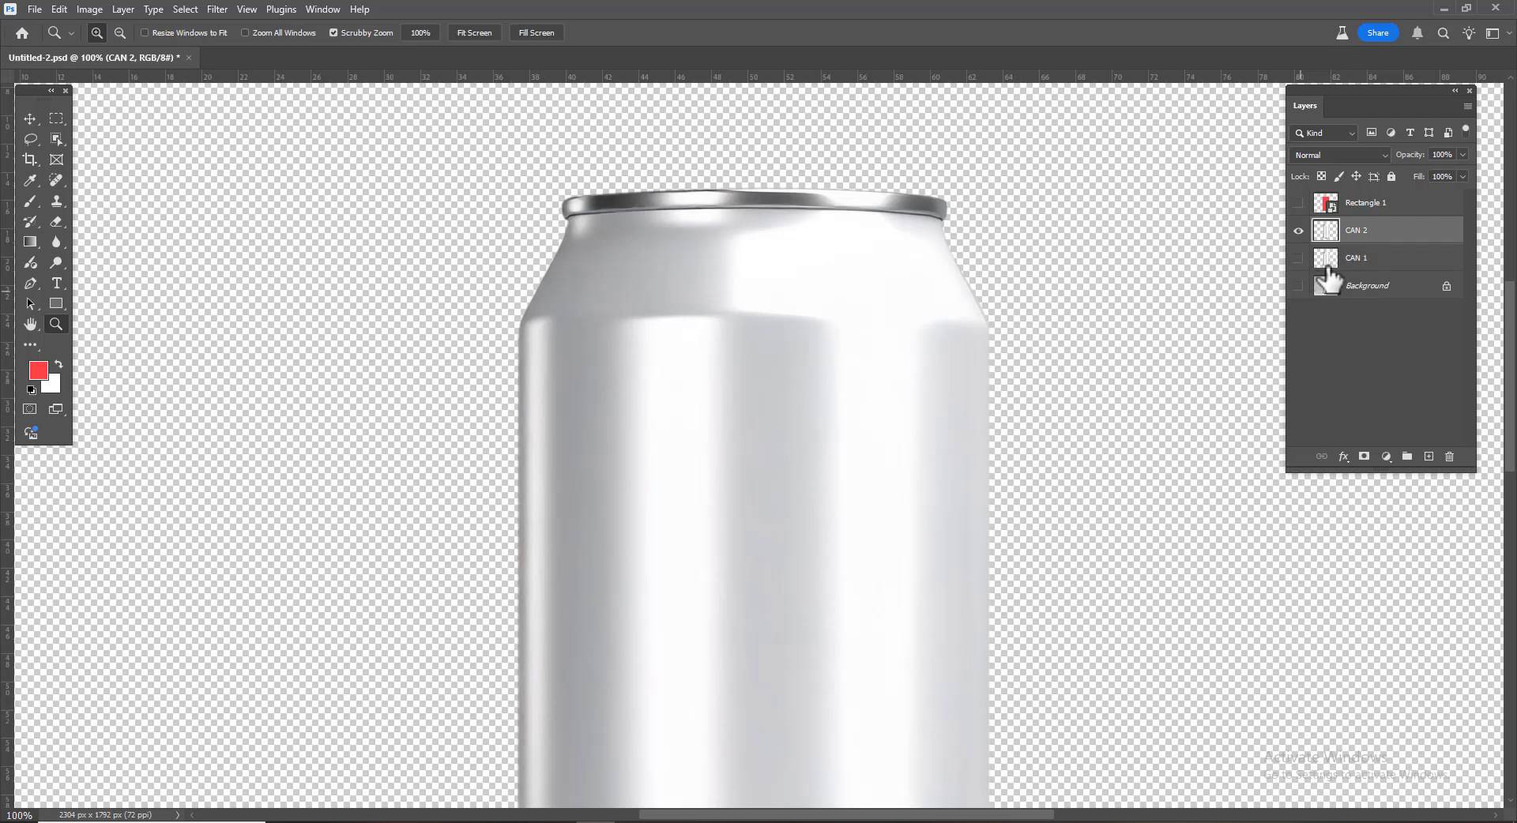
left_click(1327, 225, "ctrl")
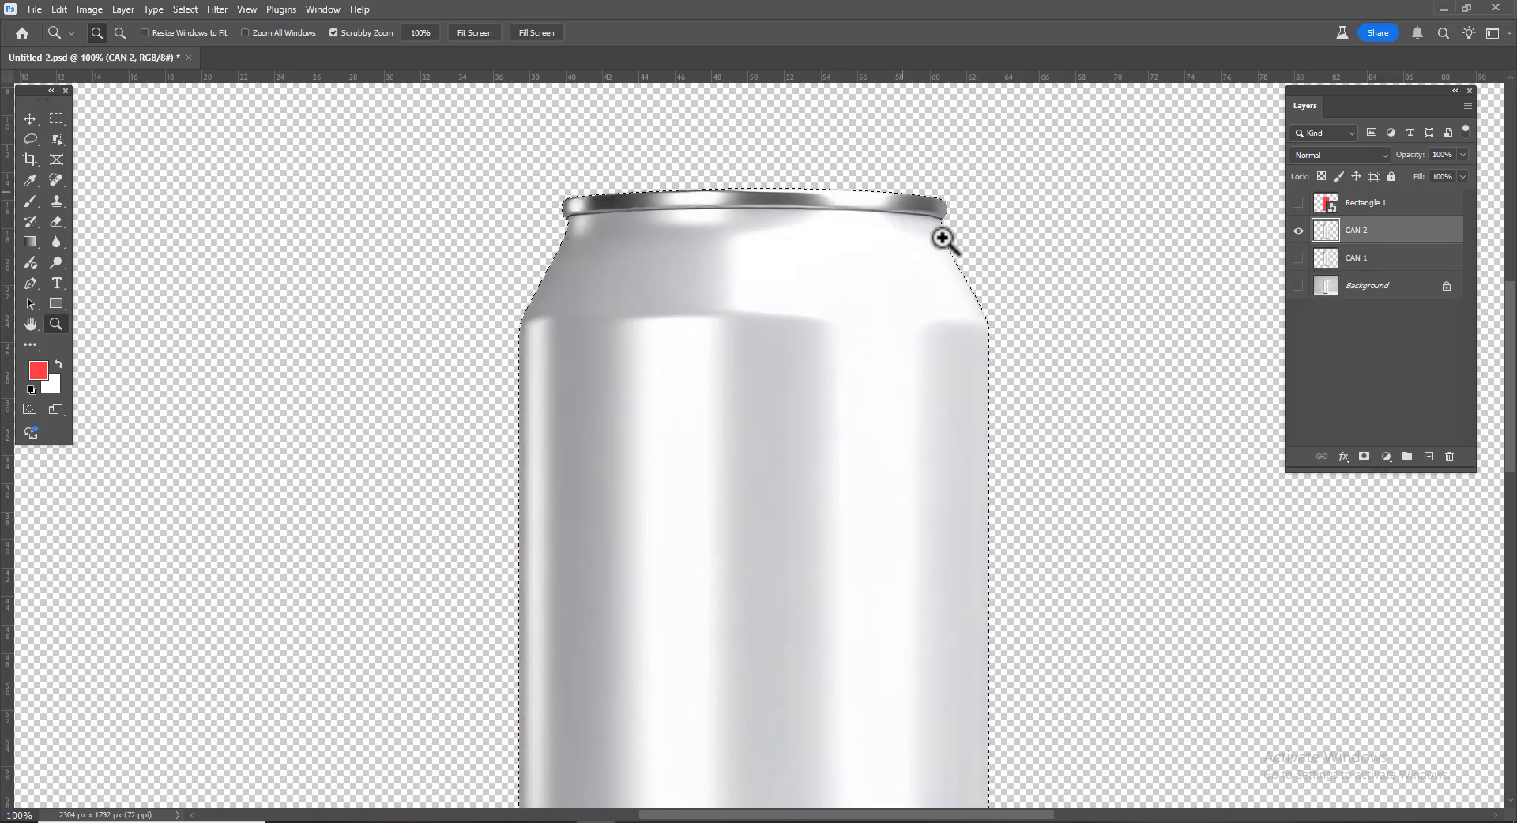
- Draw a pen path around the can's metal rim, following its lower edge and looping widely above the top
key("p")
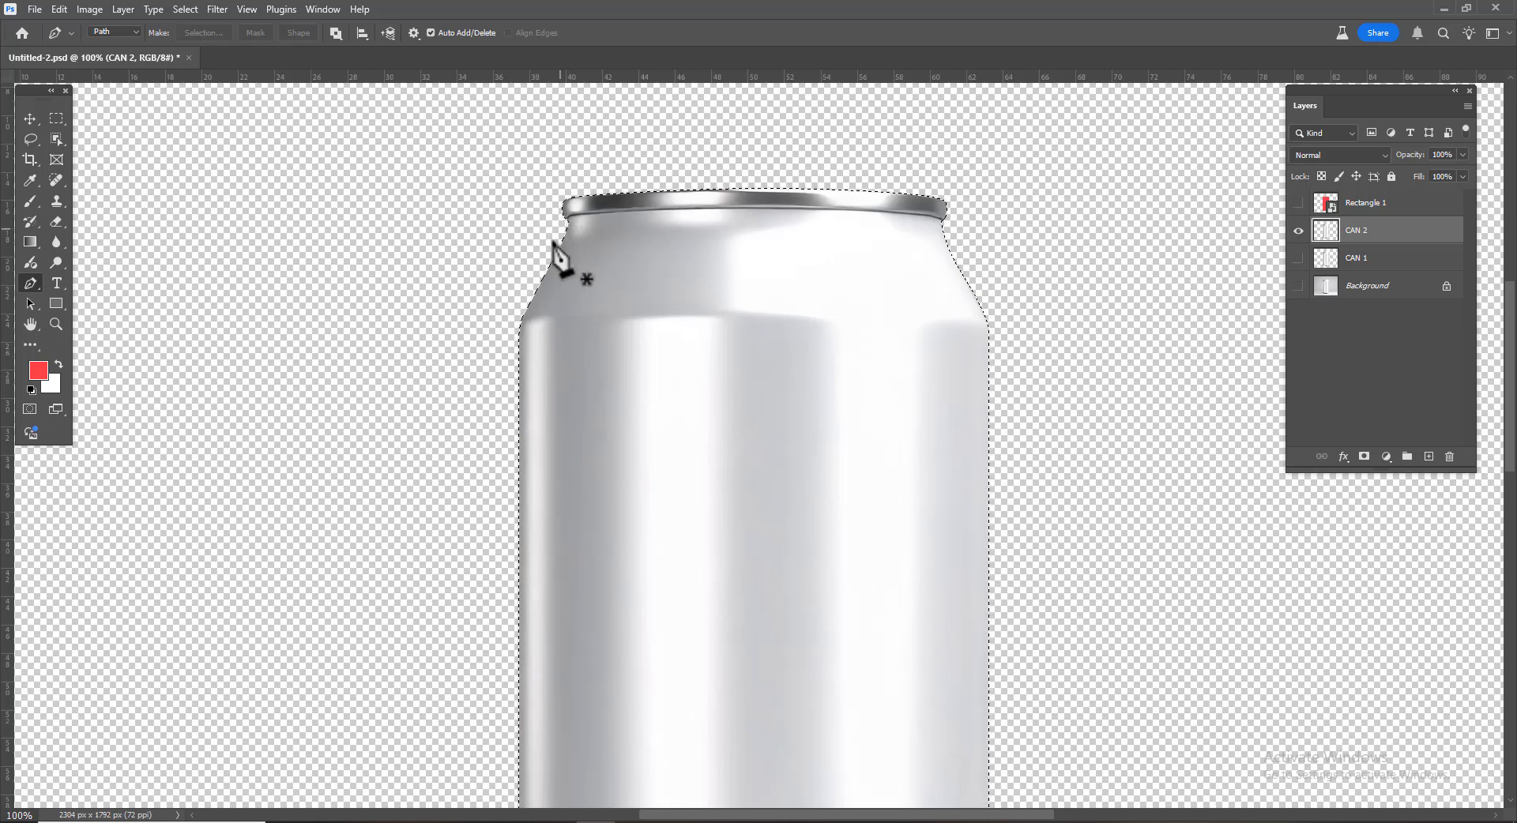
left_click_drag(584, 215, 602, 213)
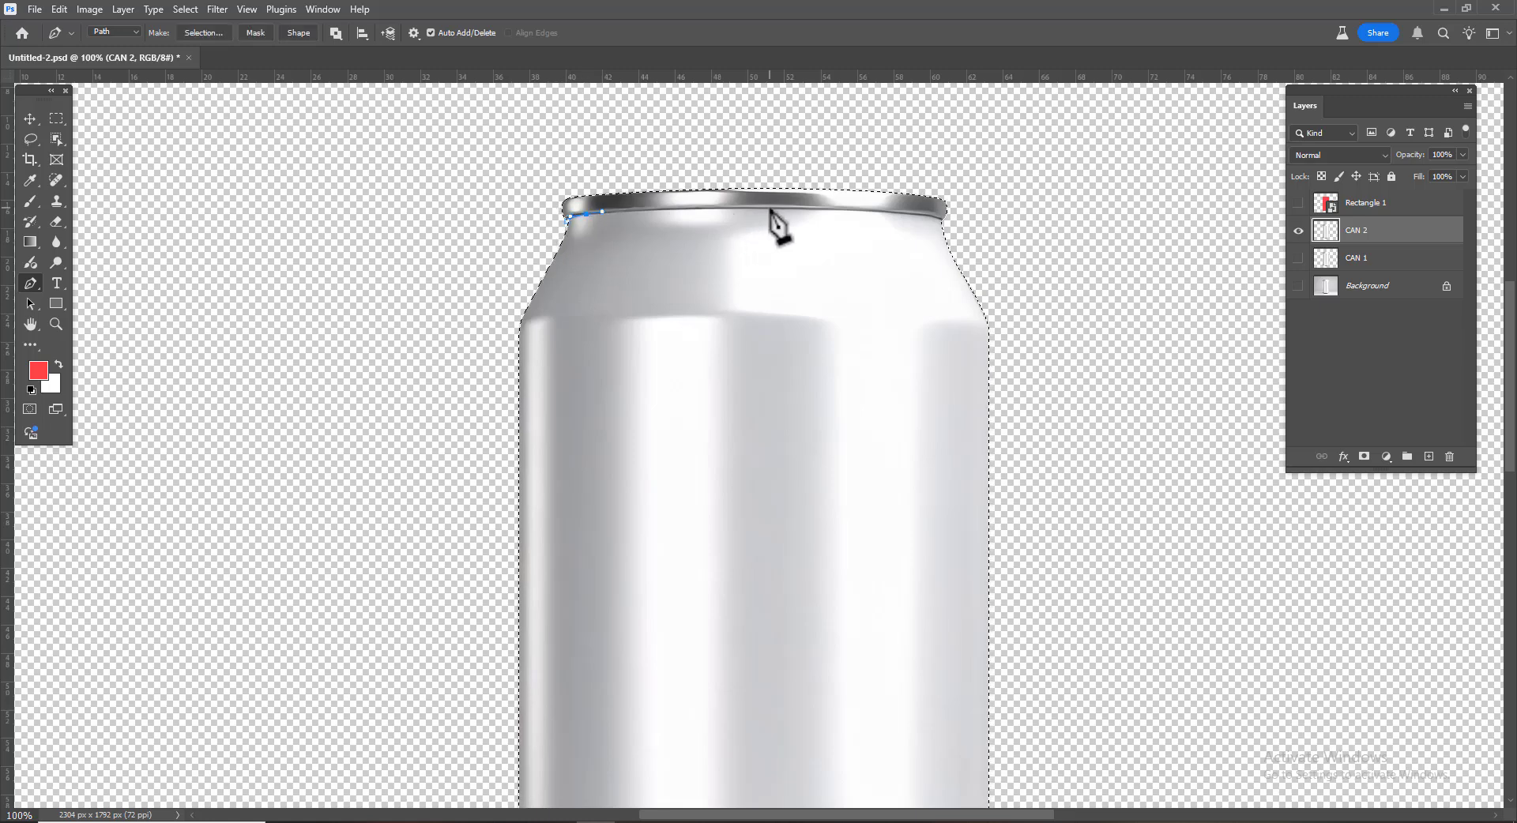
left_click_drag(772, 208, 795, 206)
left_click(945, 223)
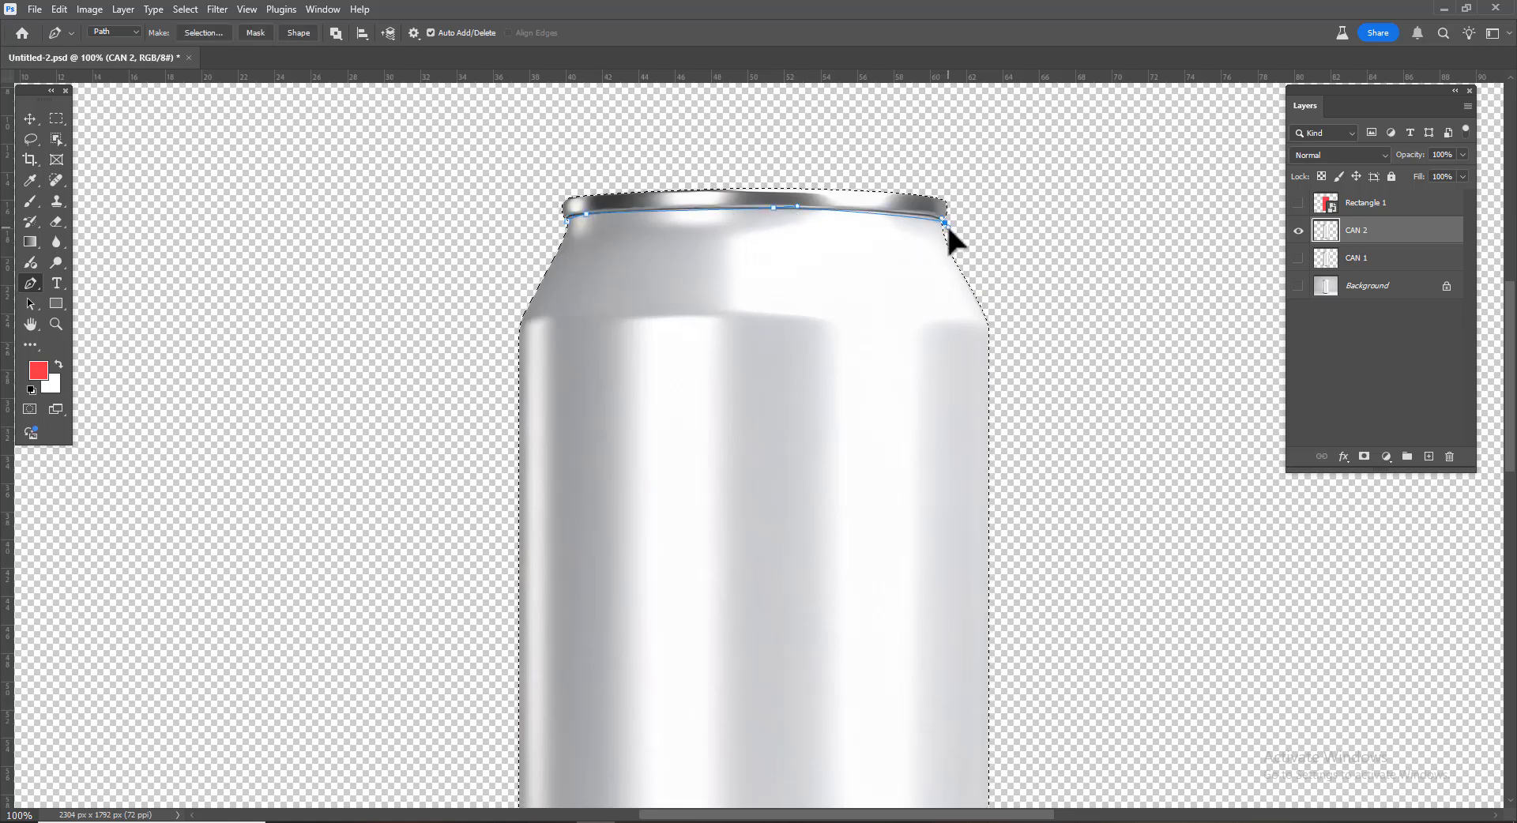
left_click_drag(996, 183, 995, 162)
left_click_drag(934, 136, 872, 123)
left_click(683, 120)
- Convert the rim path into a new anti-aliased selection with a feather radius of 1 pixel
right_click(646, 164)
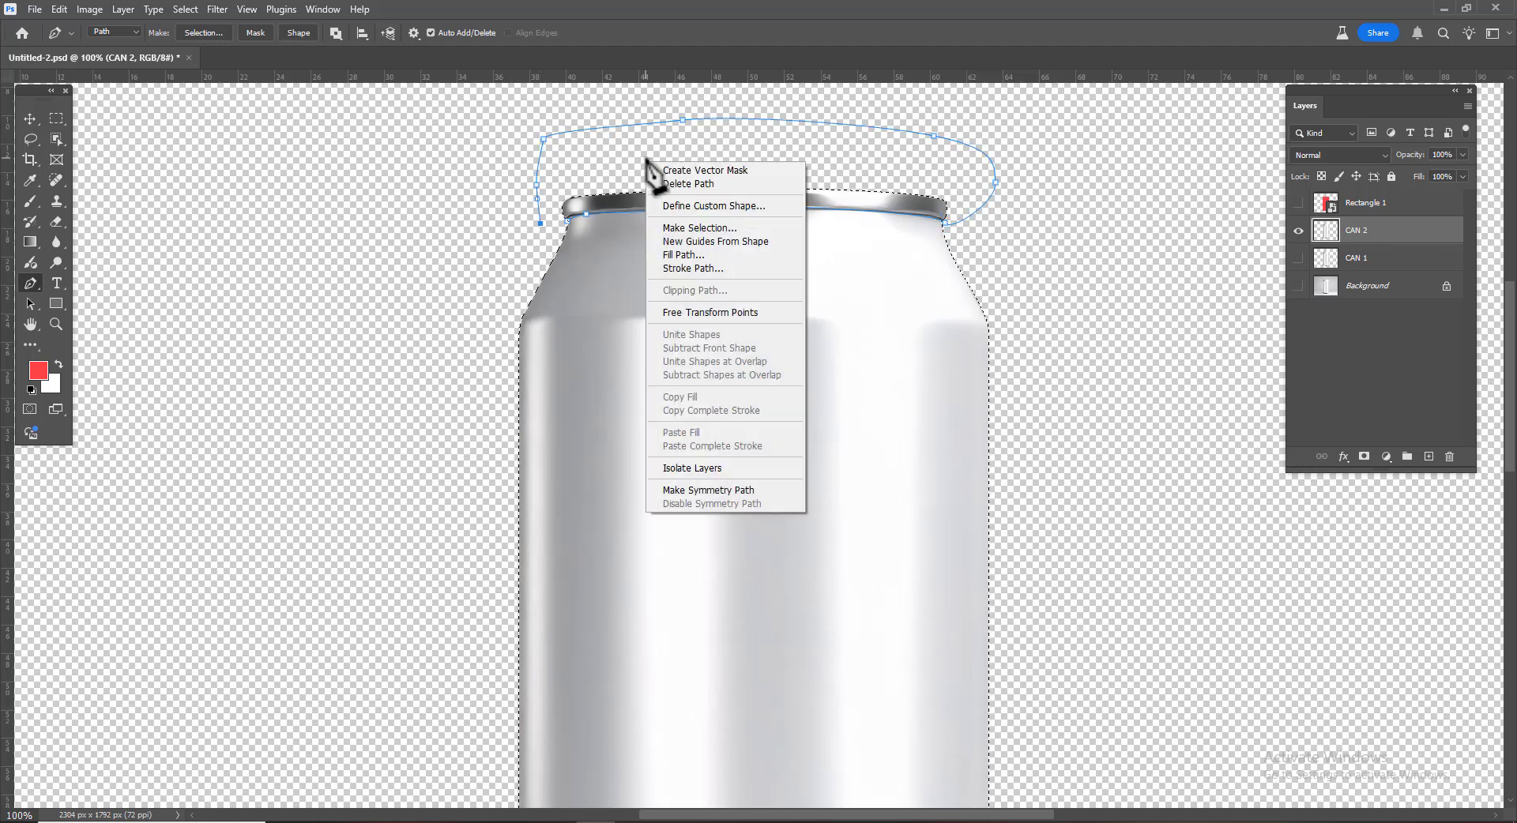
left_click(694, 229)
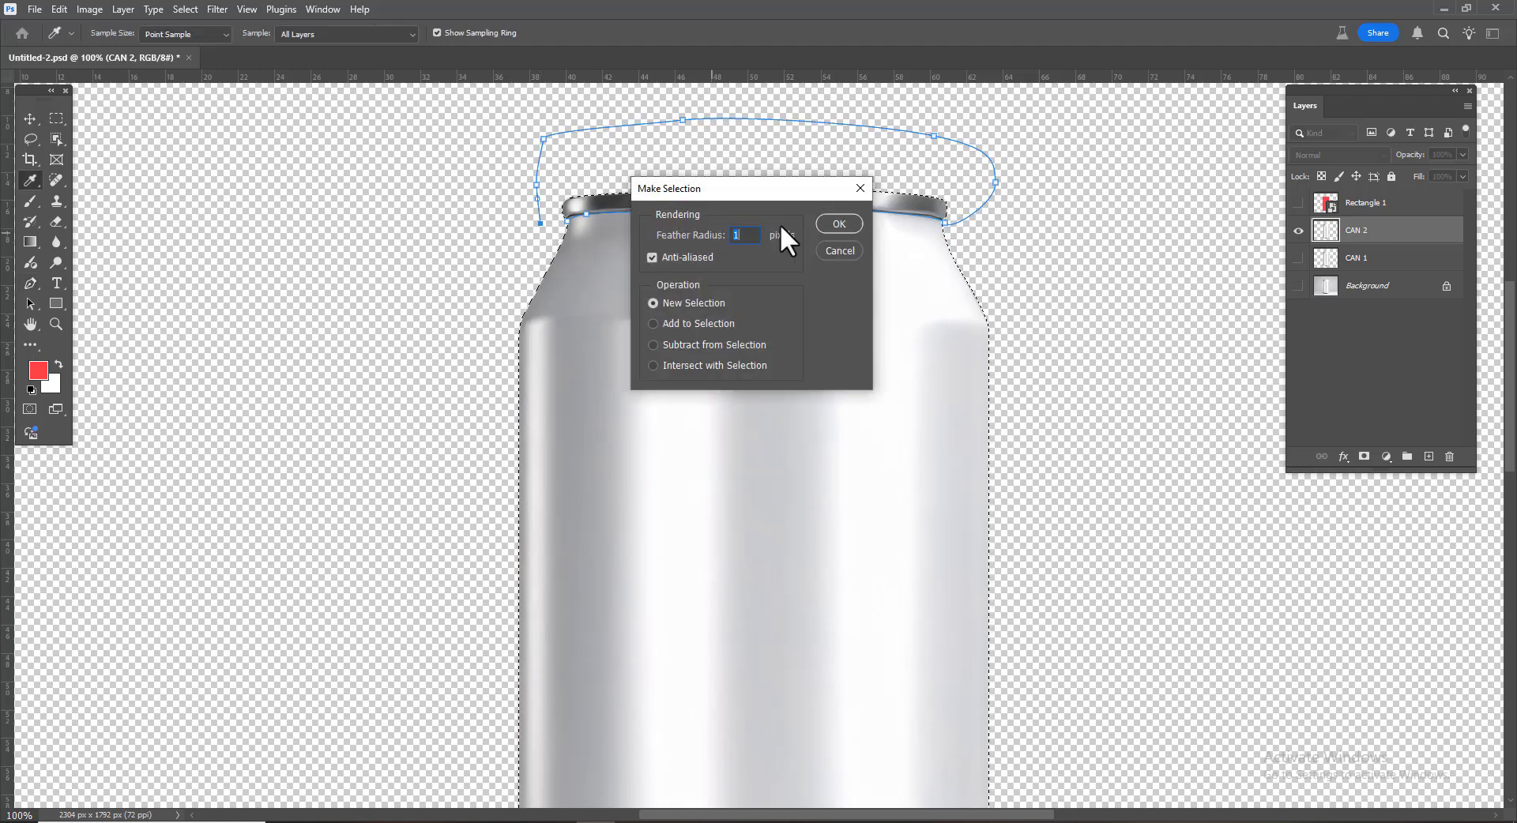
left_click(836, 224)
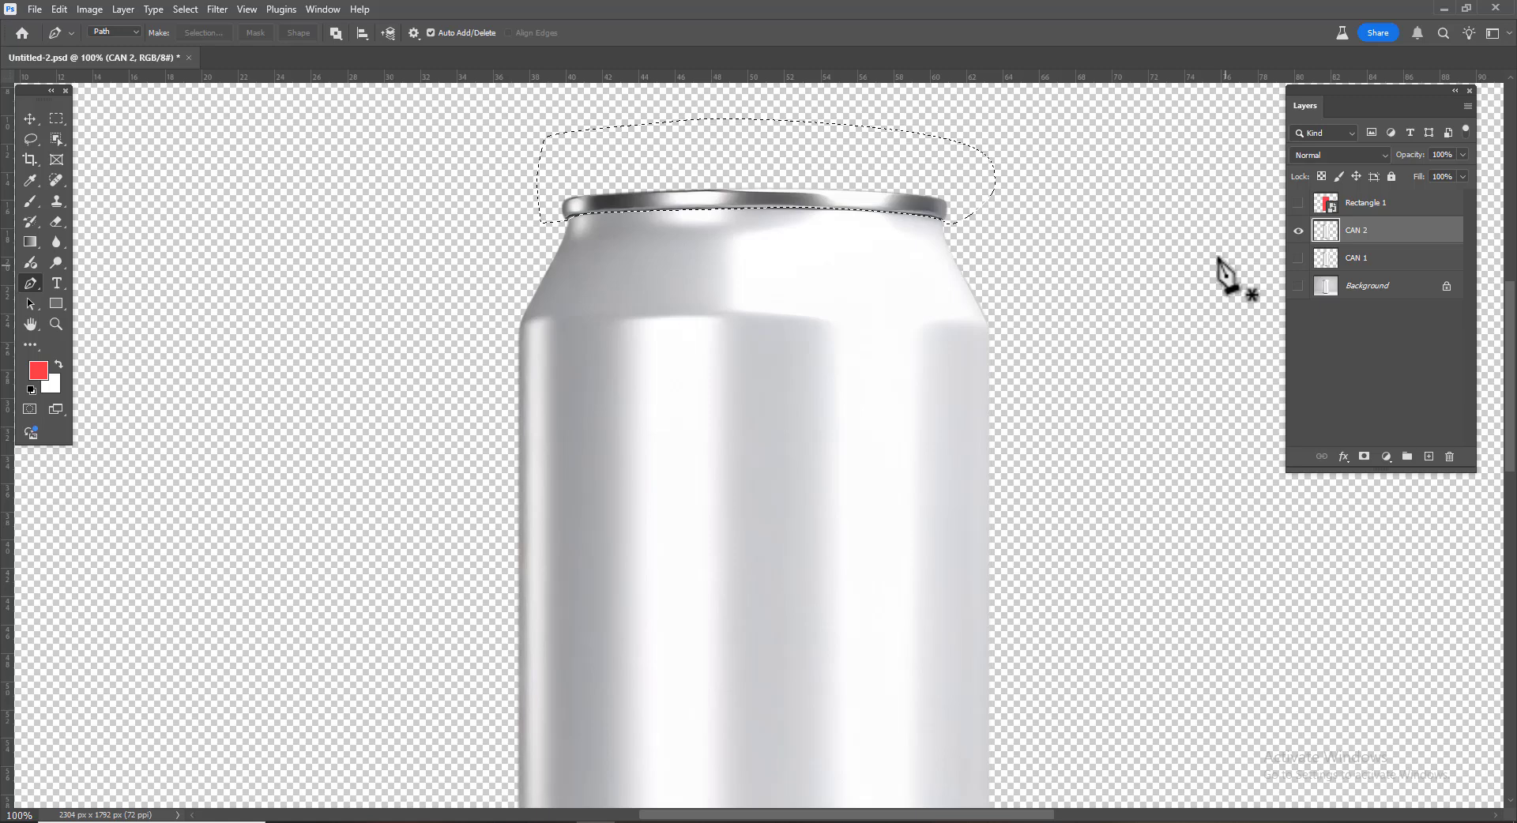
- Delete the selected metal rim area from the CAN 2 layer, clear the selection, and show the lower layers again
key("Delete")
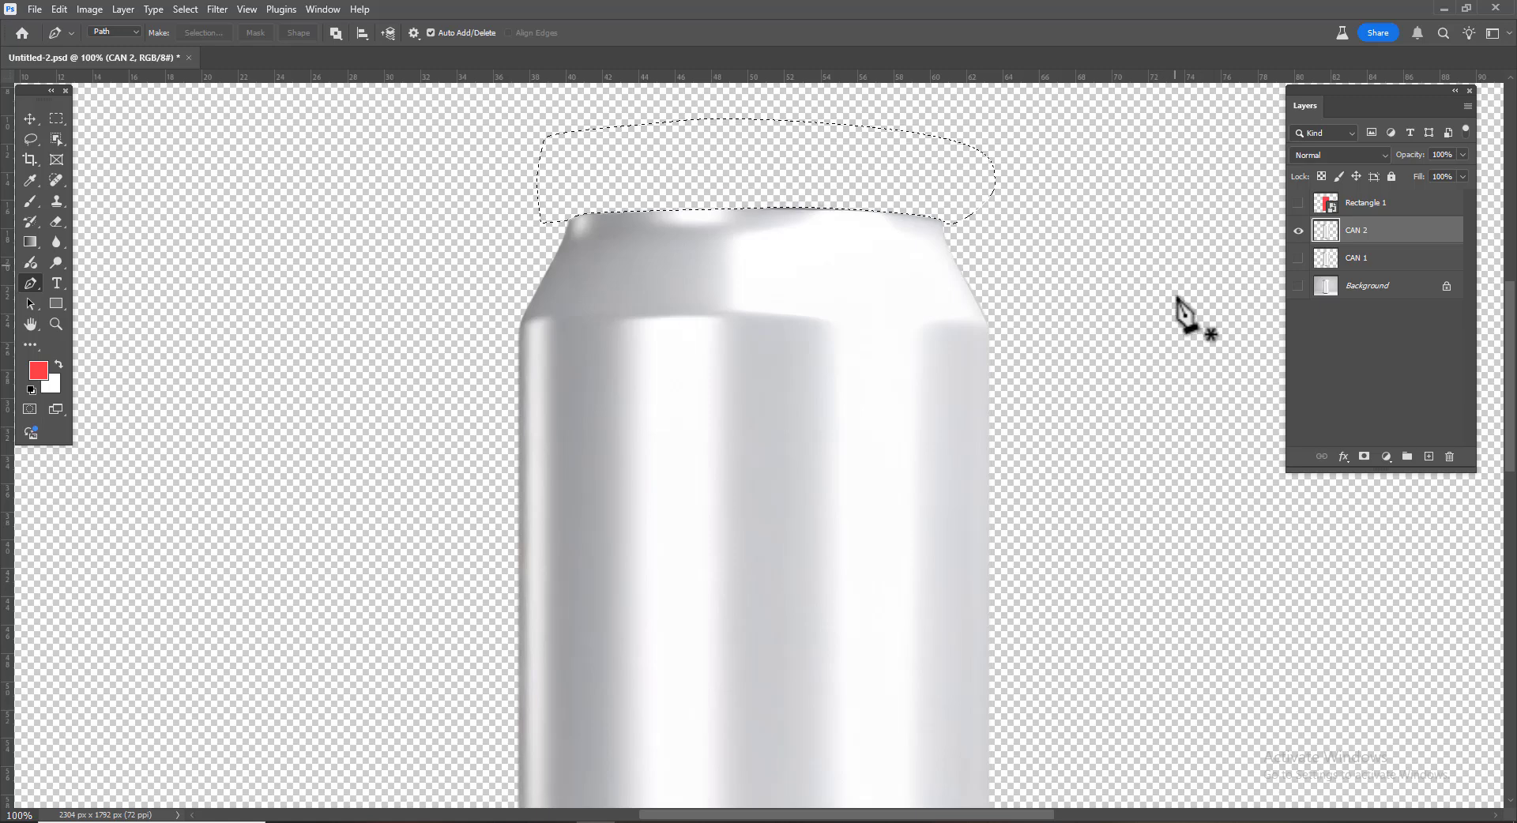
key("ctrl+d")
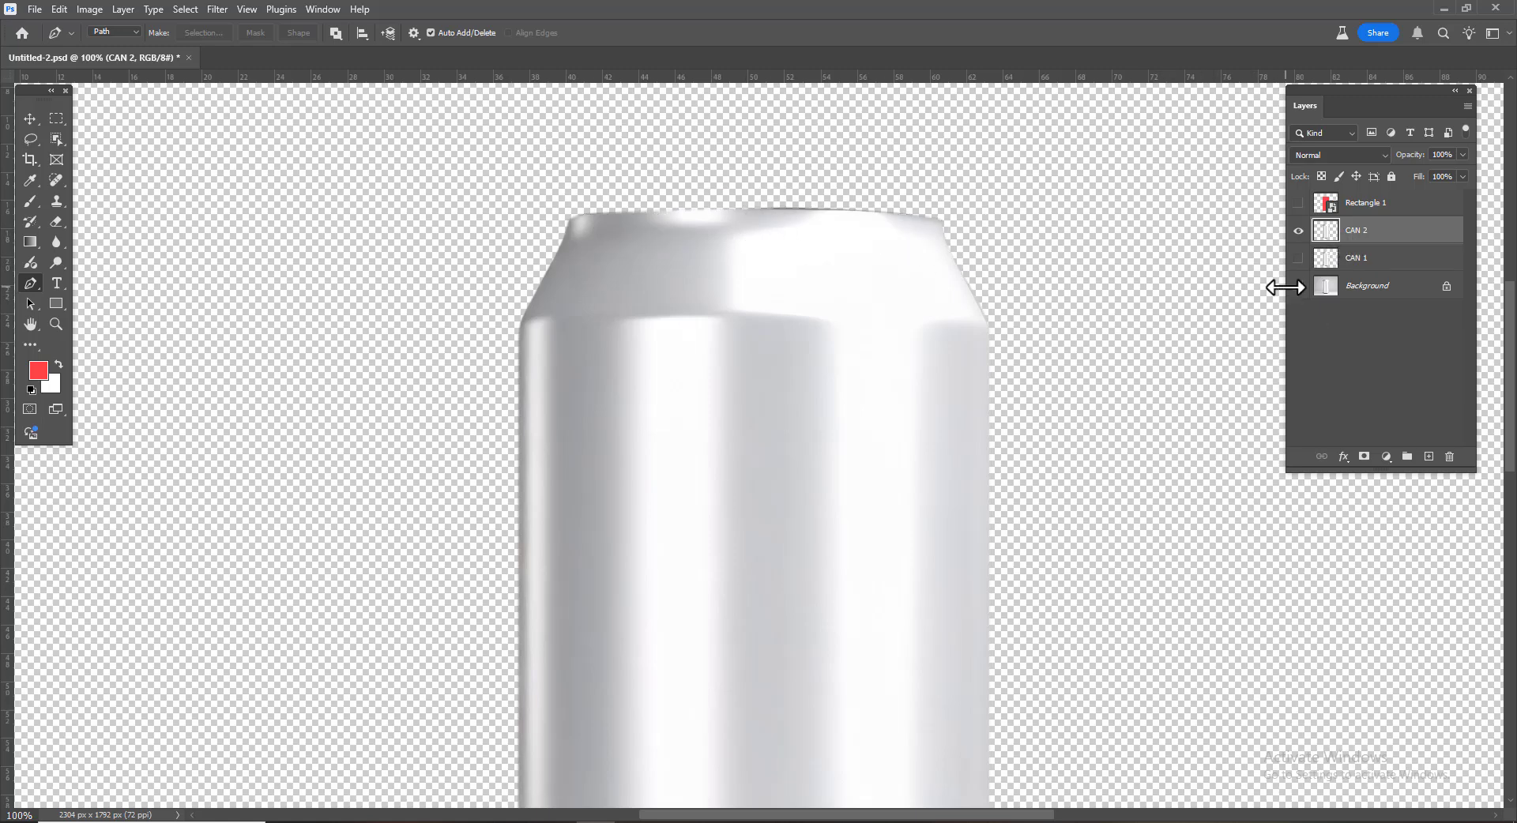
key("z")
right_click(1033, 275)
left_click(1063, 282)
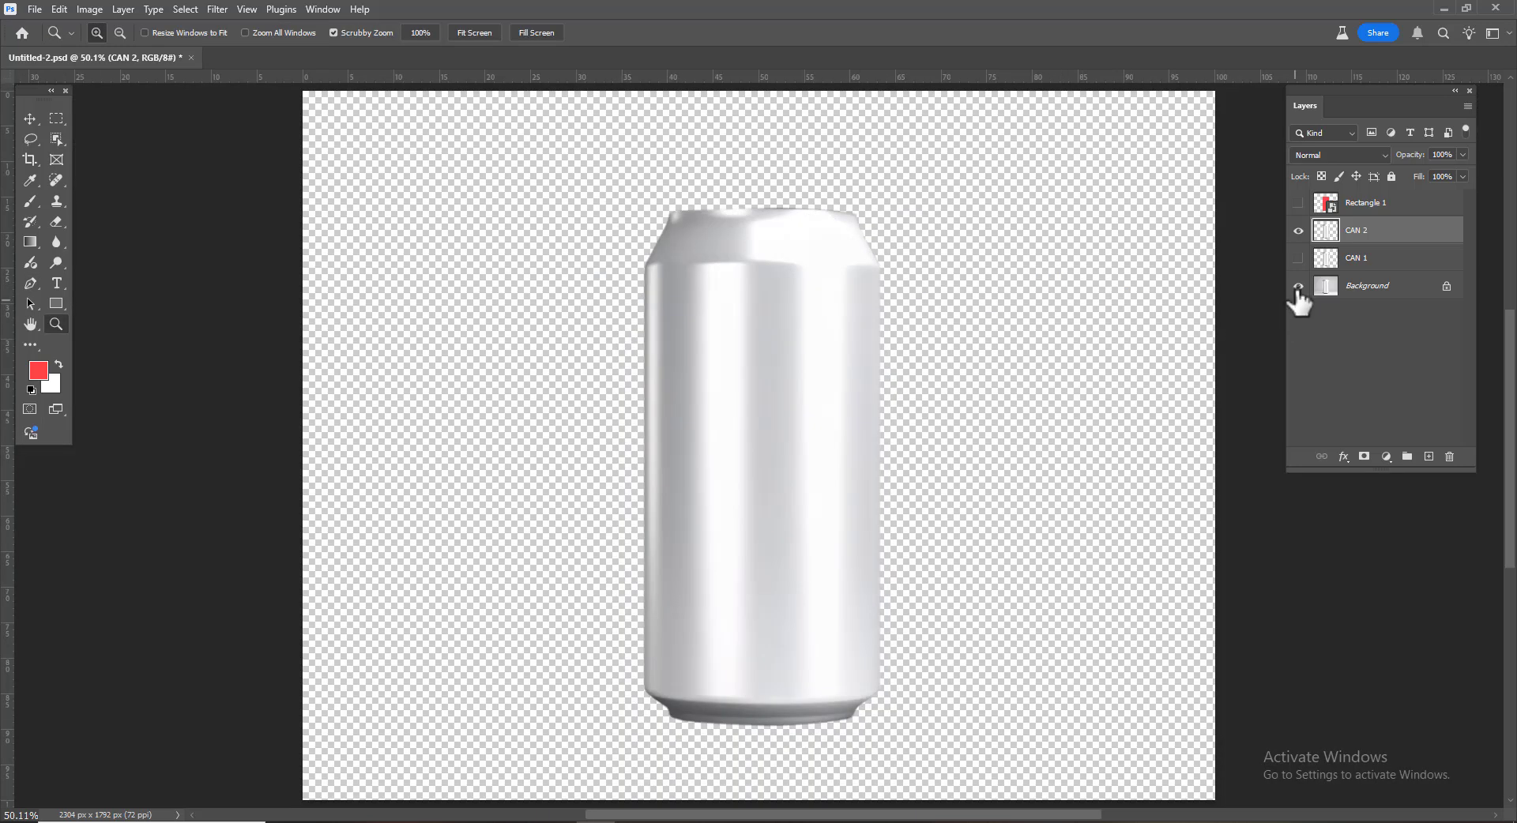
left_click(1298, 285)
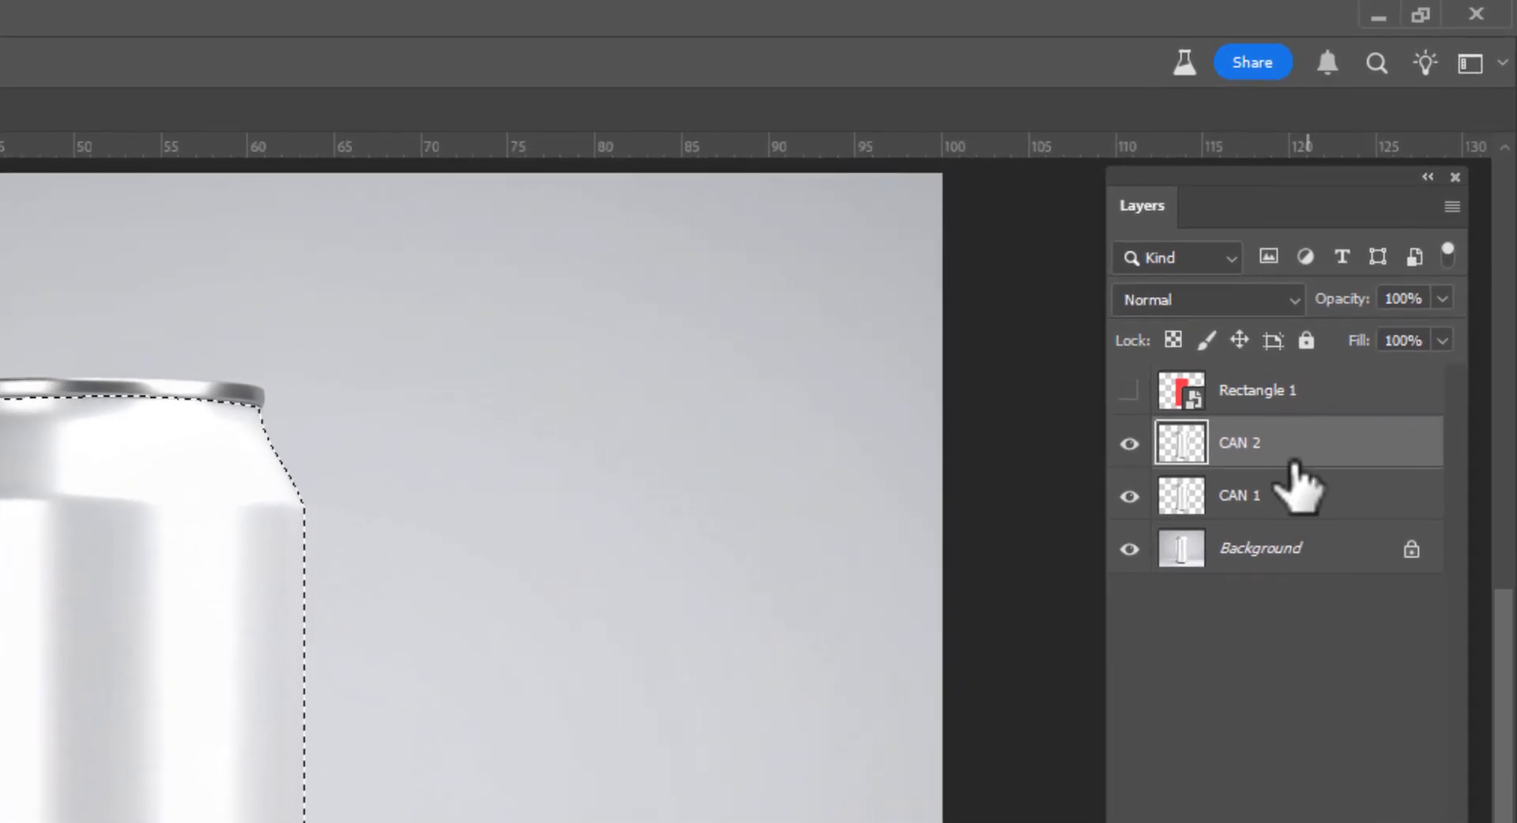
- Create a new group above the Rectangle 1 layer and mask it with the CAN 2 layer's outline
left_click(1278, 320)
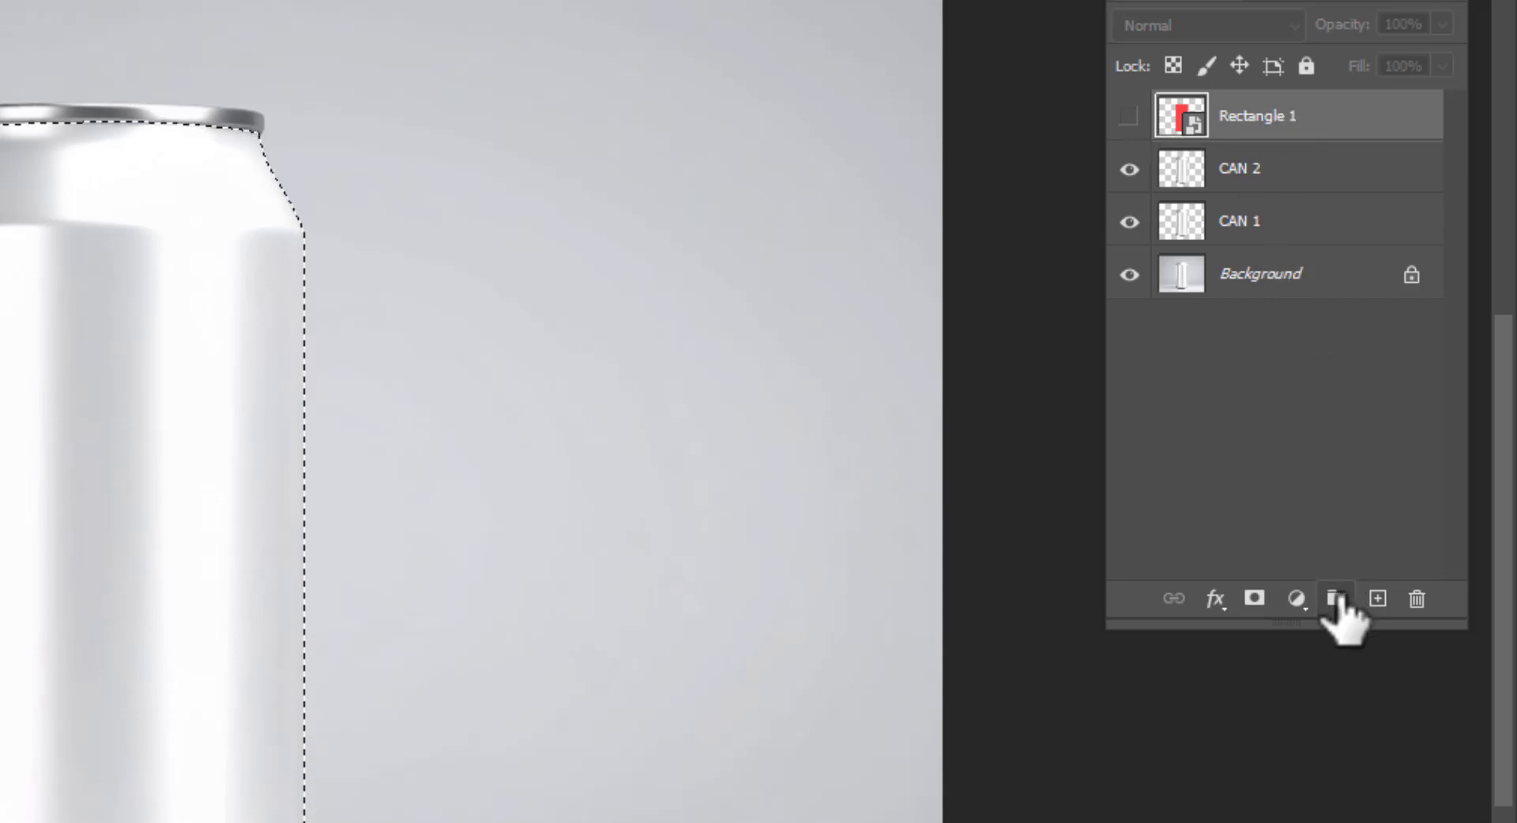
left_click(1334, 599)
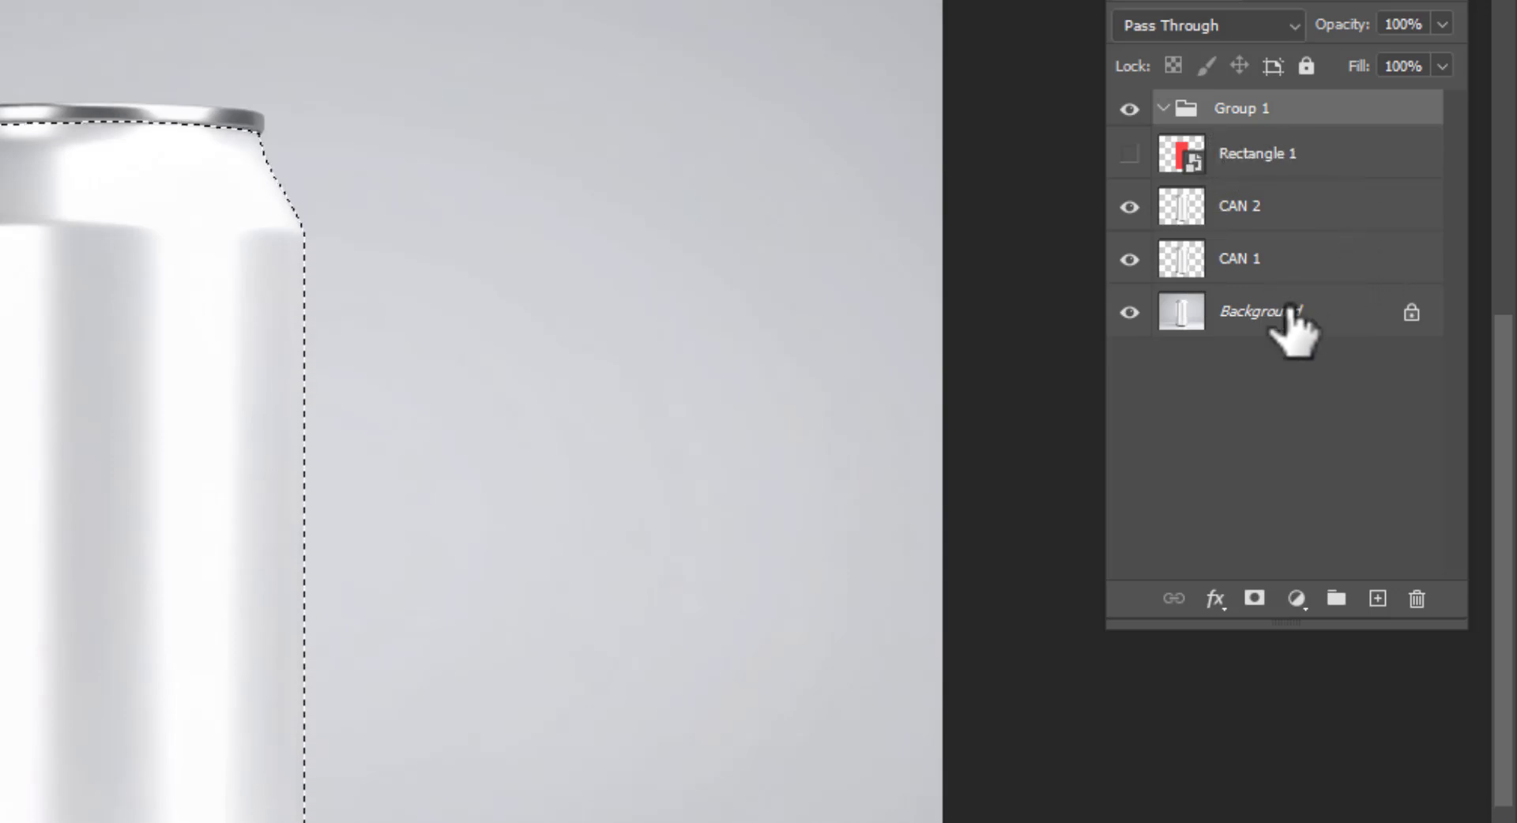
left_click(1255, 601)
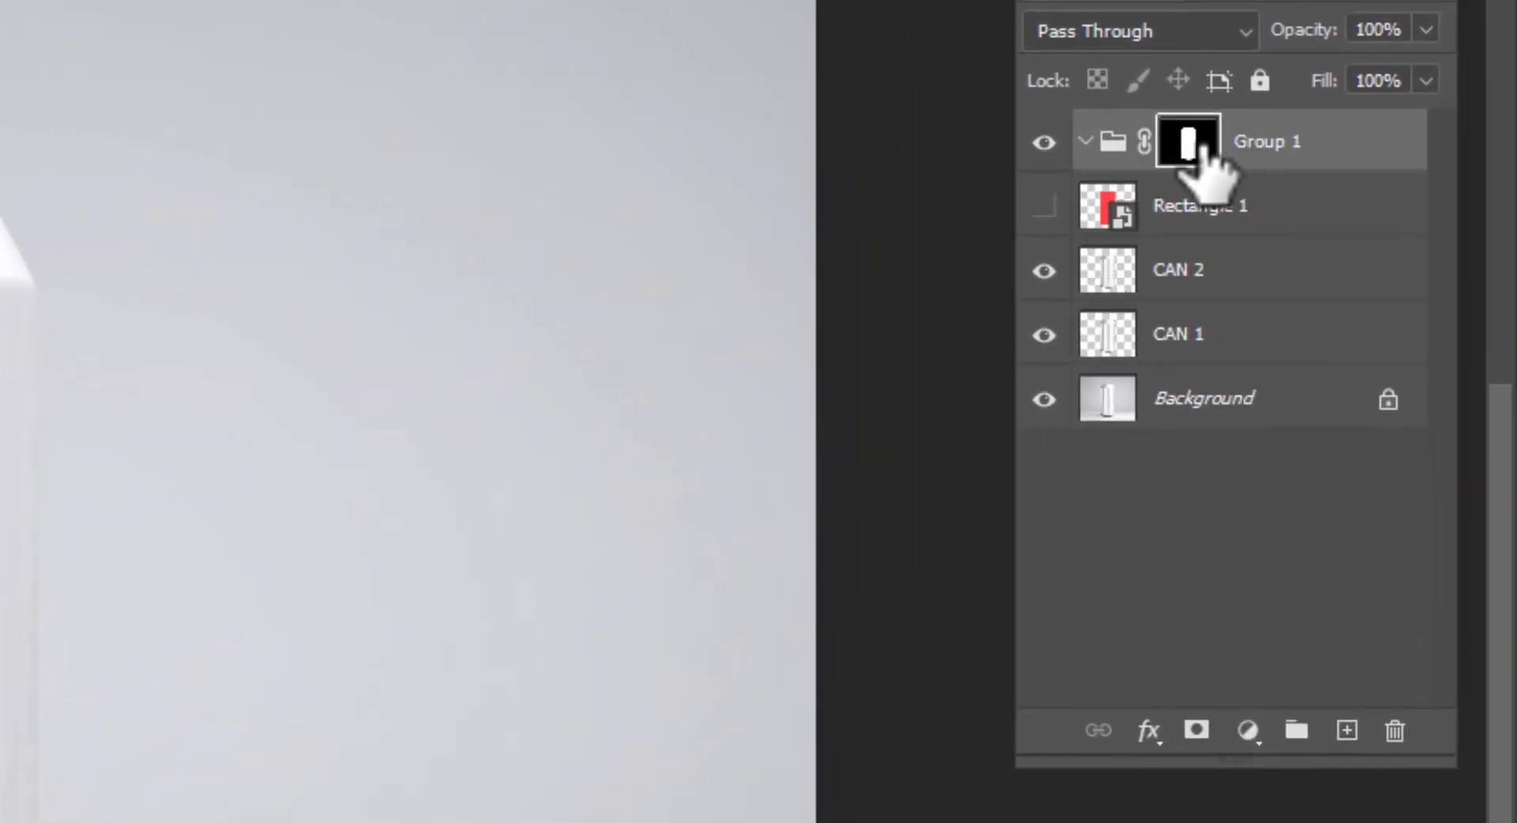
- Move the CAN 2 layer into the masked group, then show Rectangle 1 and place it in the group above CAN 2
left_click(1209, 272)
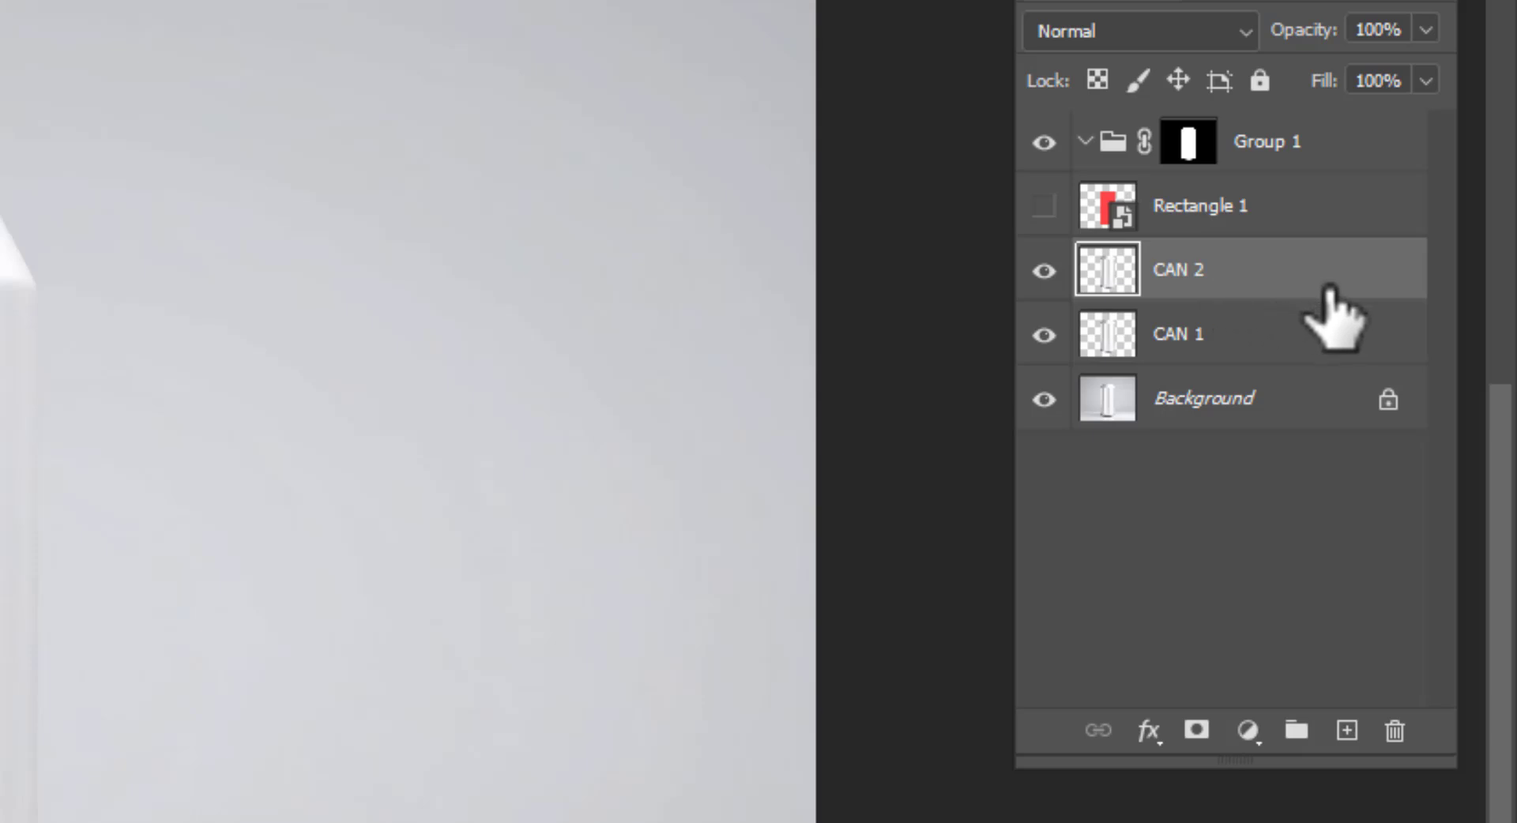
left_click_drag(1209, 272, 1204, 133)
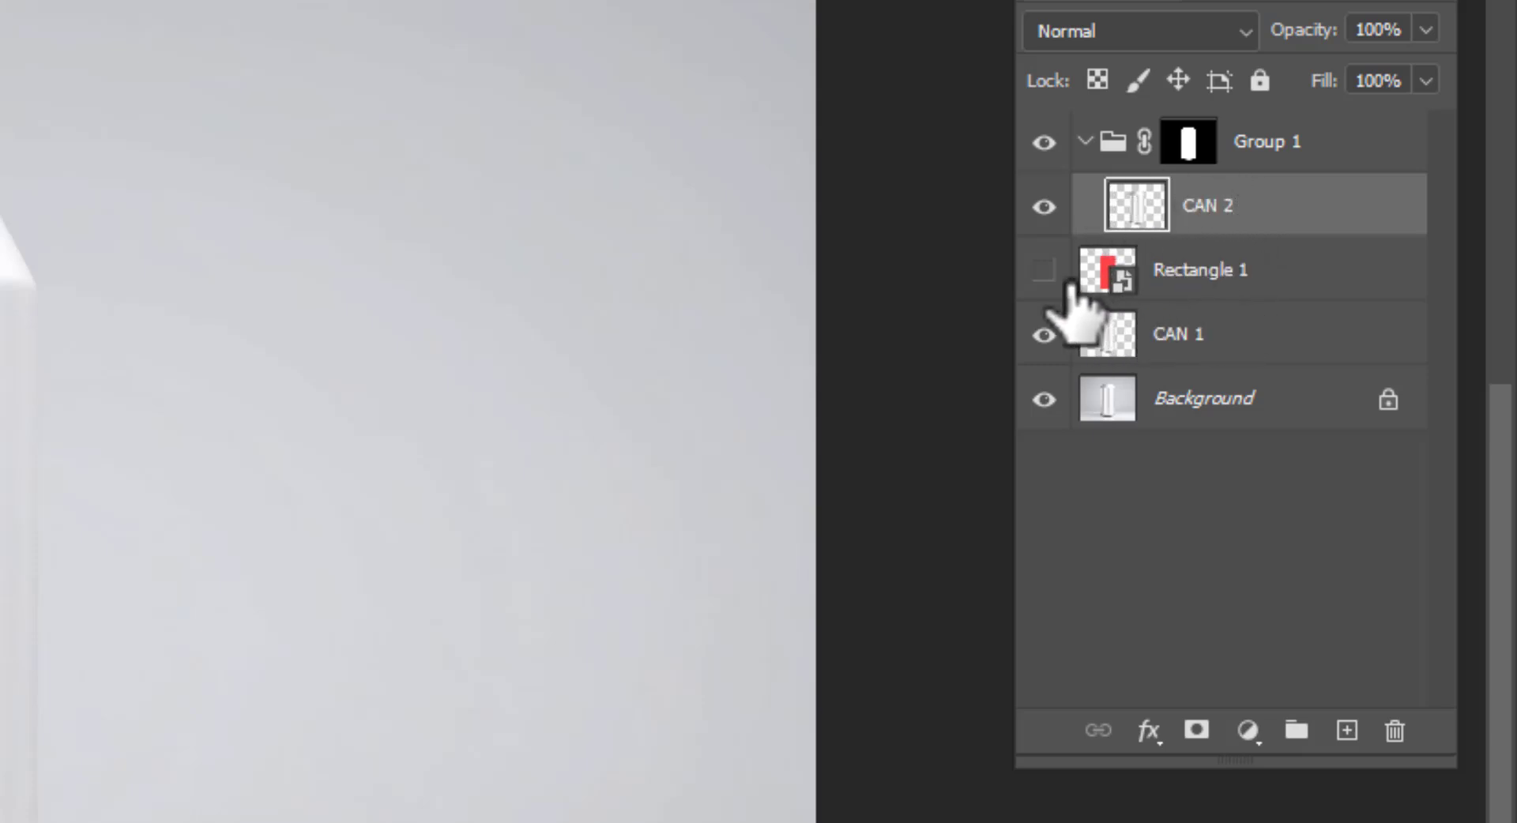
left_click(1045, 271)
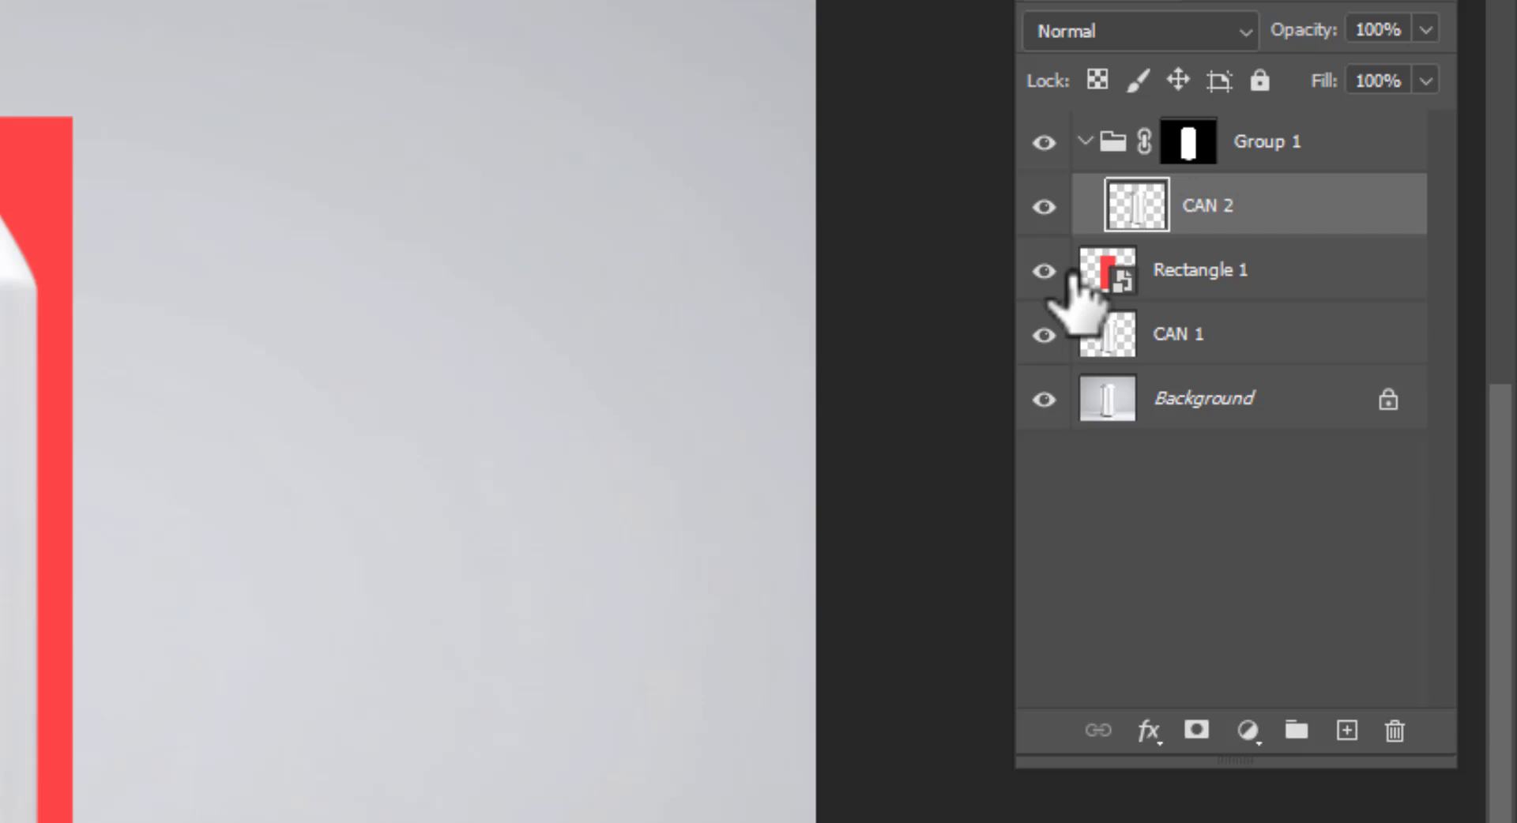
left_click(1182, 272)
left_click_drag(1282, 272, 1284, 204)
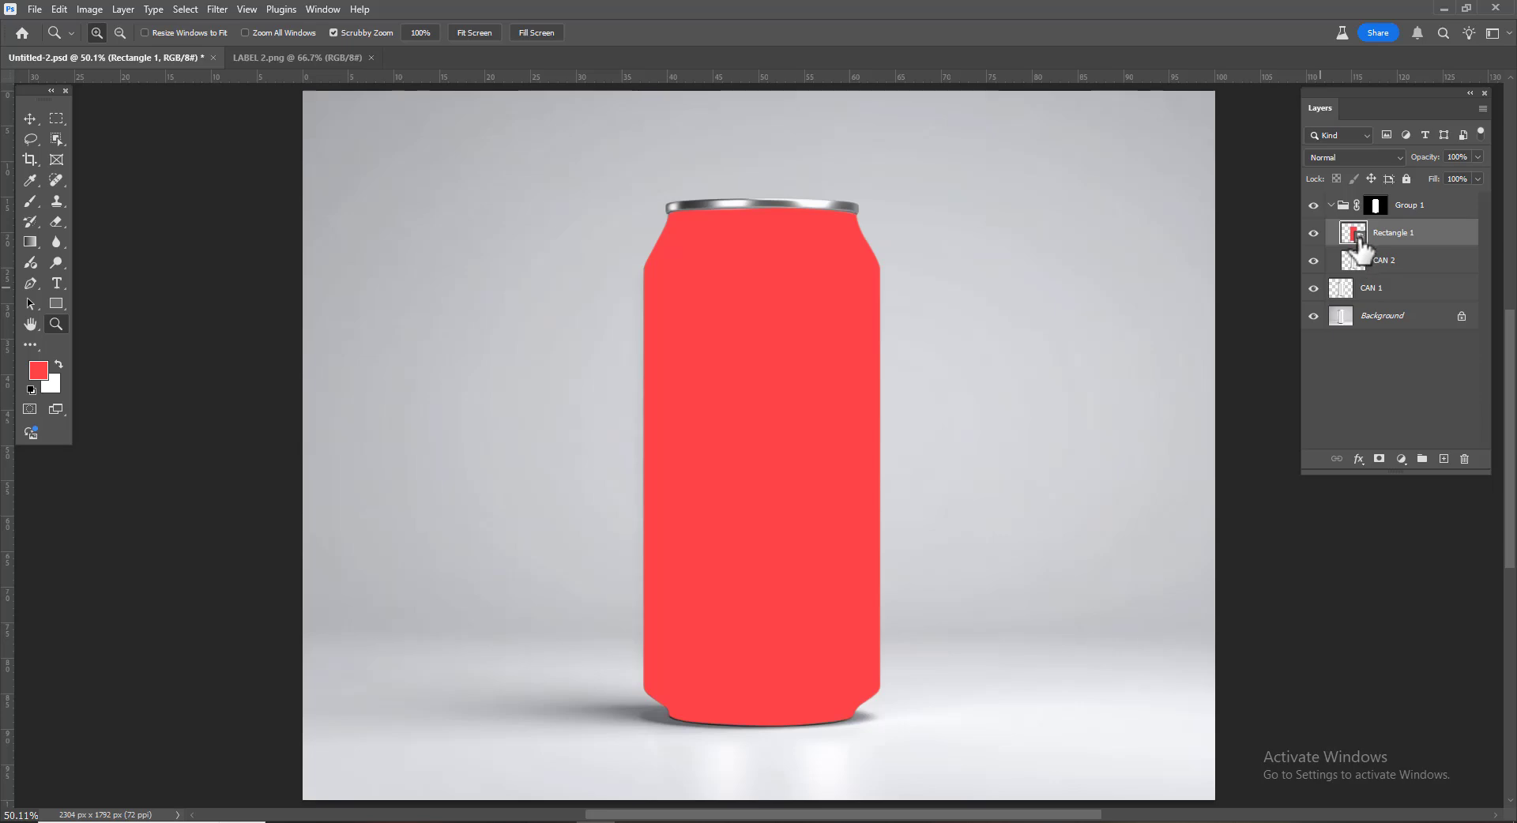
- Copy the LABEL 2.png artwork into the Rectangle 1 smart object, then close both files, saving the smart object's changes
double_click(1353, 233)
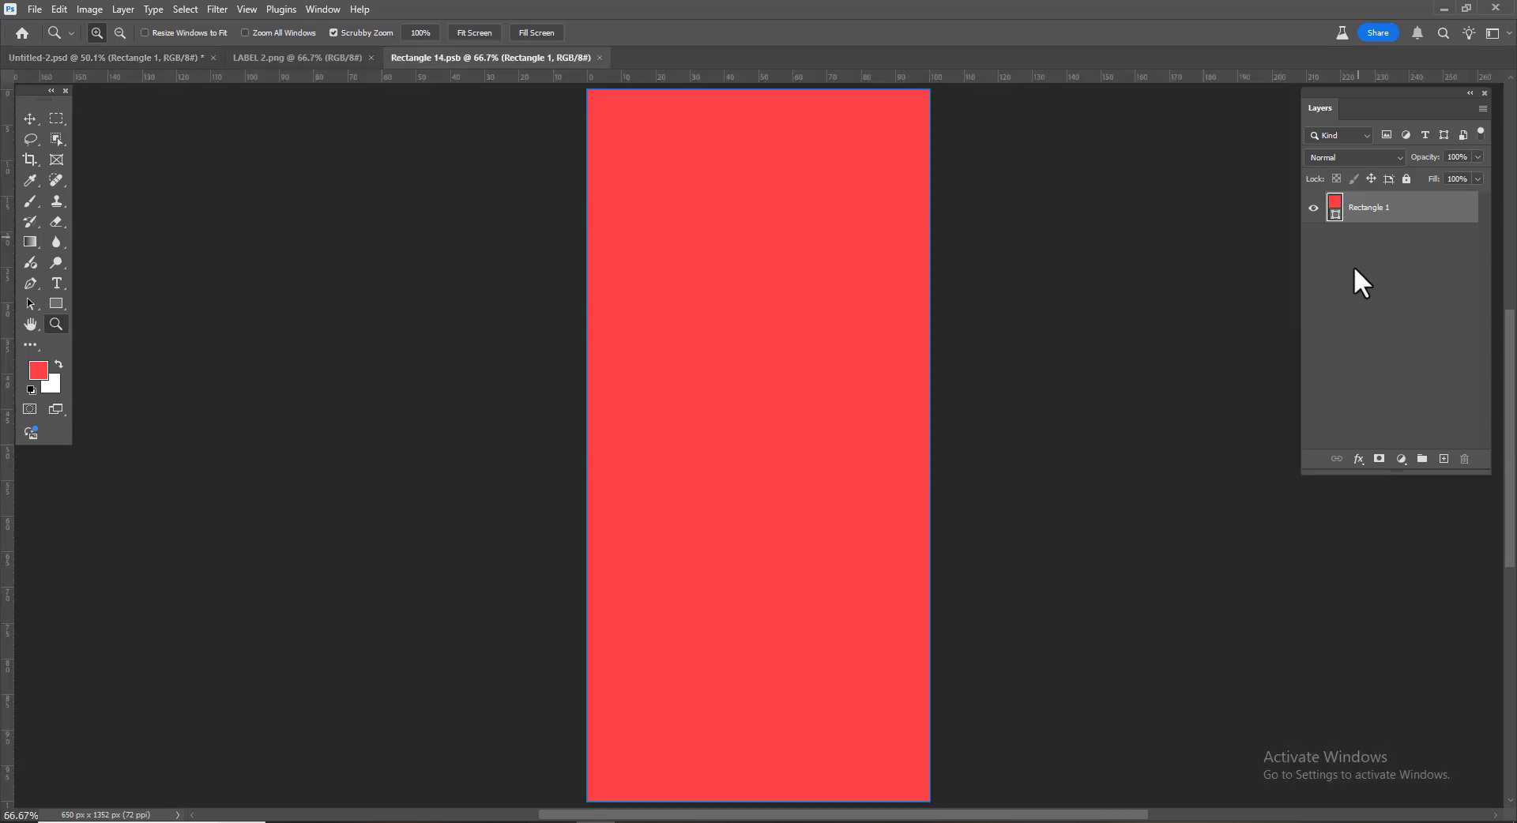
left_click(311, 55)
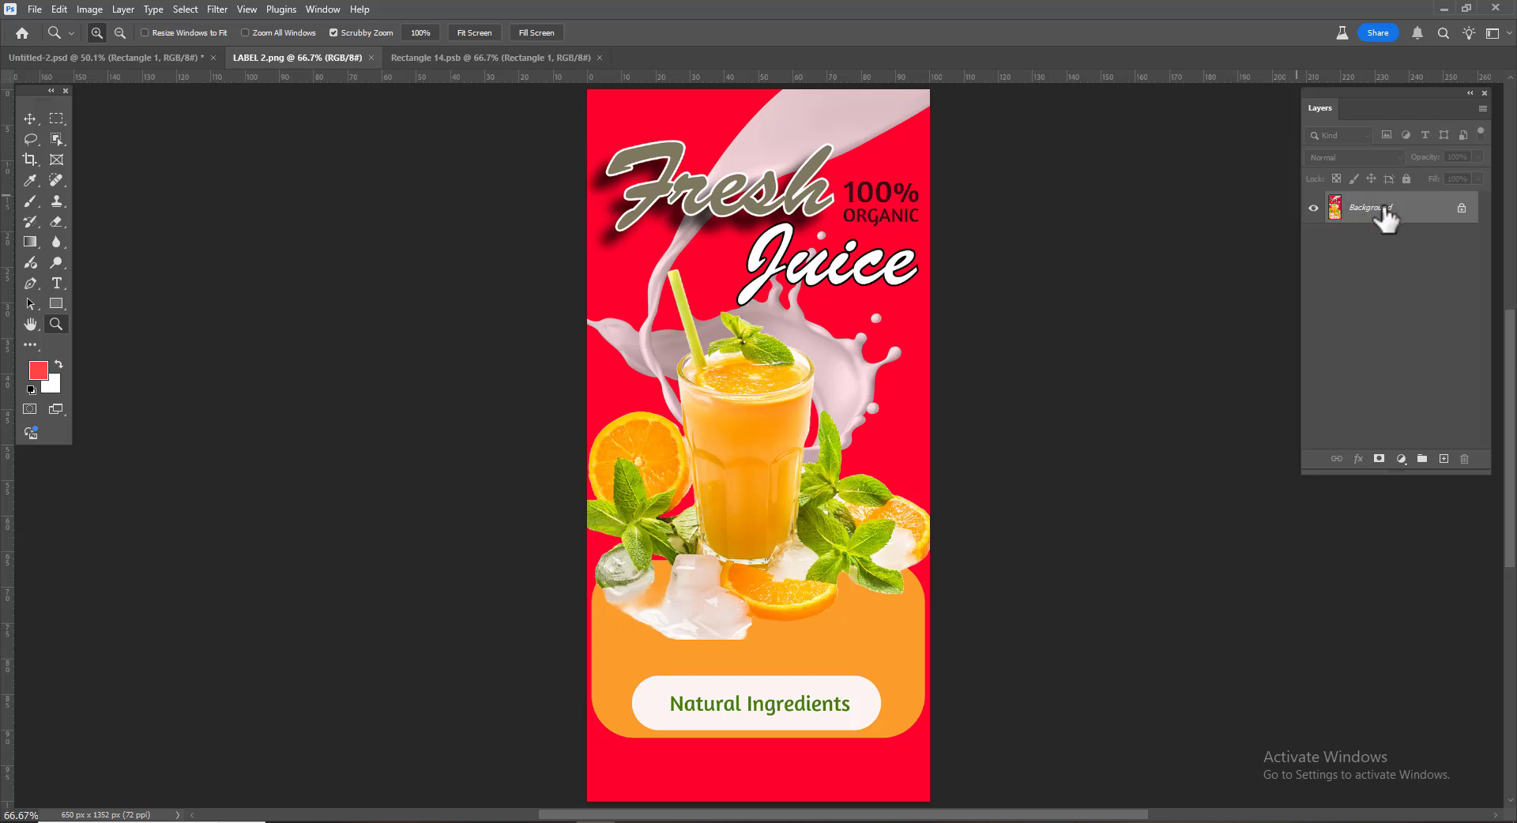
left_click_drag(1385, 217, 700, 378)
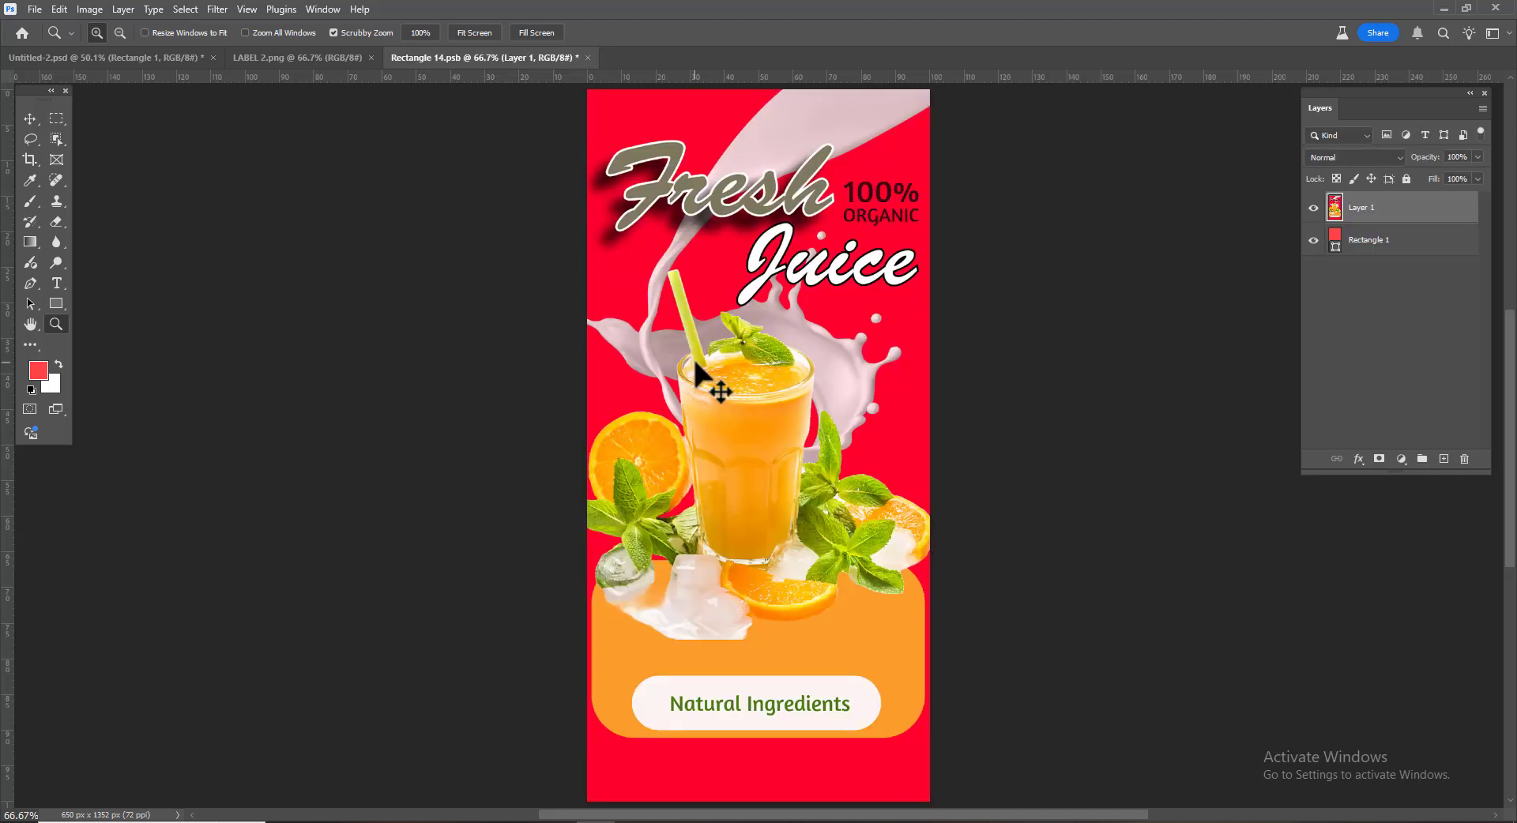
left_click(371, 57)
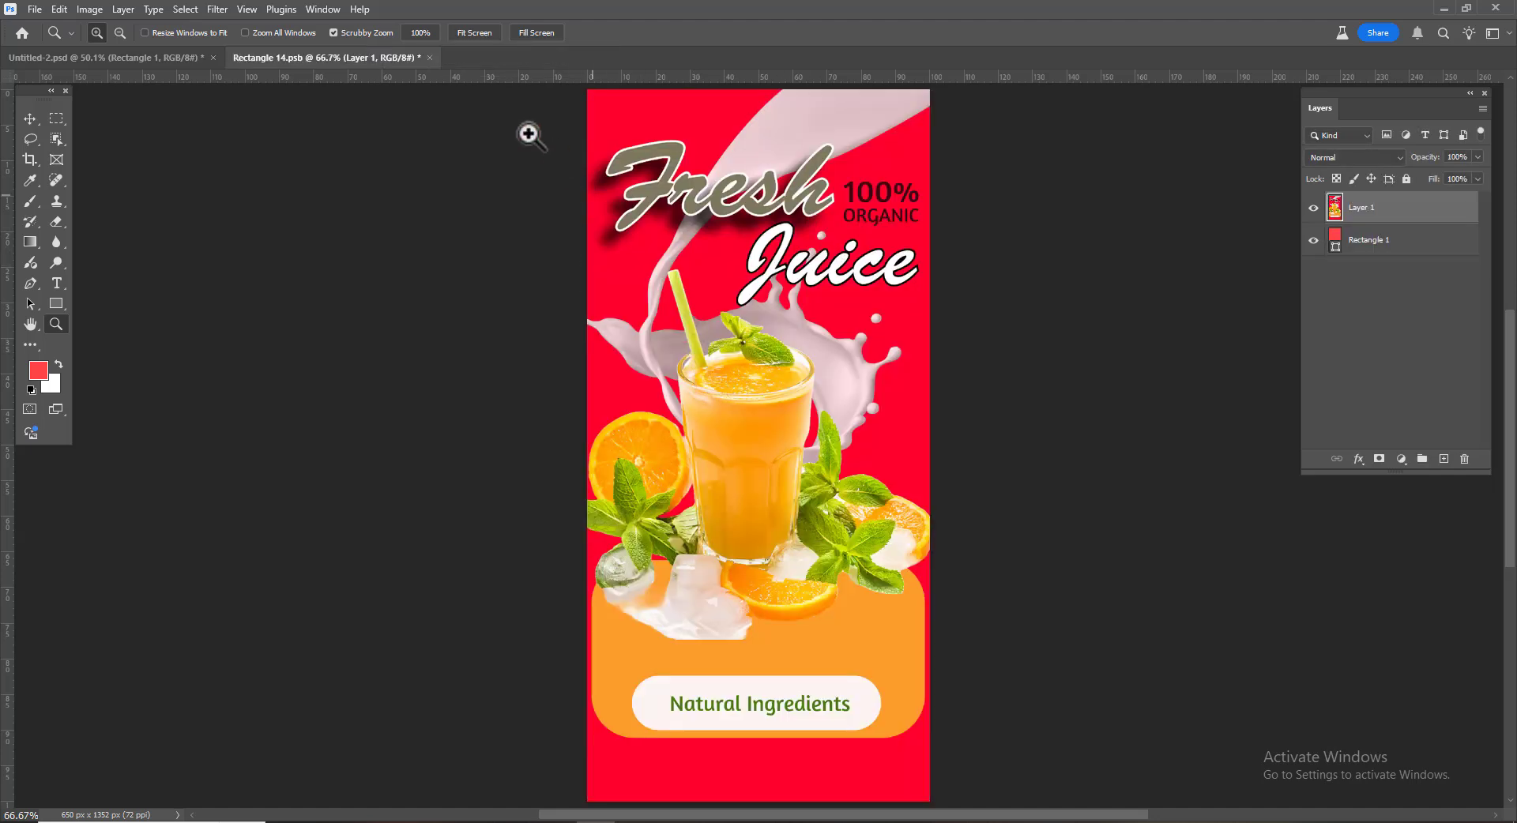
left_click(431, 58)
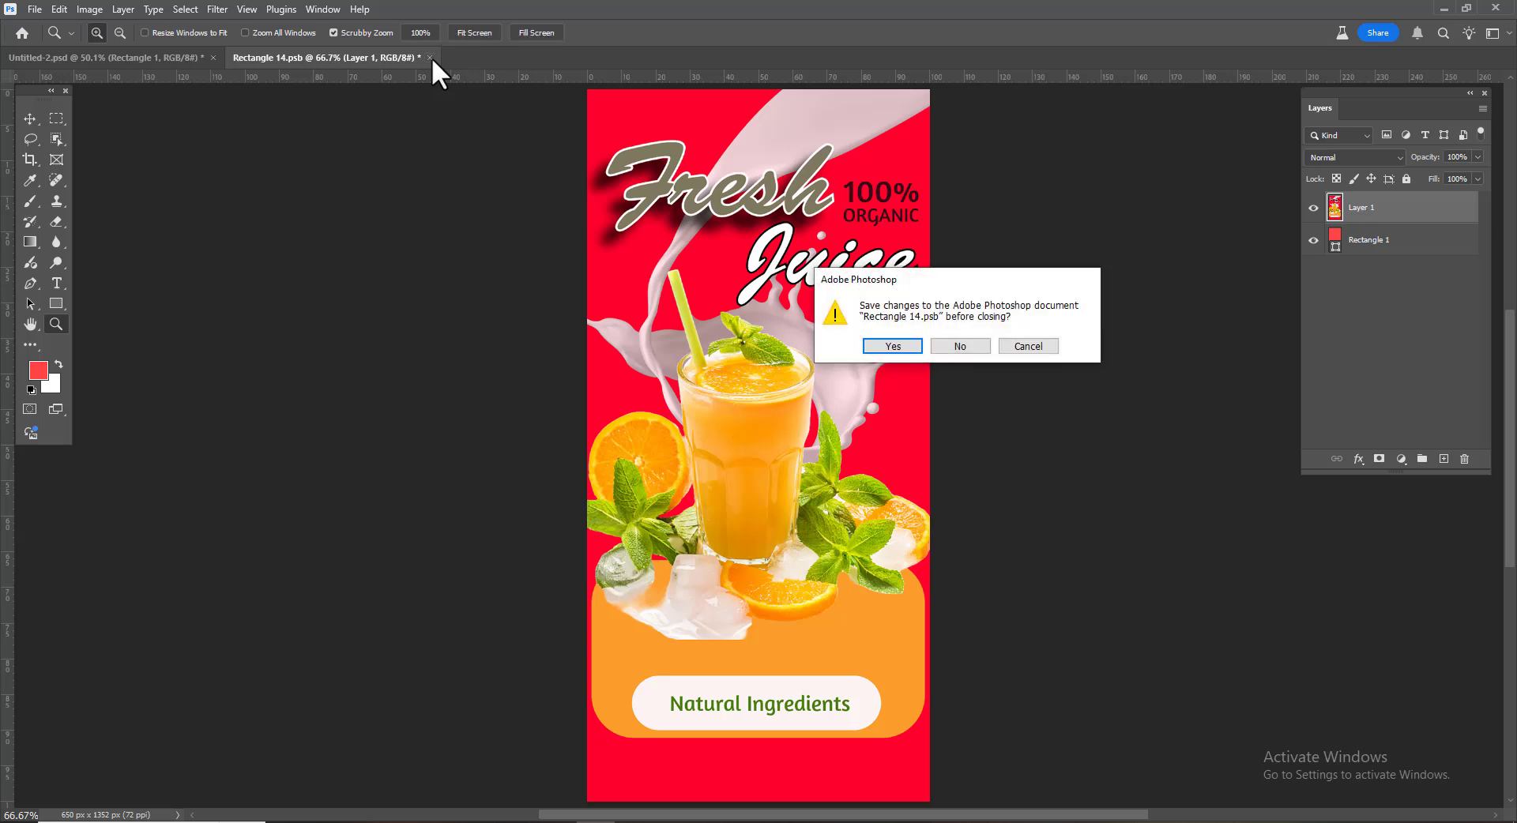
left_click(892, 348)
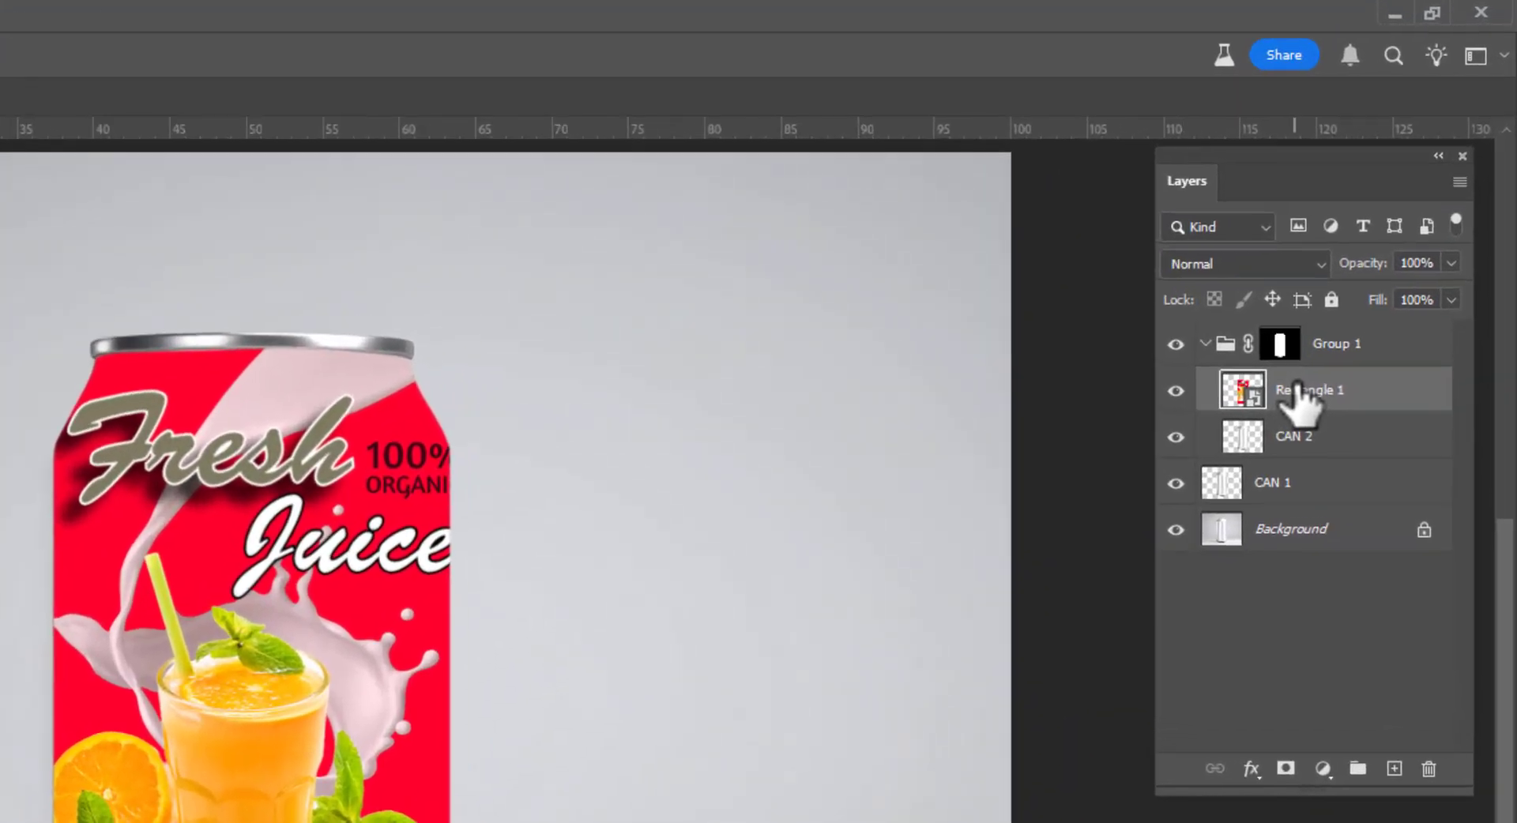
- Set the Rectangle 1 layer's blend mode to Linear Burn
left_click(1199, 273)
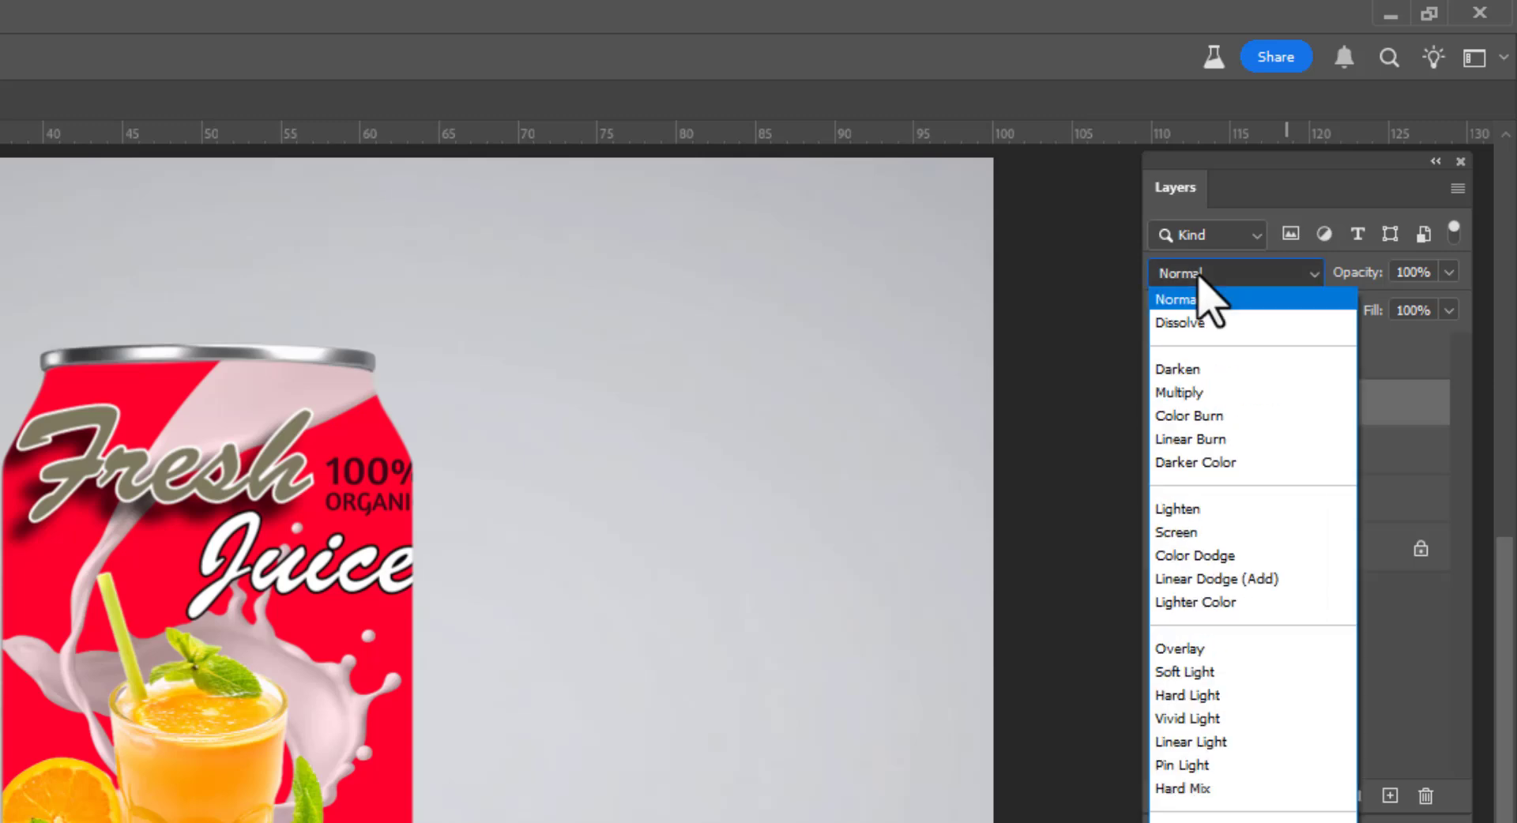
left_click(1201, 440)
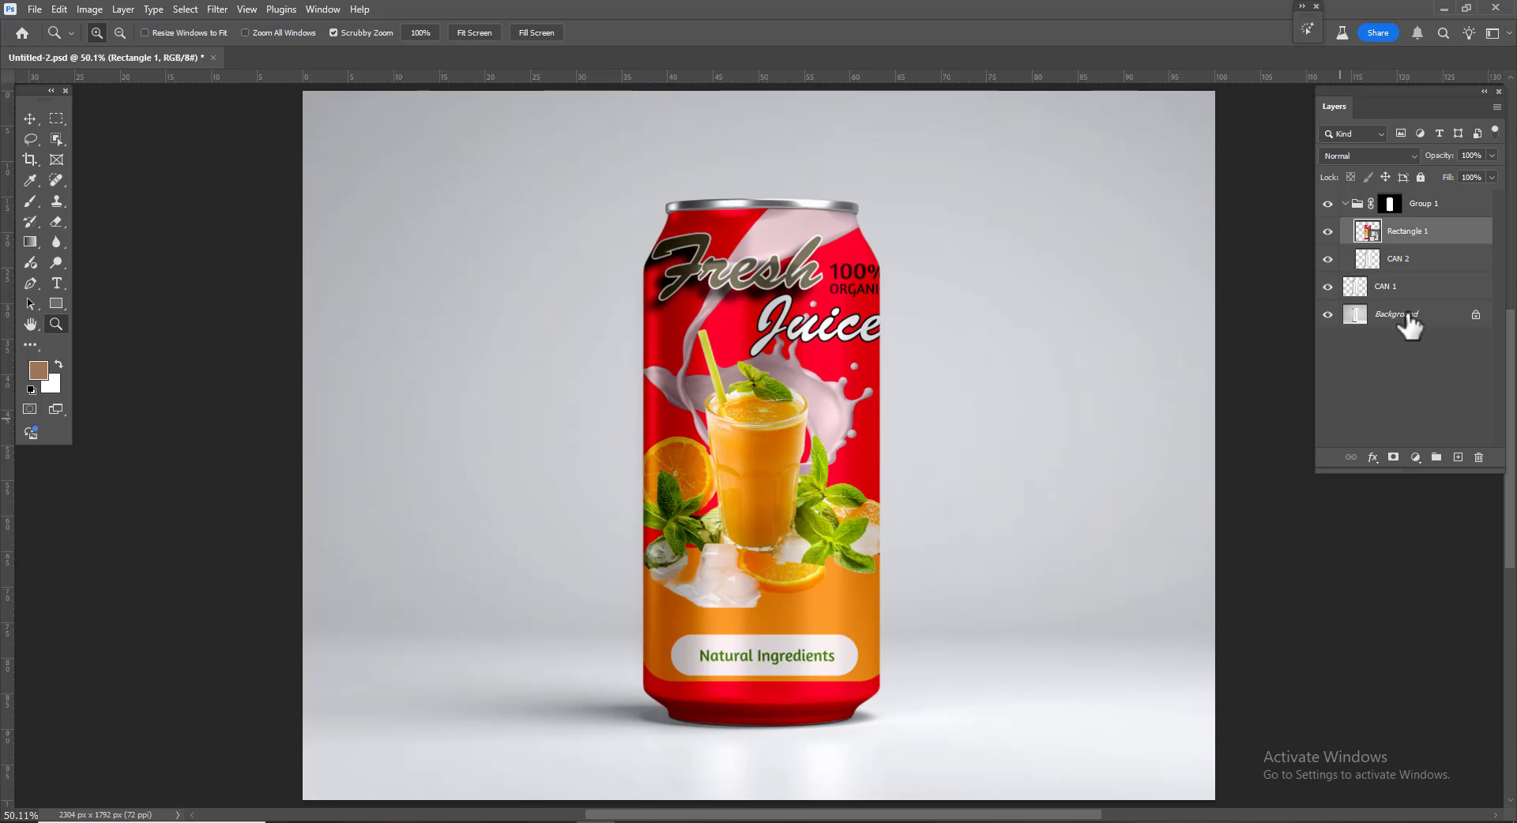
- Load the CAN 1 layer's outline as a selection with that layer active
left_click(1409, 323)
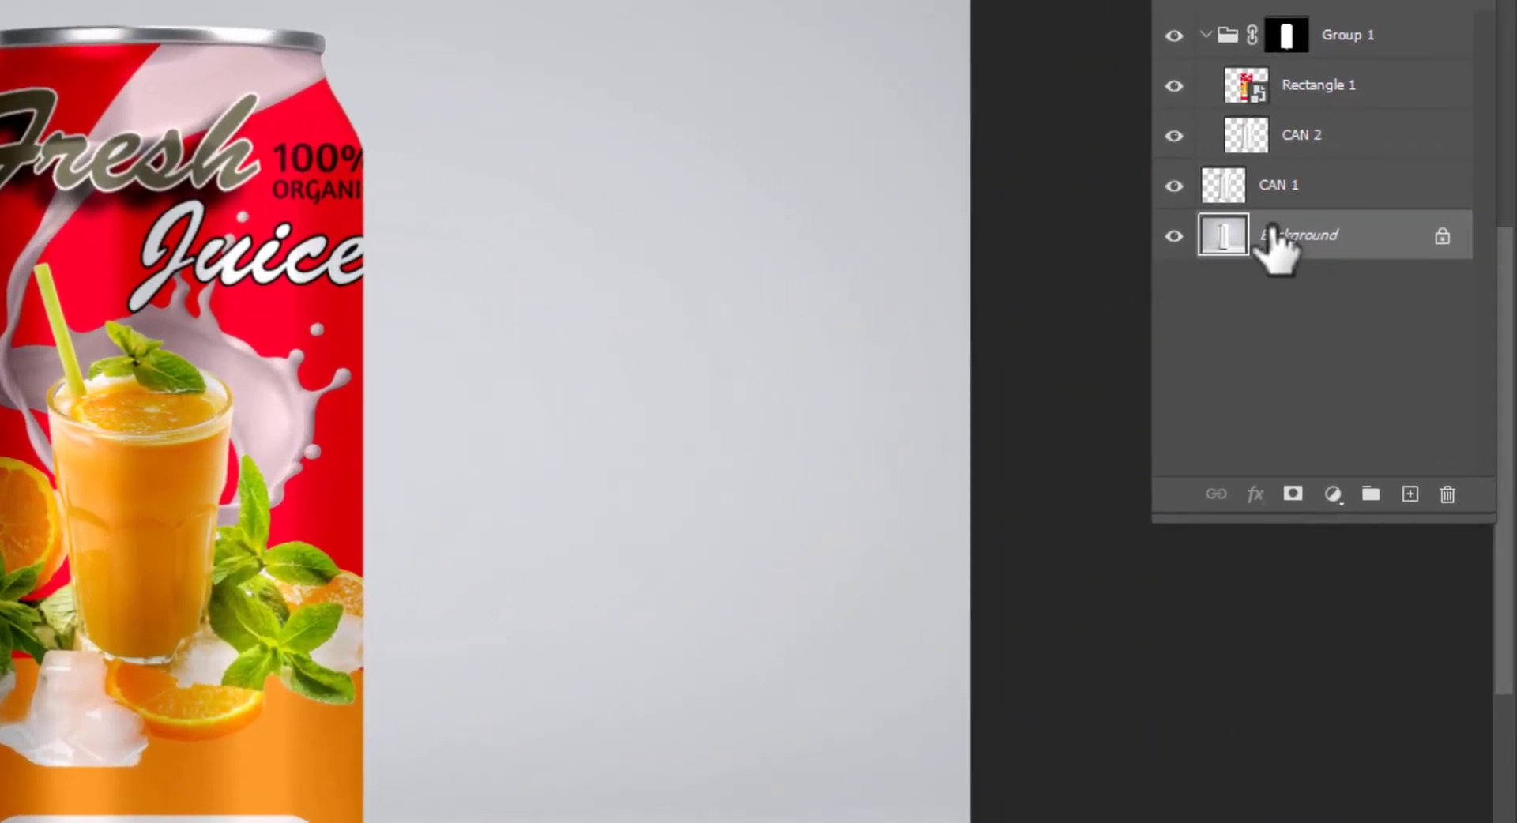
left_click(1285, 191)
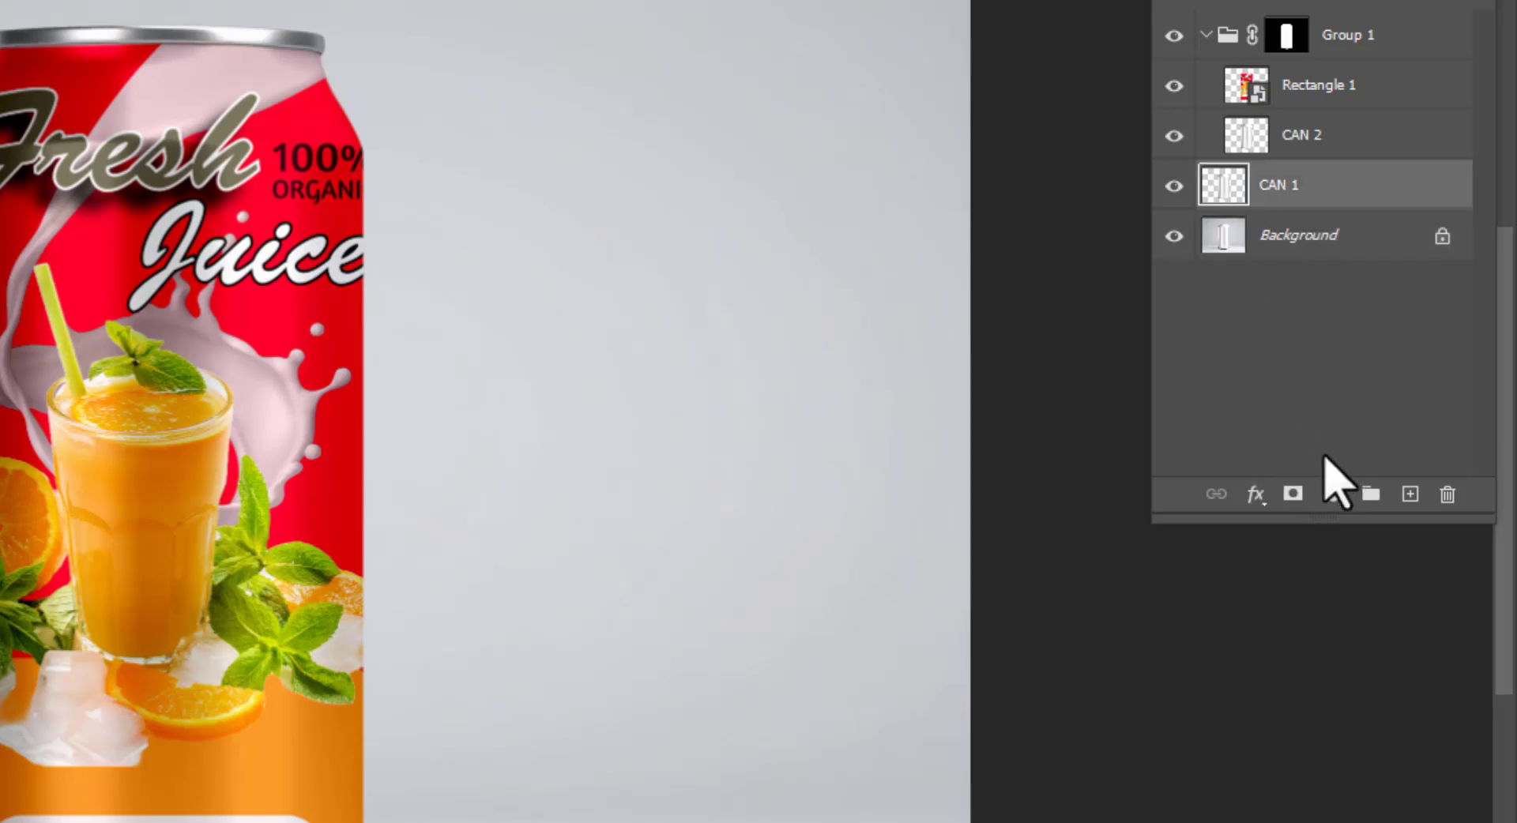
mouse_move(1223, 187)
left_mouse_down()
mouse_move(1232, 198)
mouse_move(1221, 194)
left_mouse_up()
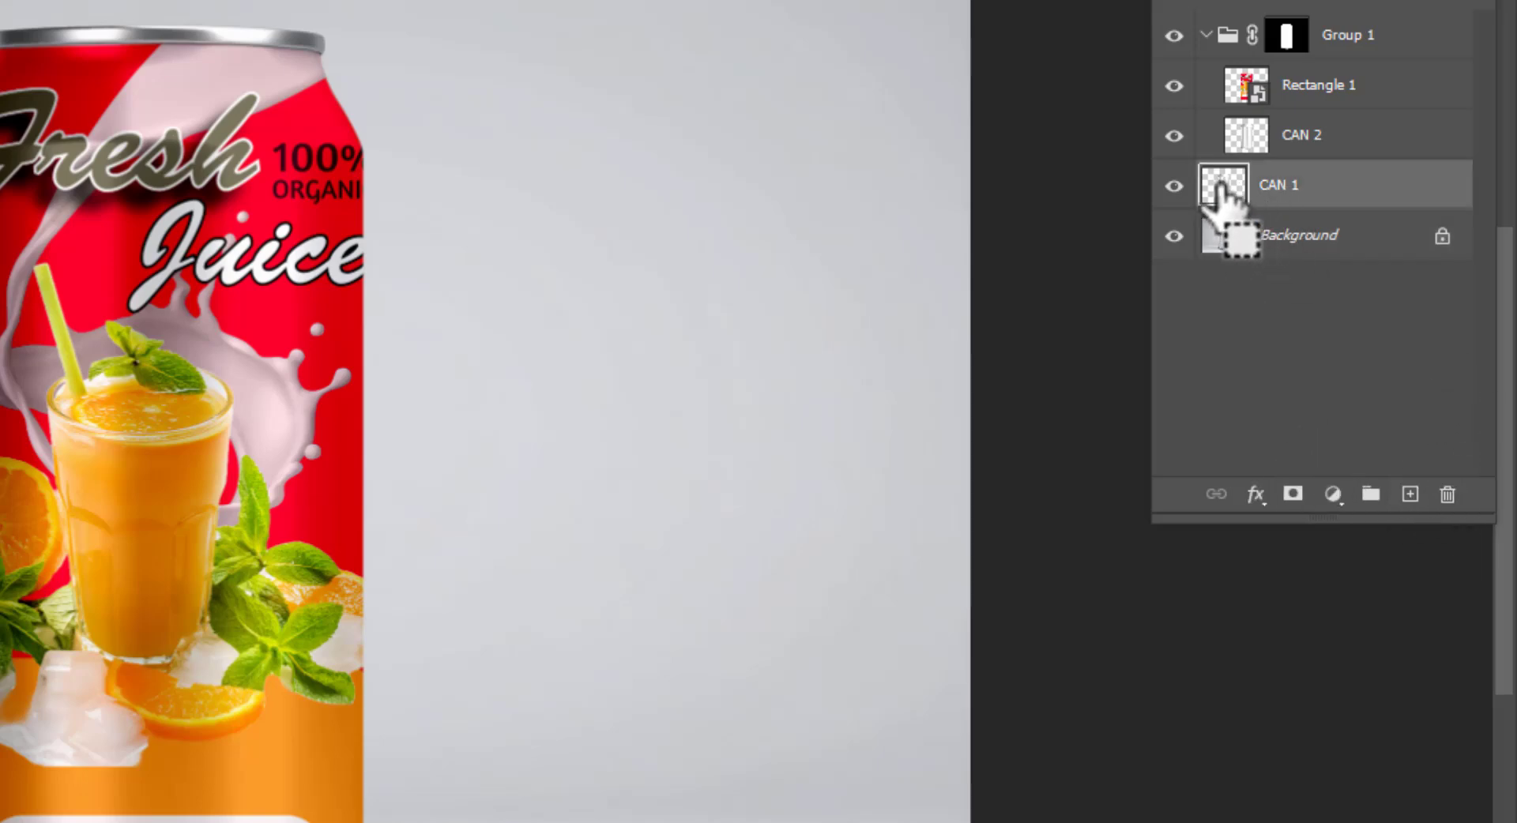
left_click(1221, 188, "ctrl")
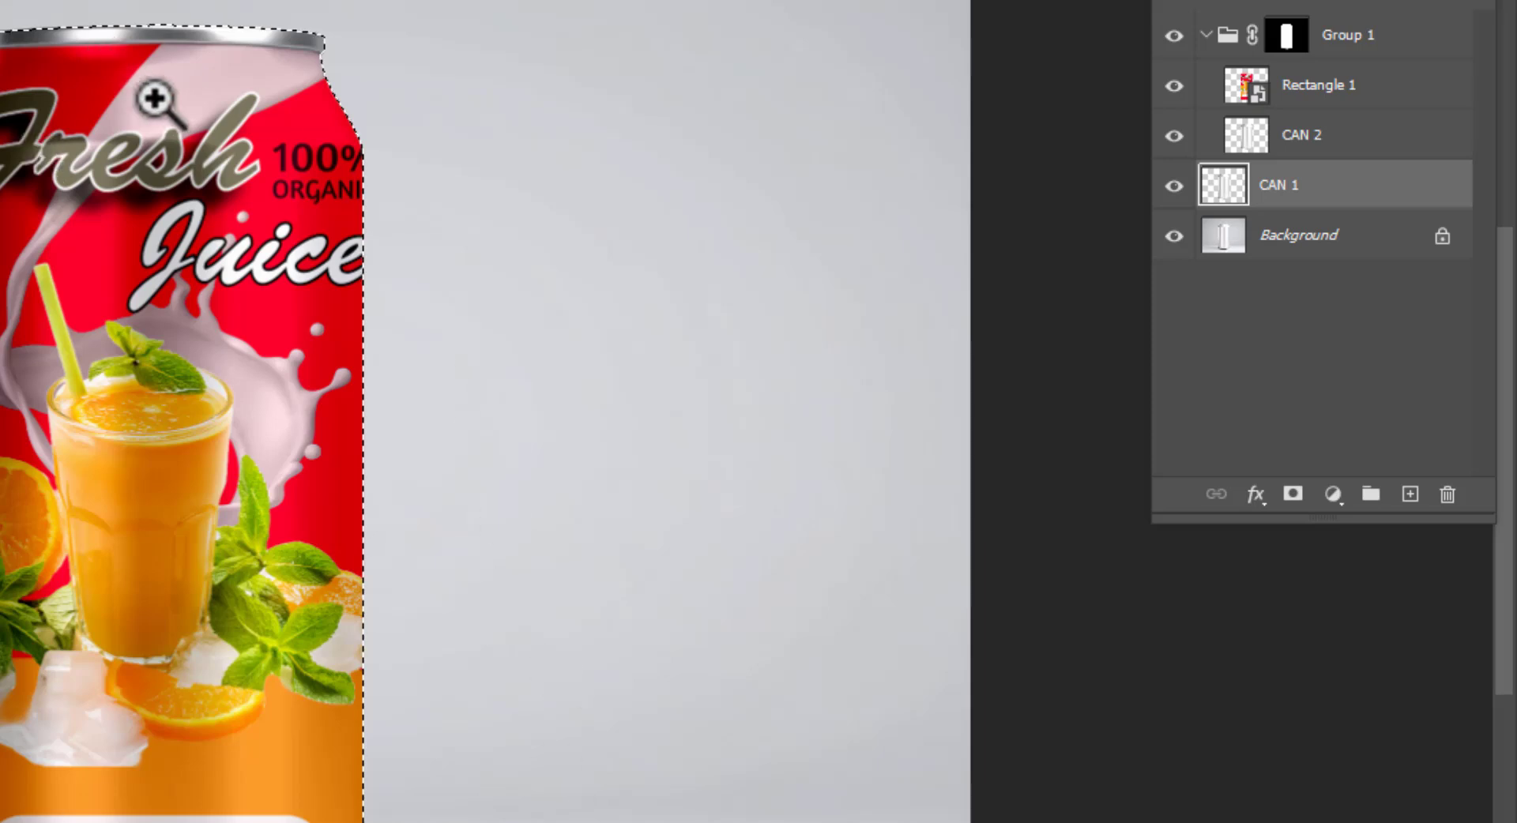
- Add a Solid Color fill layer above CAN 1 using dark red 9b0000 sampled from the label near the can's top
left_click(1334, 497)
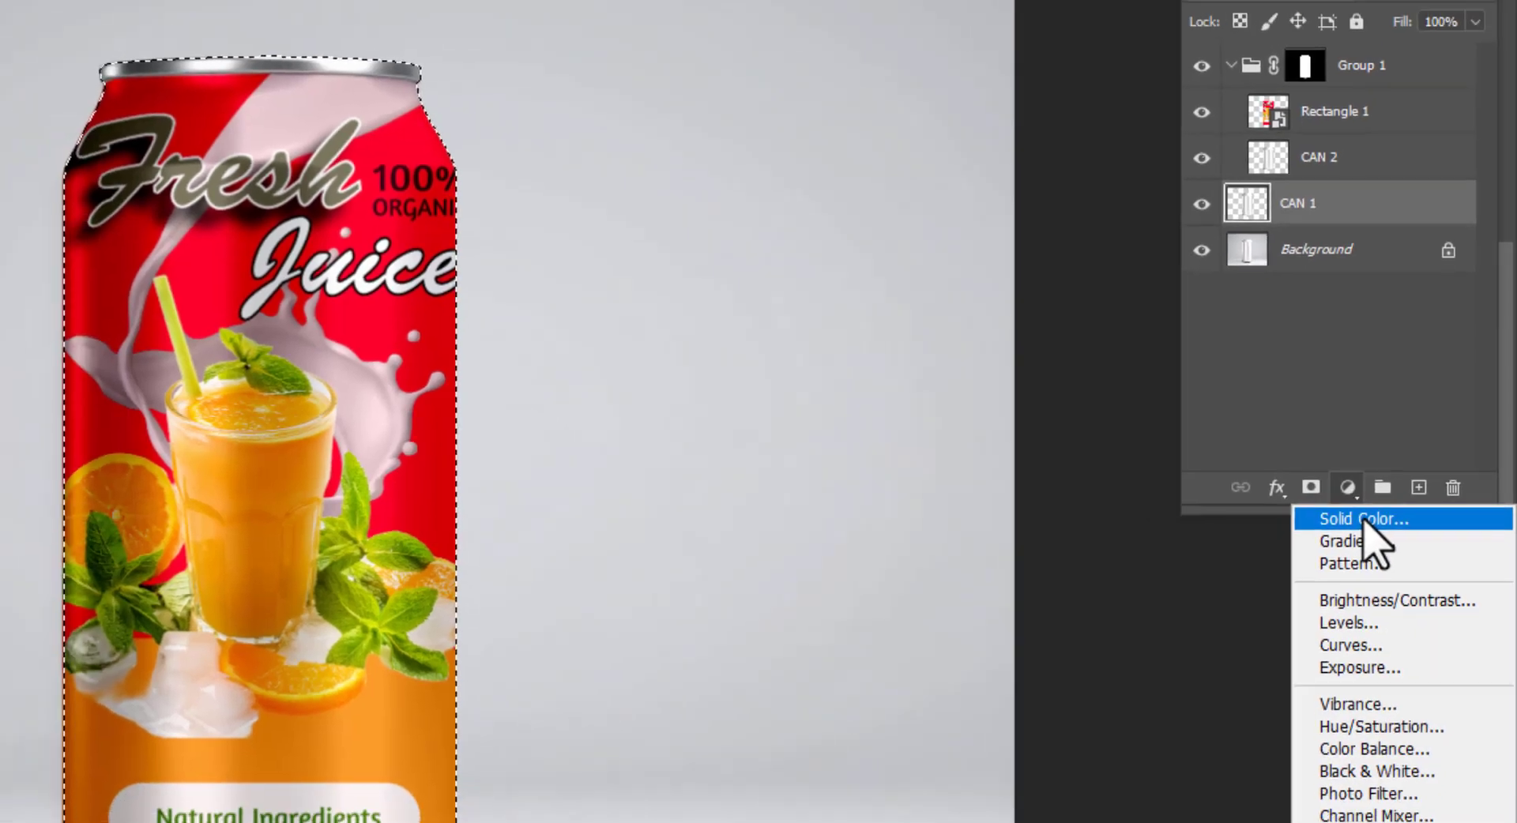
left_click(1351, 528)
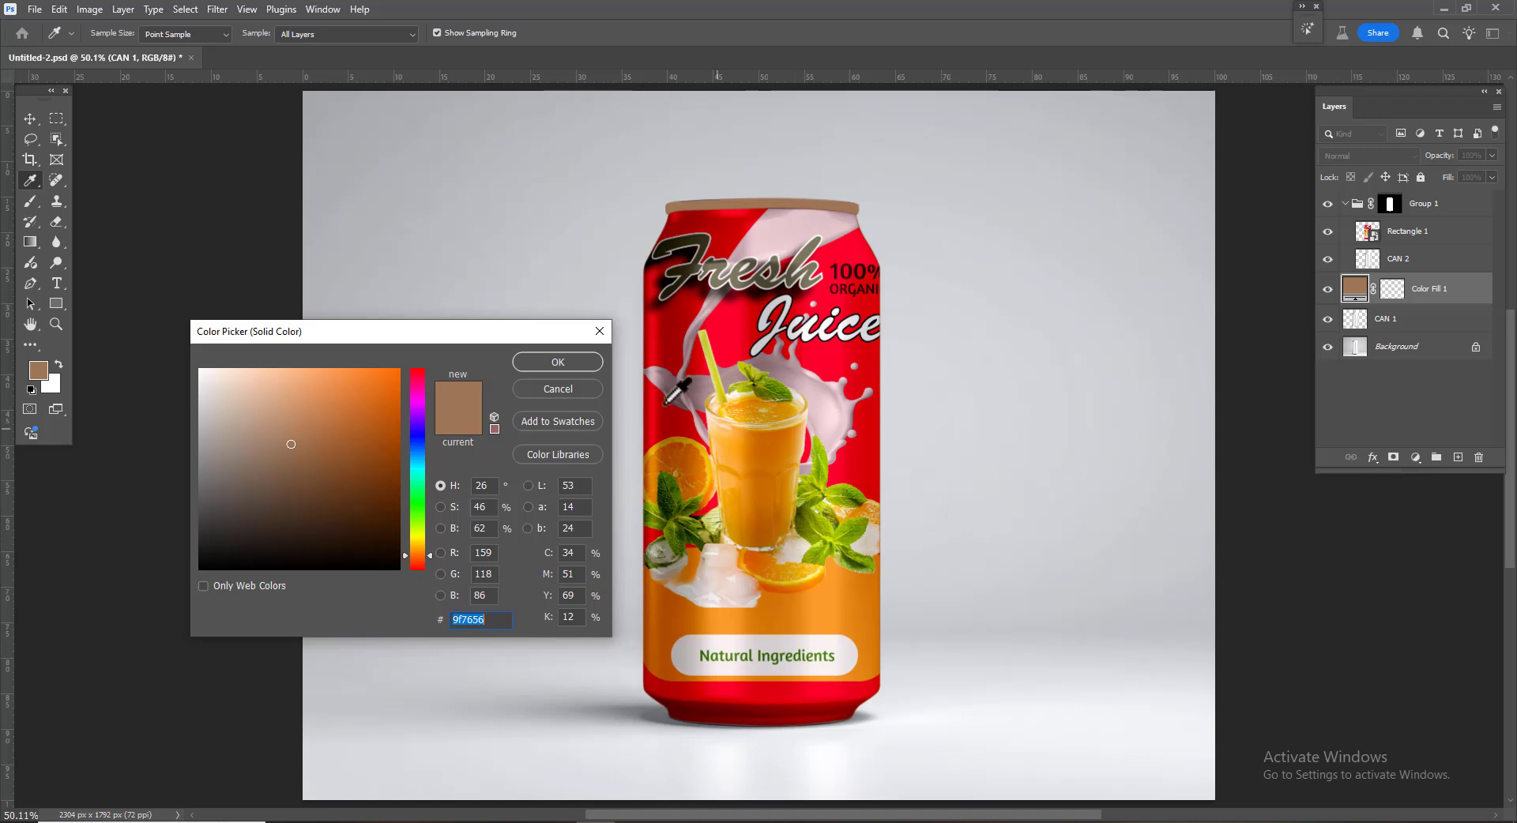
left_click_drag(494, 333, 487, 299)
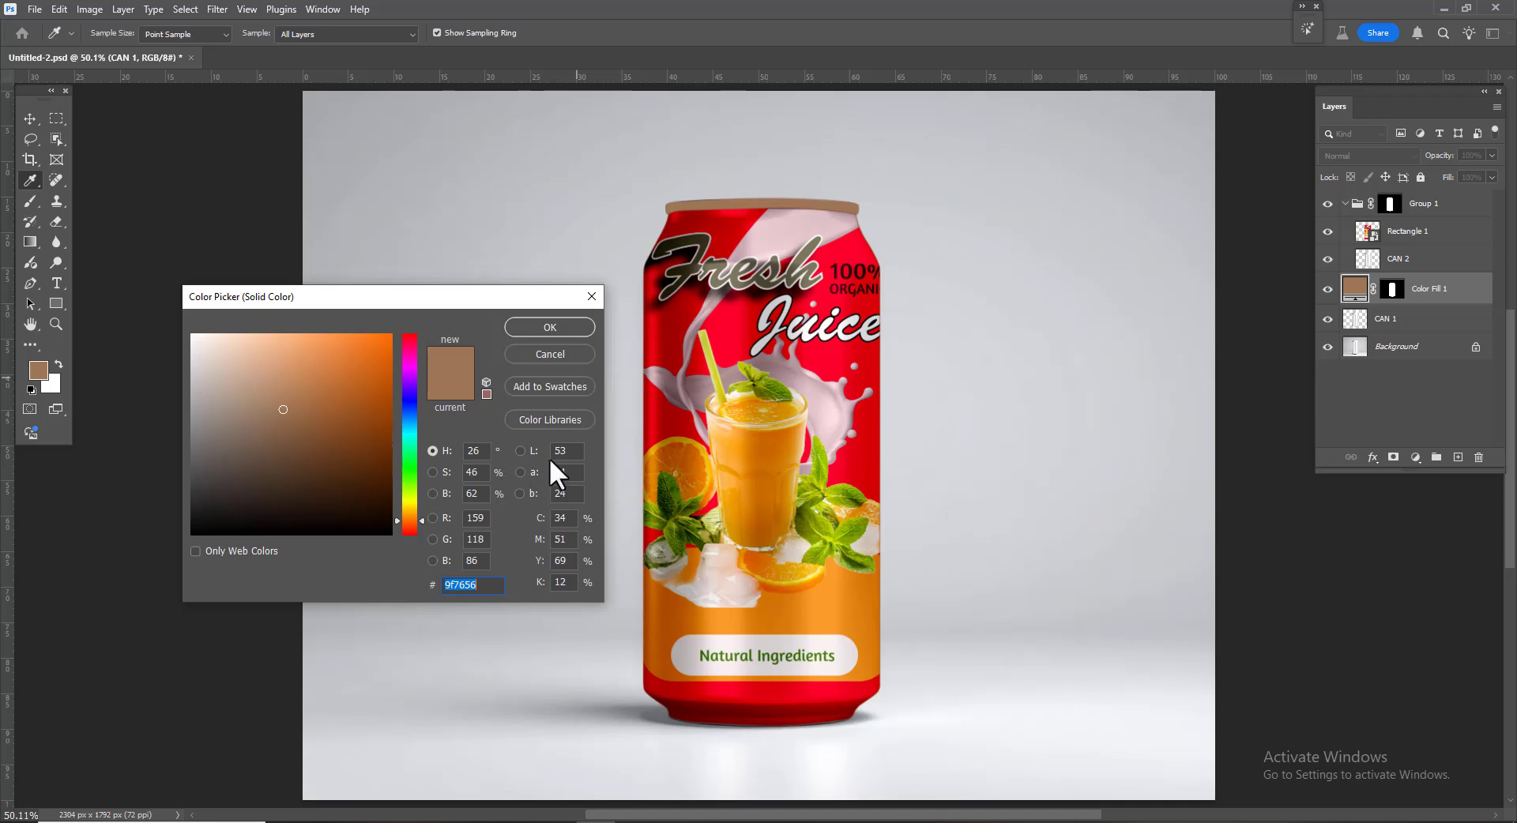
left_click(699, 215)
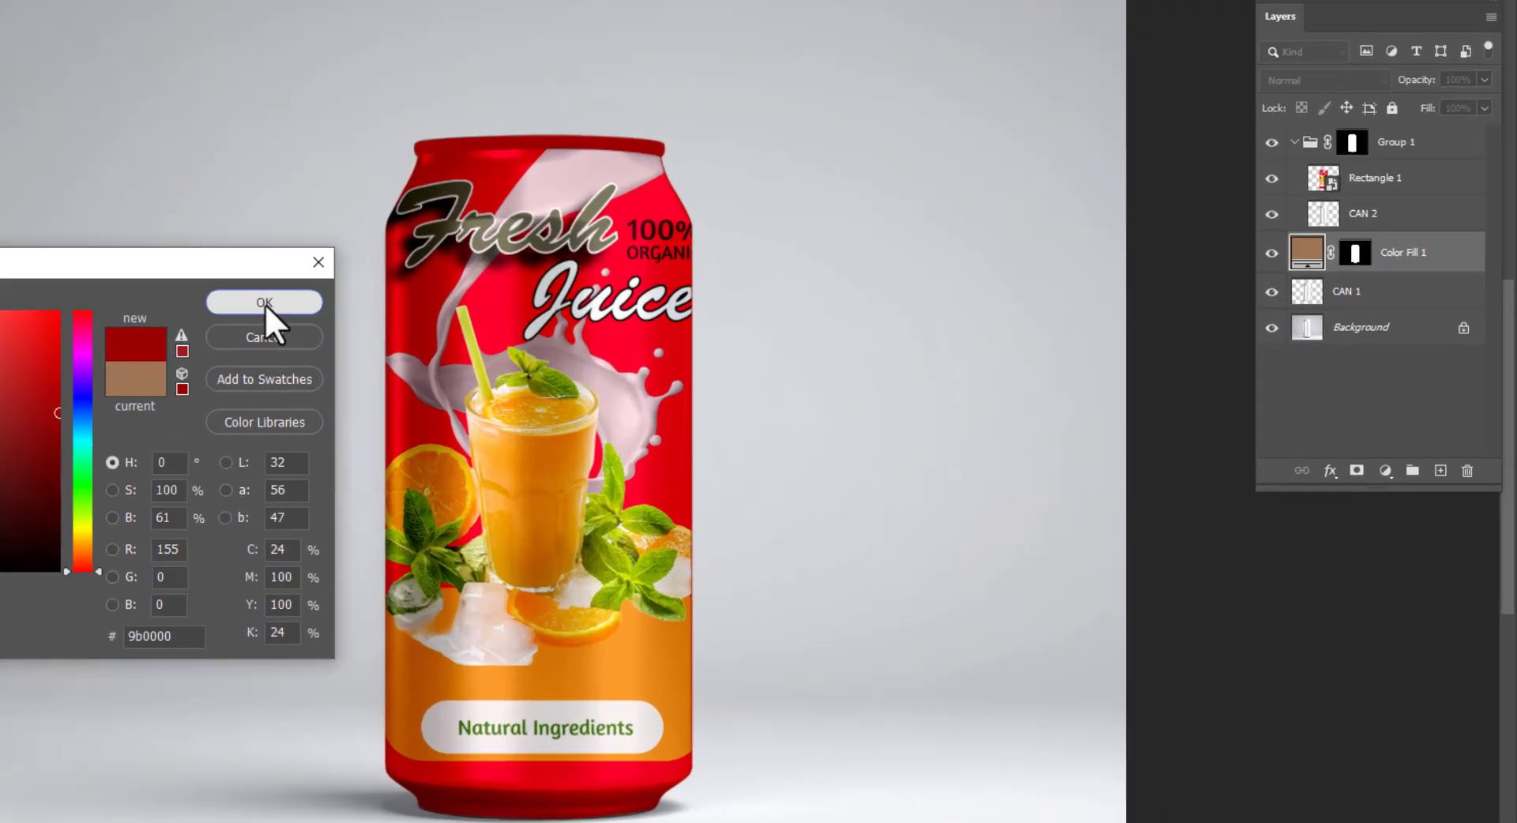
left_click(550, 327)
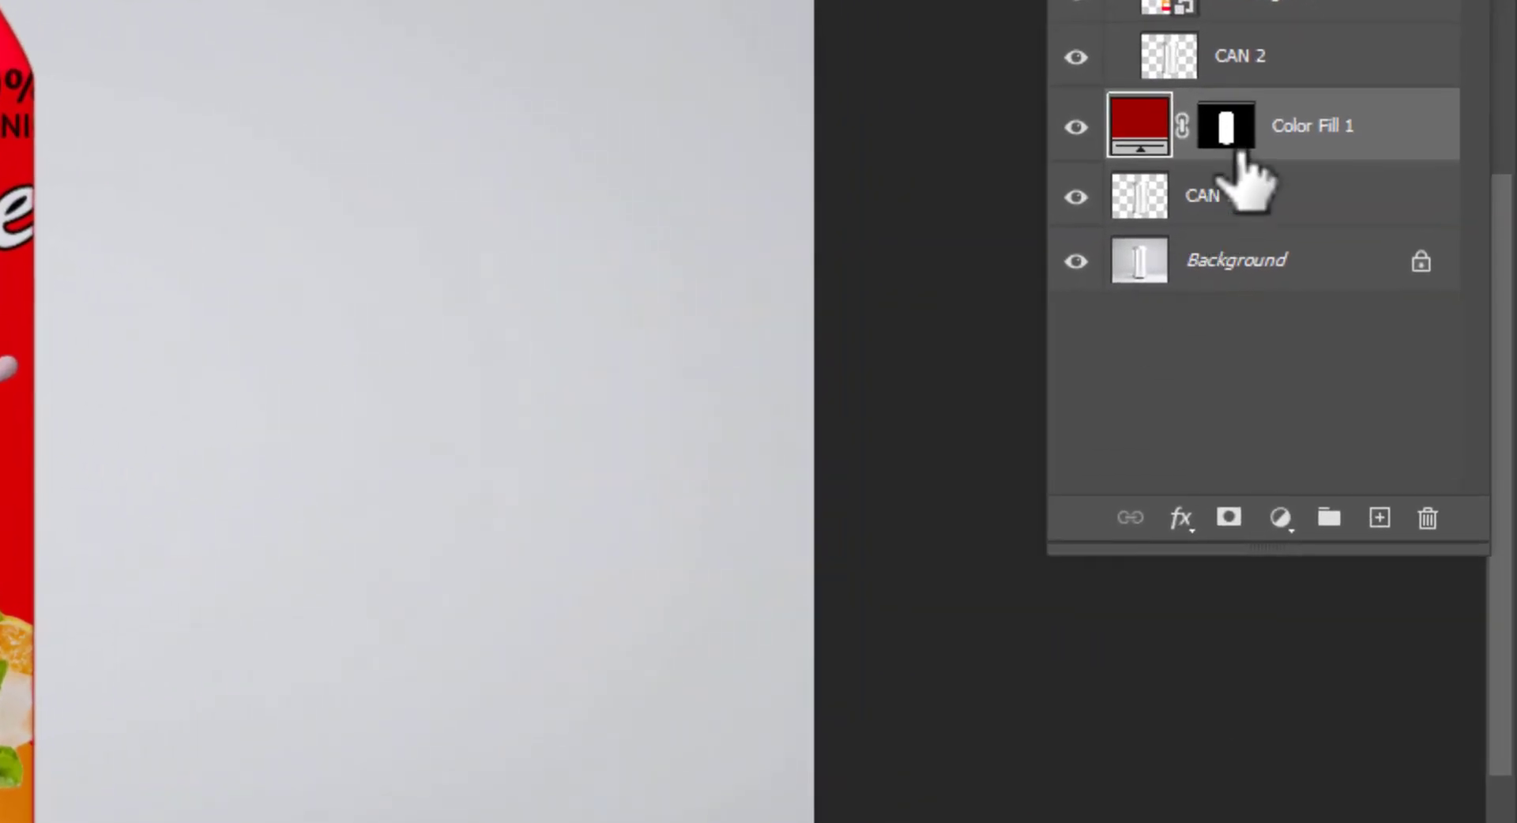
- Invert the red fill layer's mask so the colour covers the background, and set the layer's blend mode to Linear Burn
left_click(1238, 149)
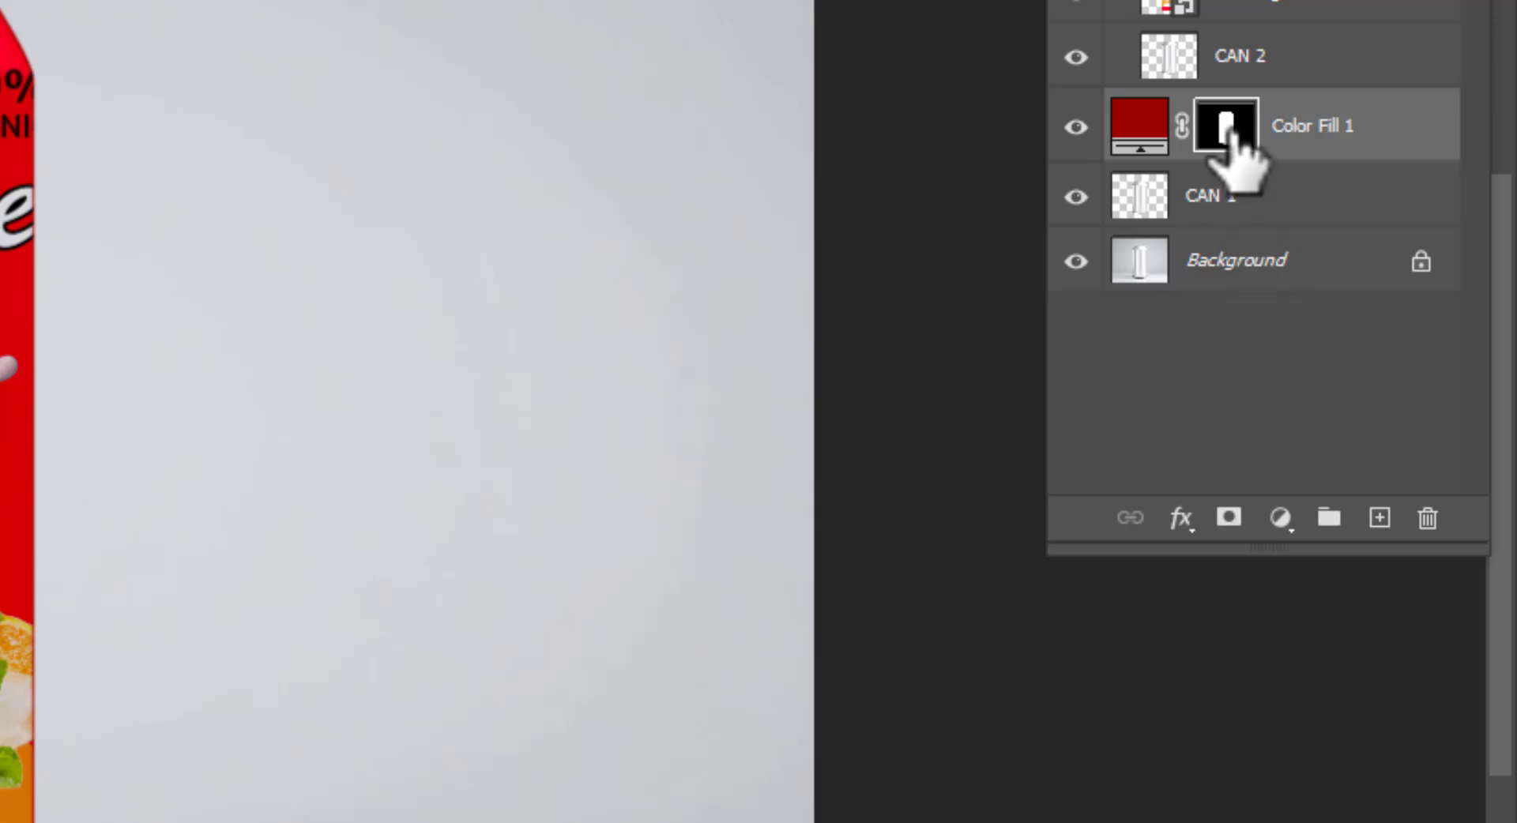
key("ctrl+i")
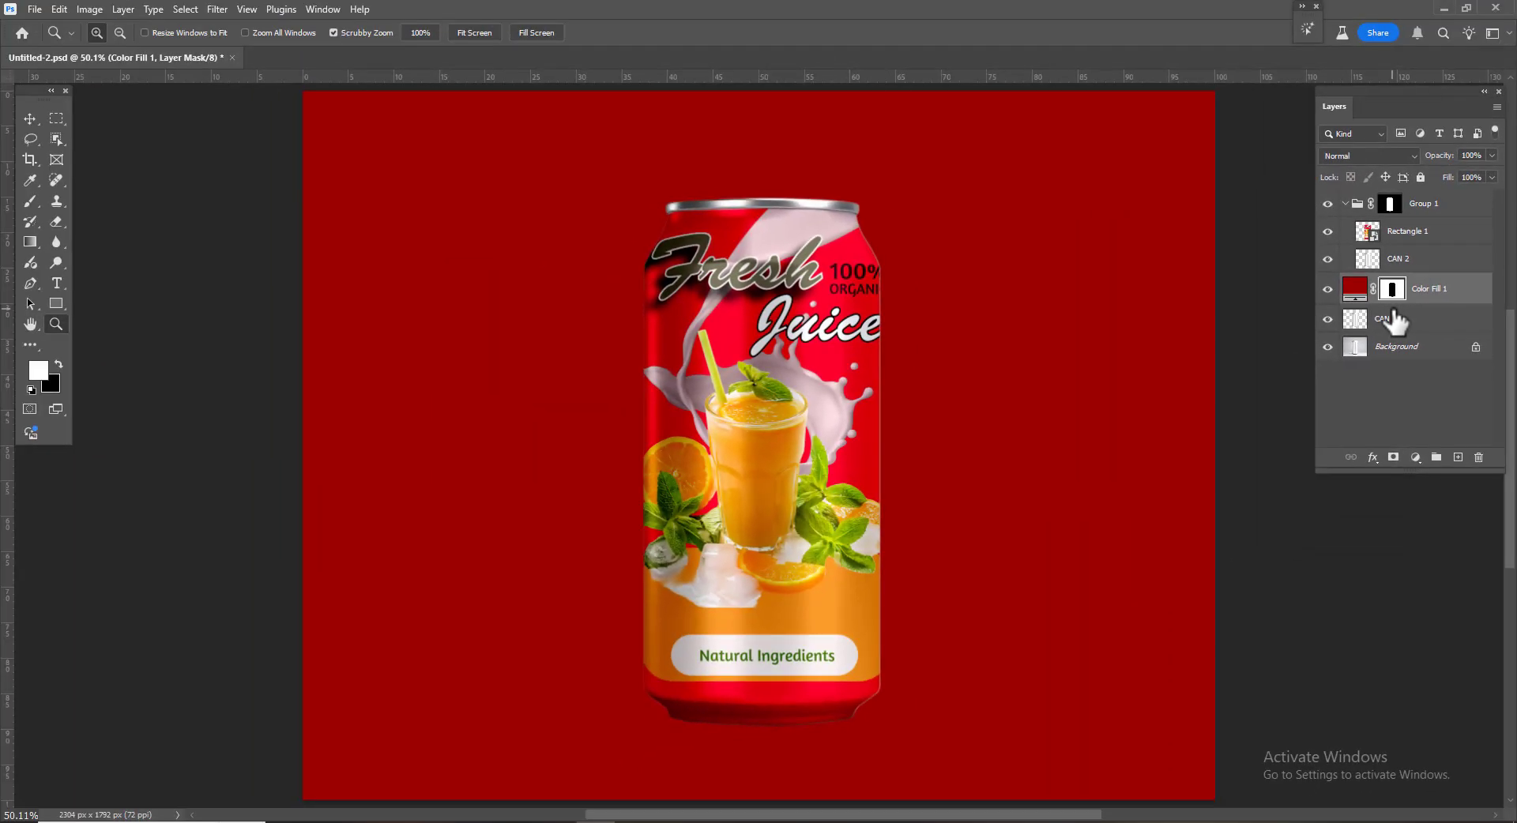
left_click(1367, 156)
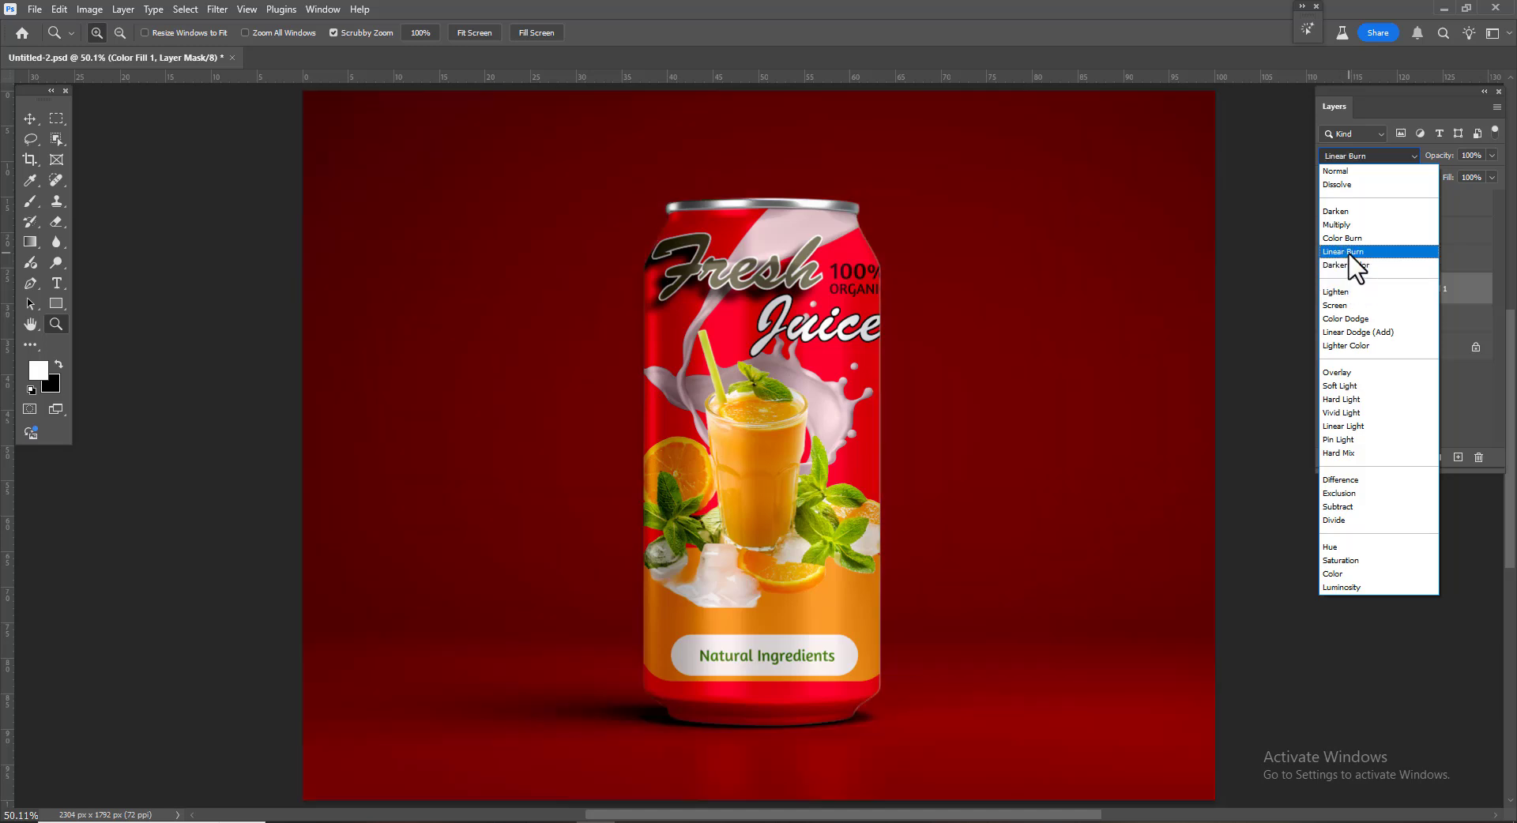
left_click(1348, 253)
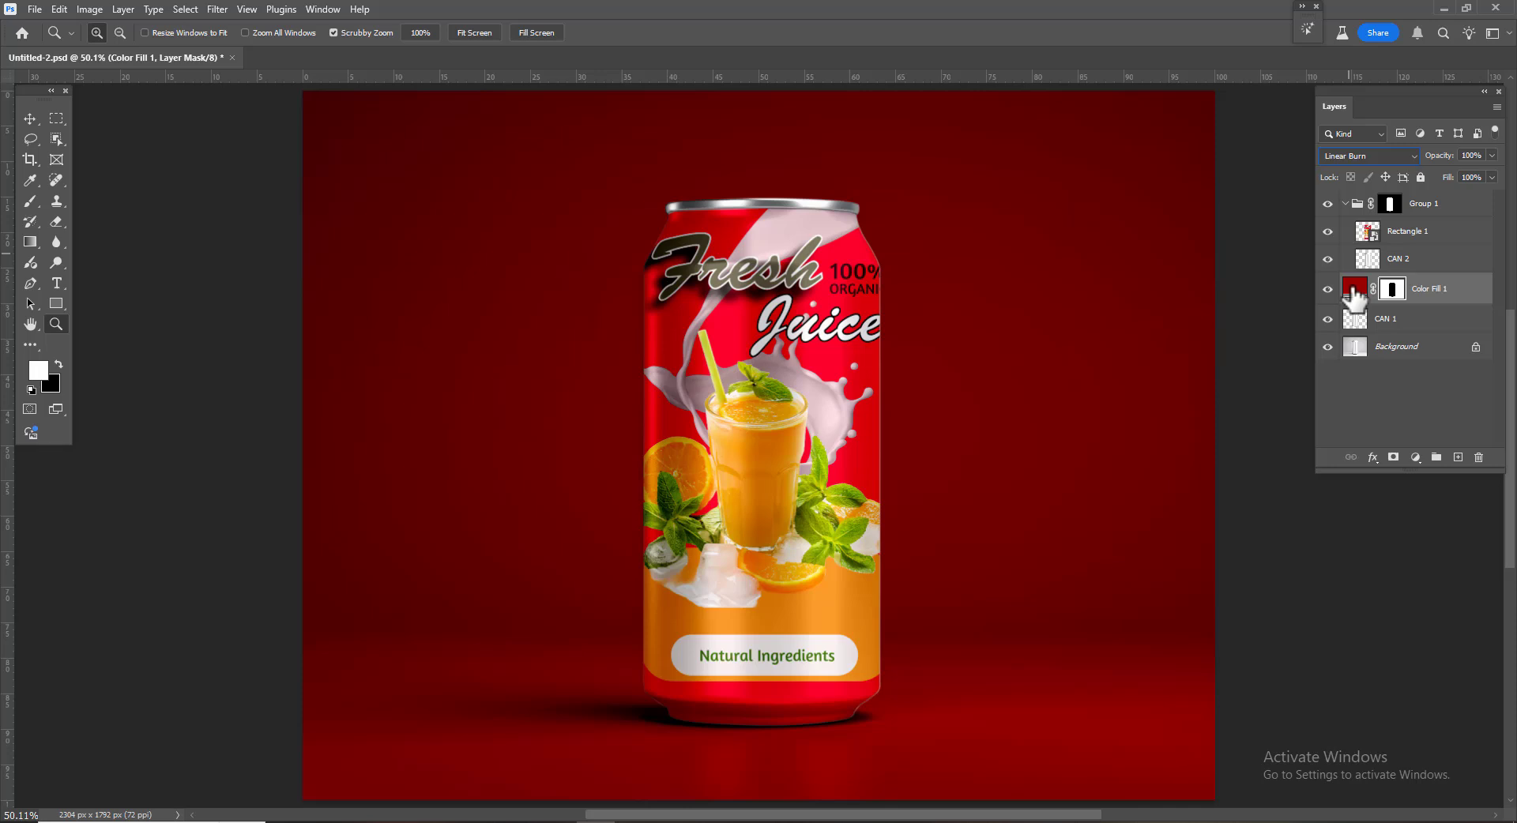
- Change the background fill layer's colour to the slightly darker red 8e0d0d
double_click(1354, 291)
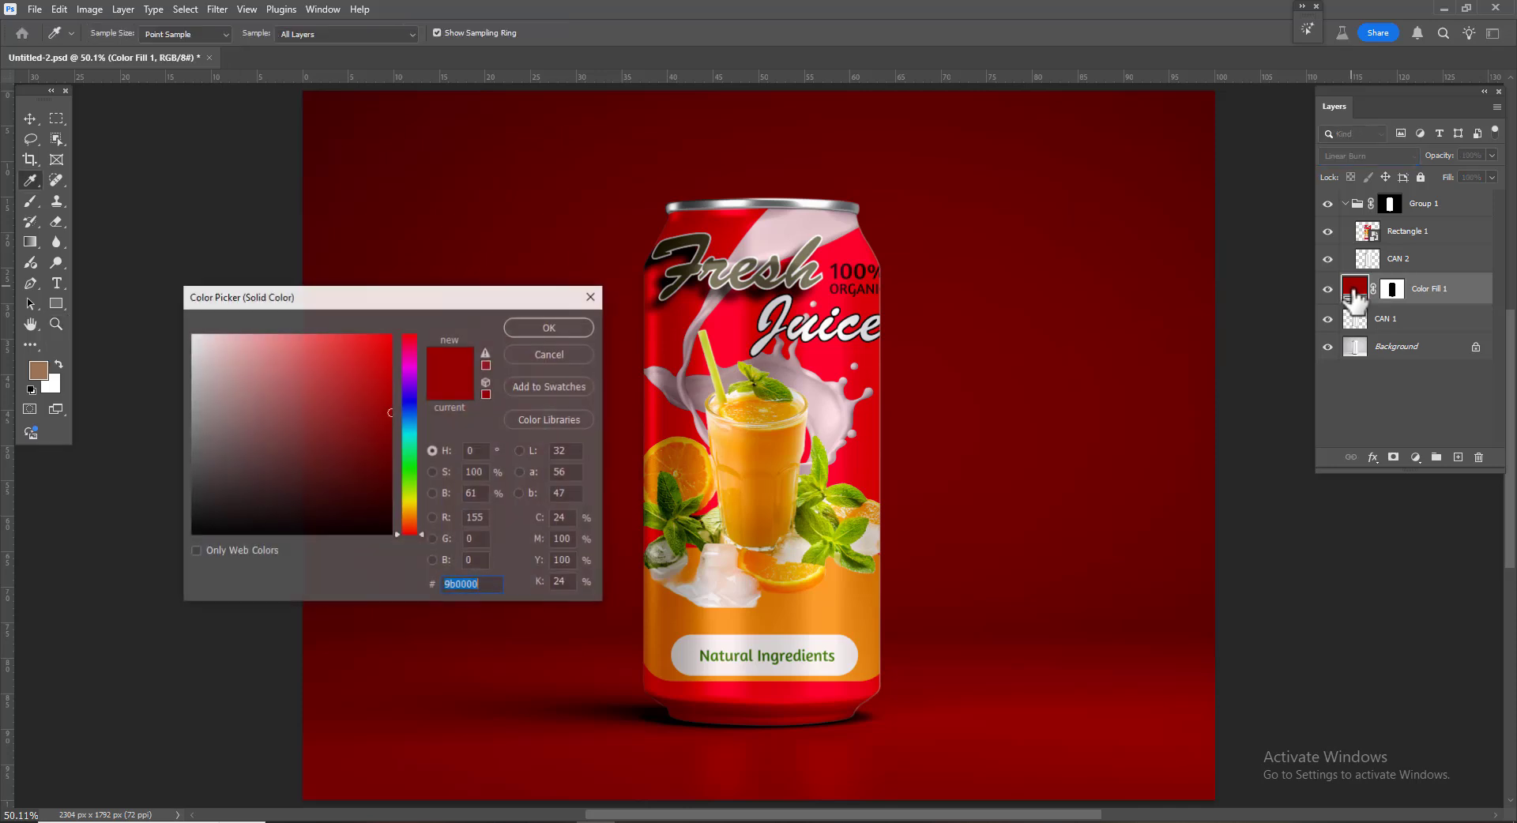
mouse_move(390, 413)
left_mouse_down()
mouse_move(346, 376)
mouse_move(352, 345)
mouse_move(315, 353)
mouse_move(344, 354)
mouse_move(382, 451)
mouse_move(373, 417)
left_mouse_up()
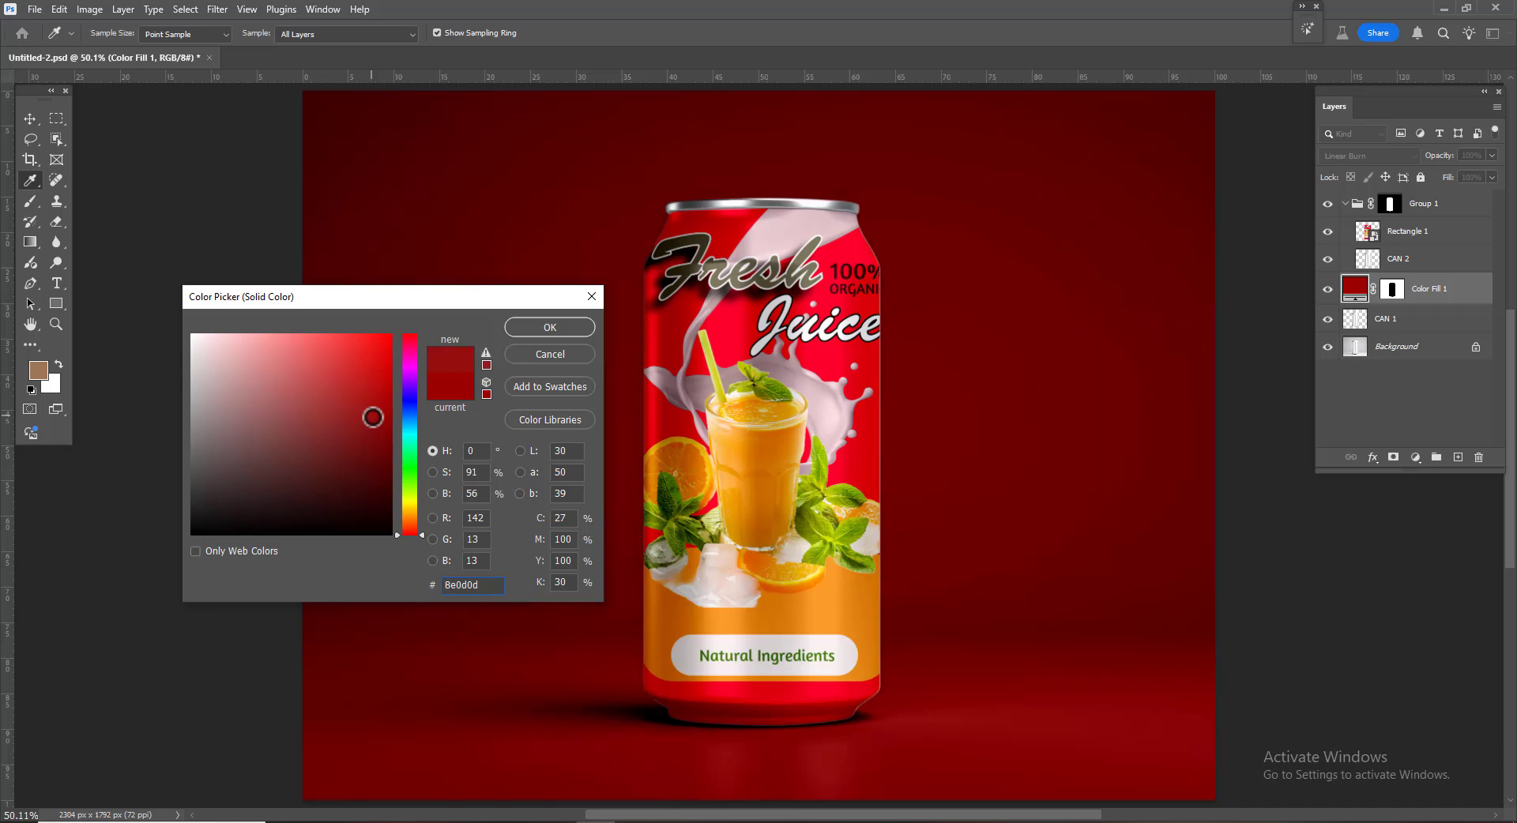
left_click(537, 327)
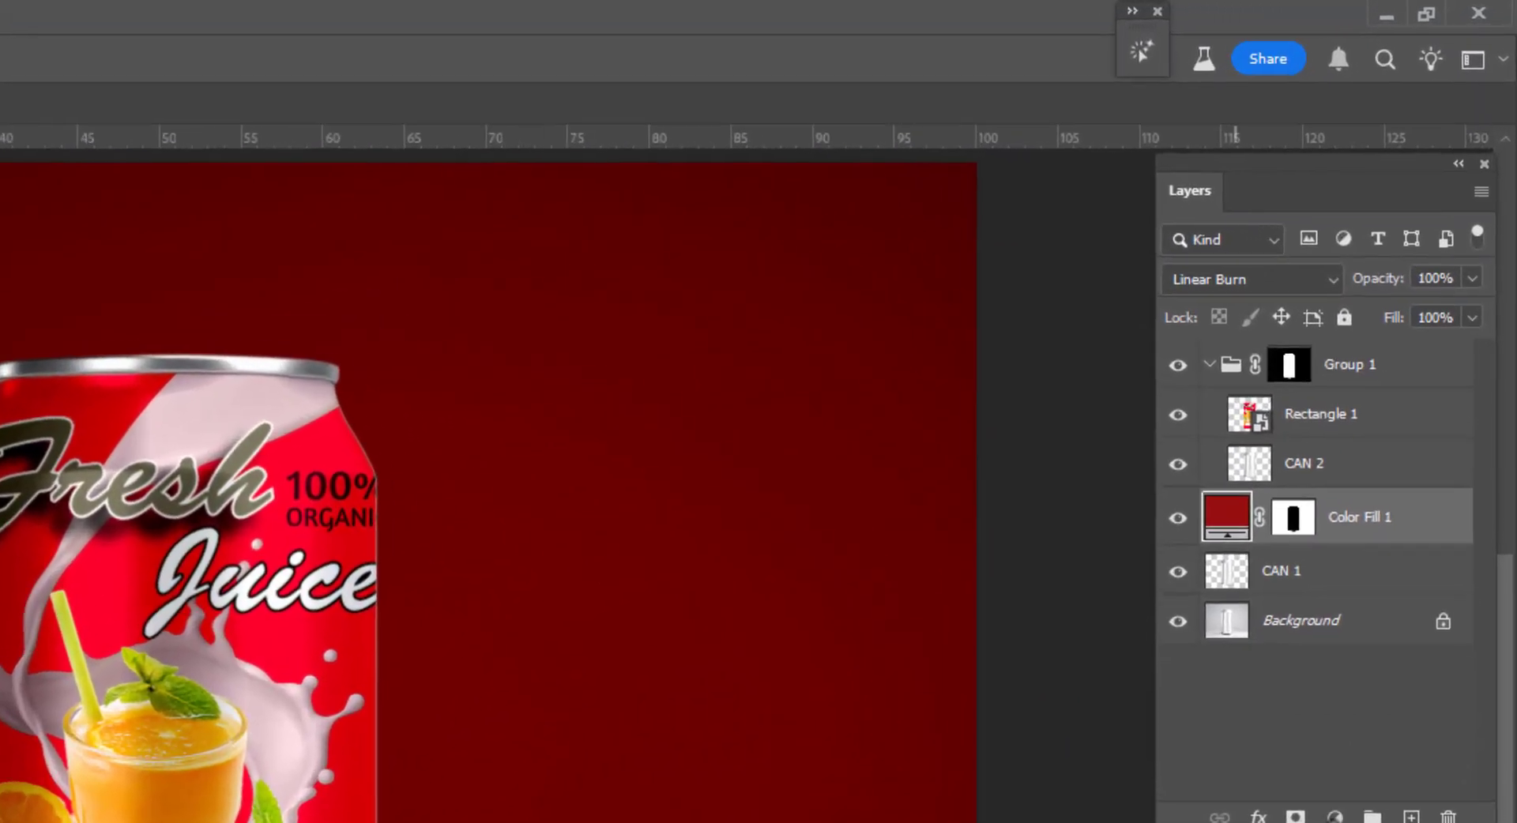
- Duplicate the Background layer and place the copy inside Group 1, directly above Rectangle 1
left_click(1333, 638)
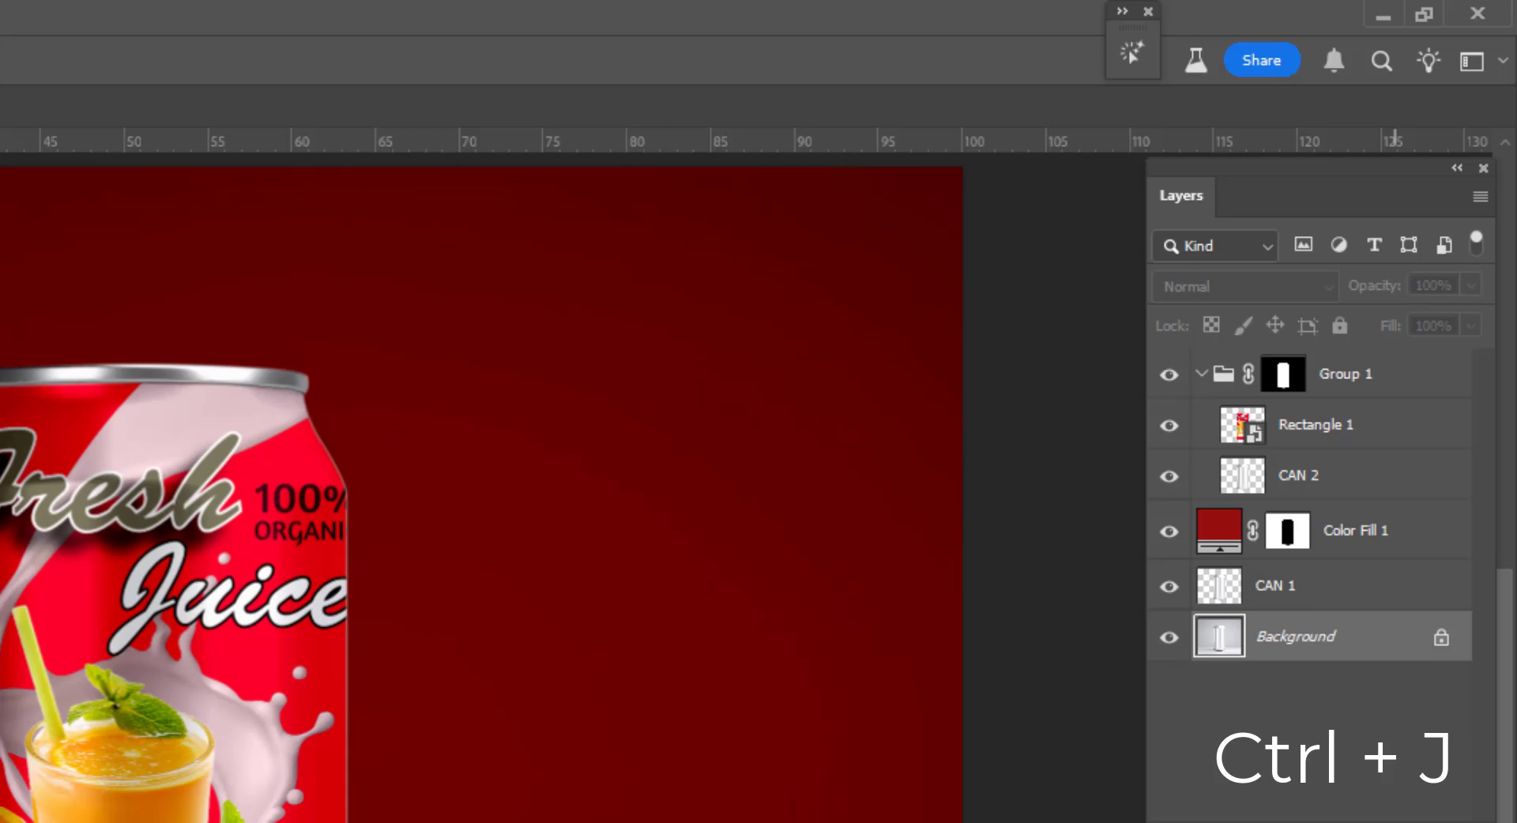
key("ctrl+j")
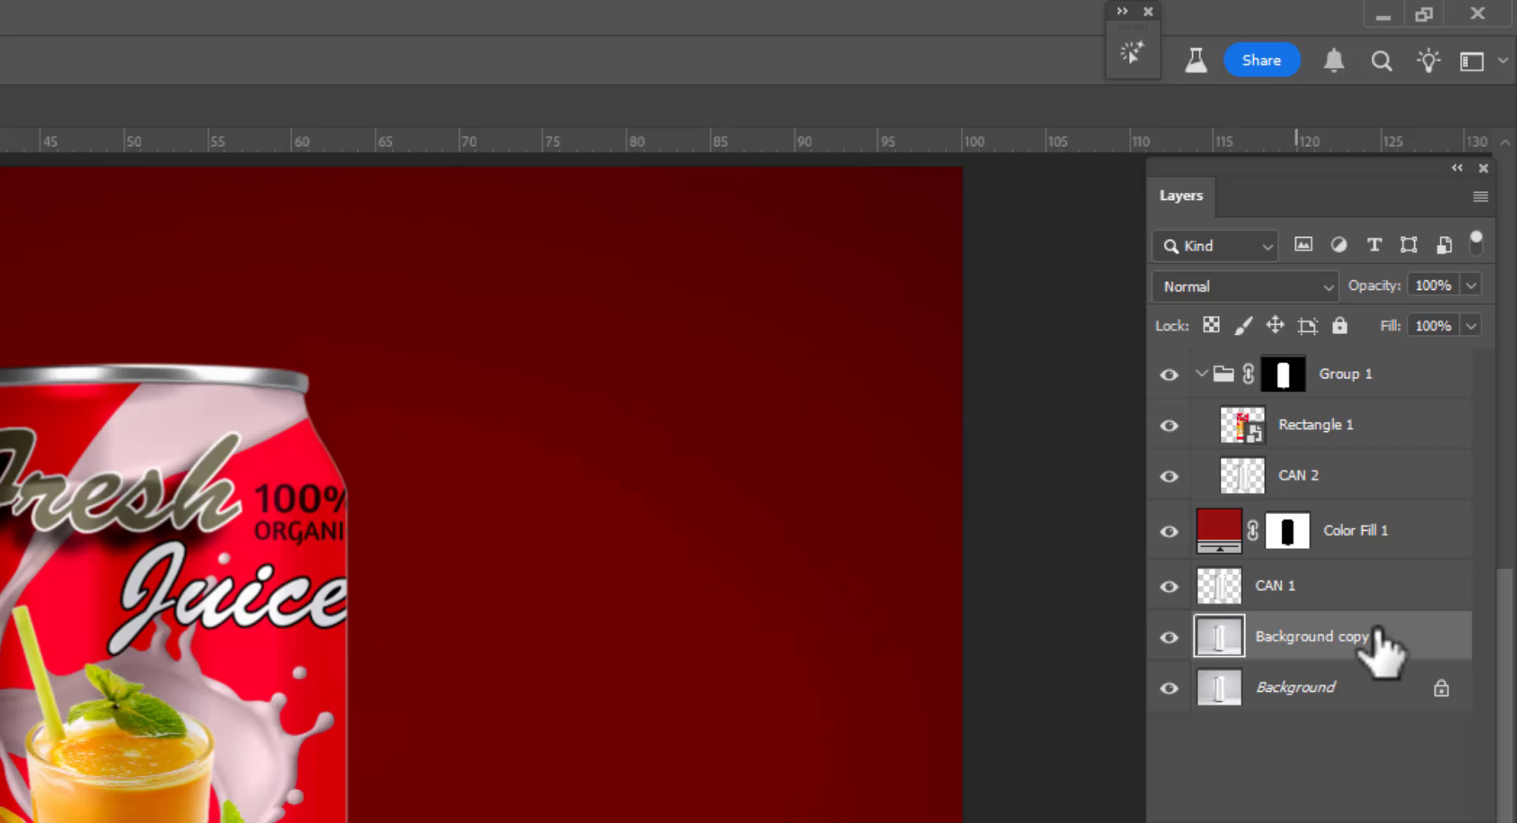
left_click_drag(1378, 644, 1340, 417)
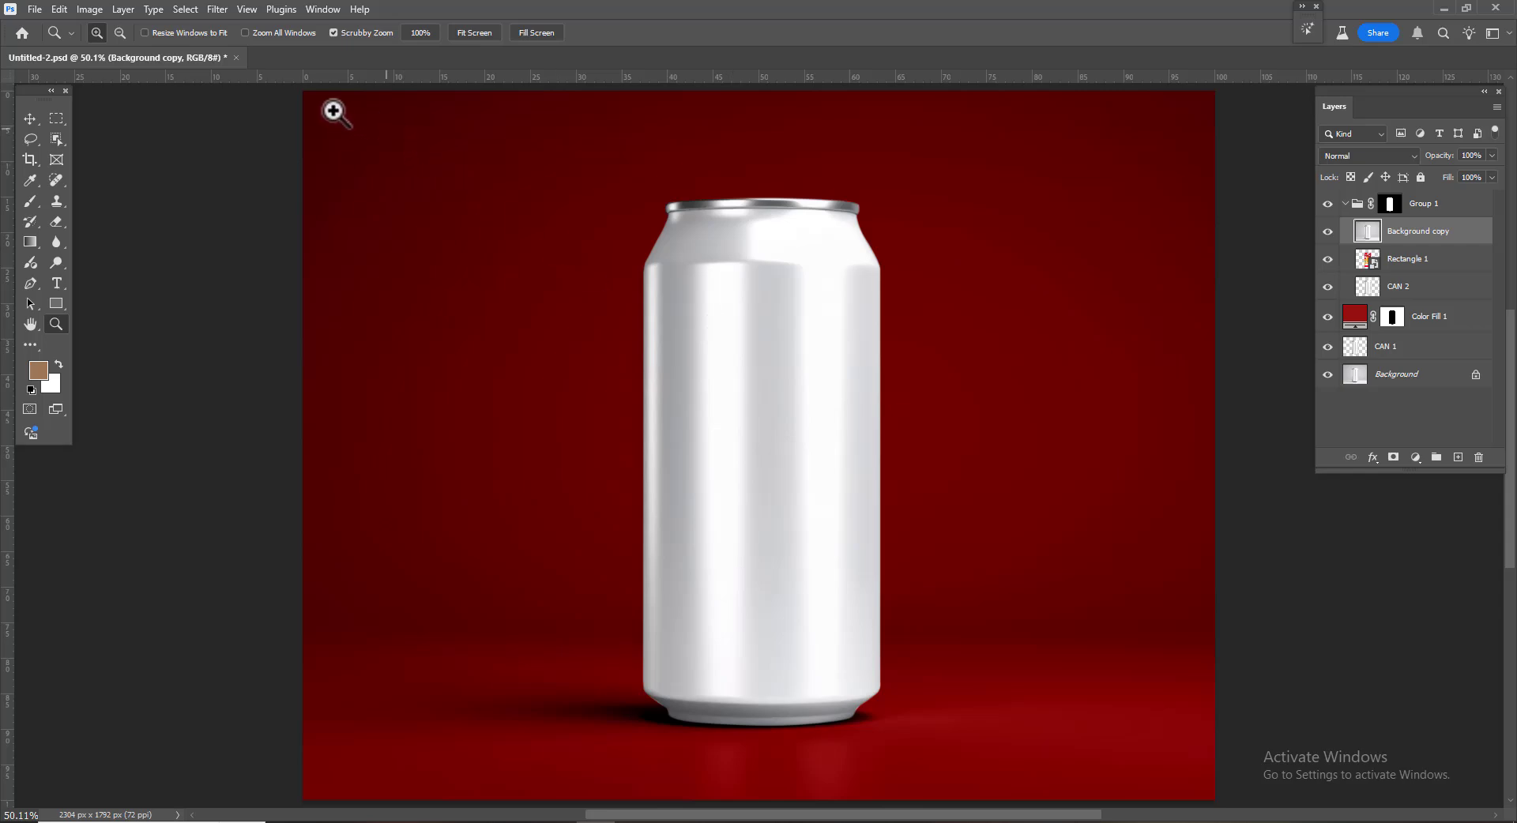
- Darken the Background copy layer with the Camera Raw Filter, using Exposure -3.30, Contrast +3 and Whites +38
left_click(214, 10)
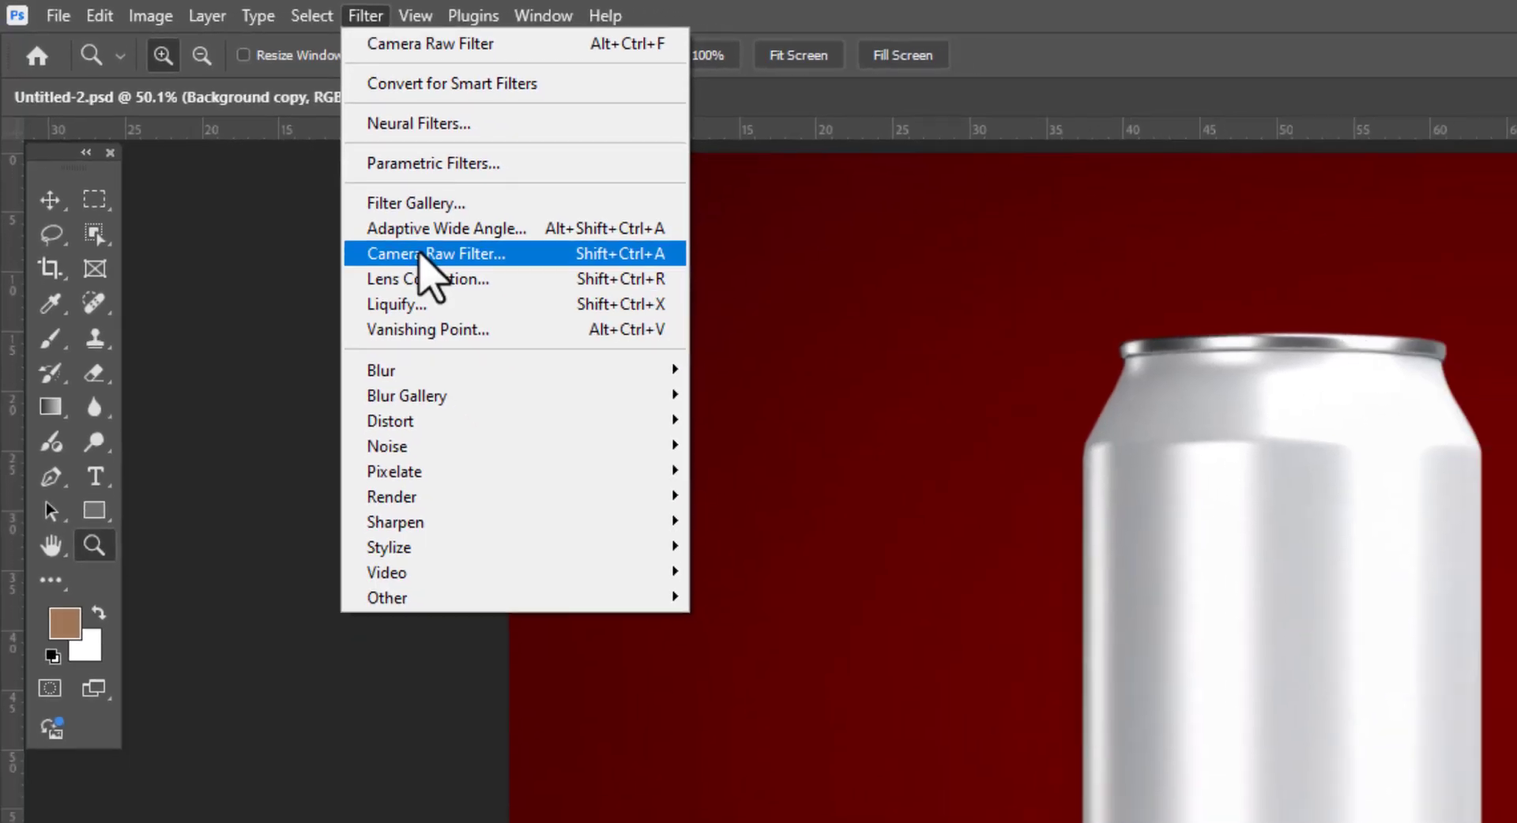
left_click(469, 283)
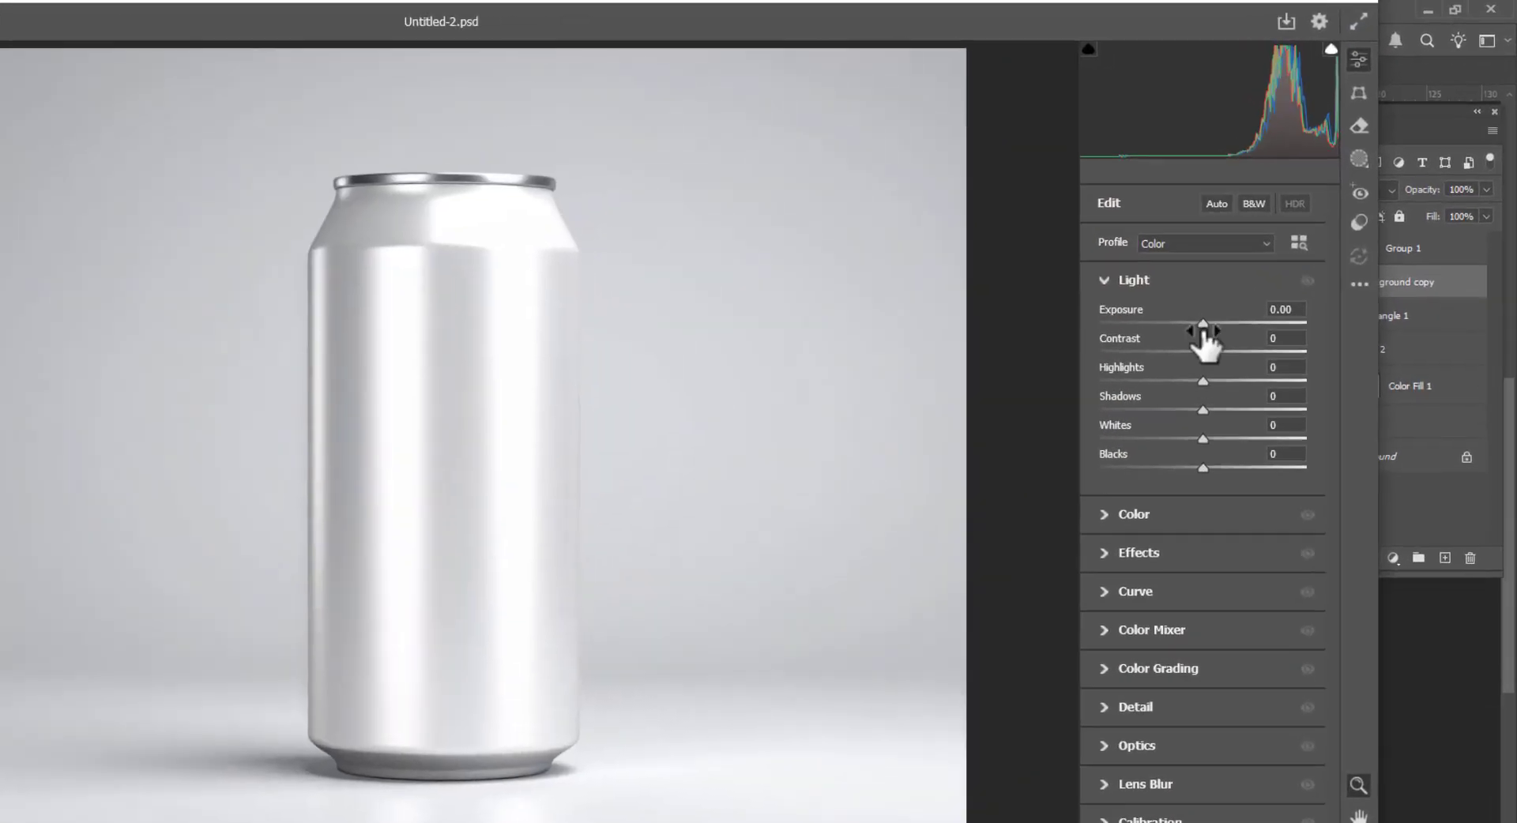
left_click_drag(1193, 330, 1122, 335)
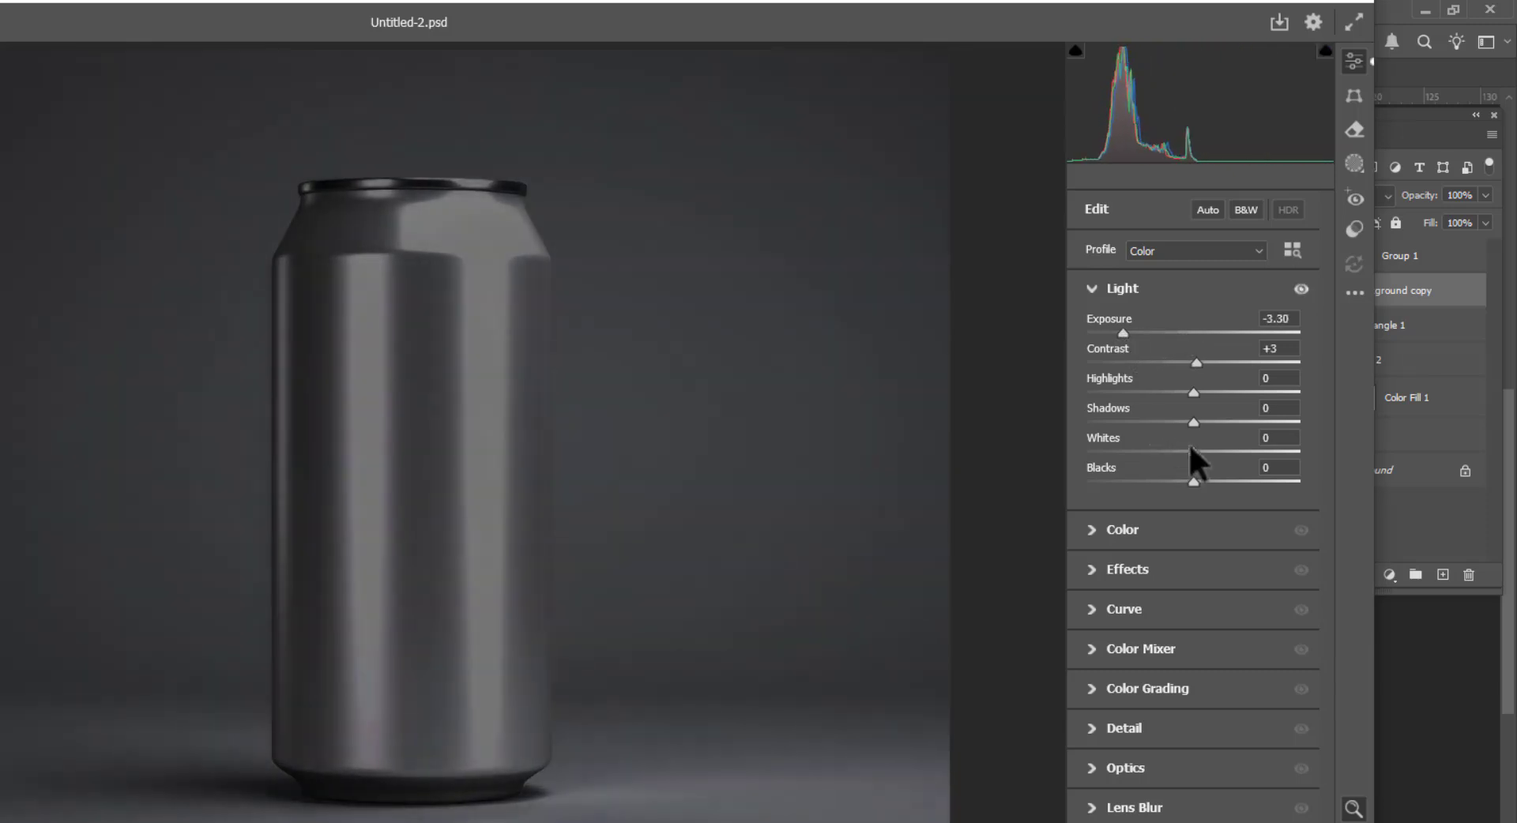
left_click_drag(1191, 448, 1234, 448)
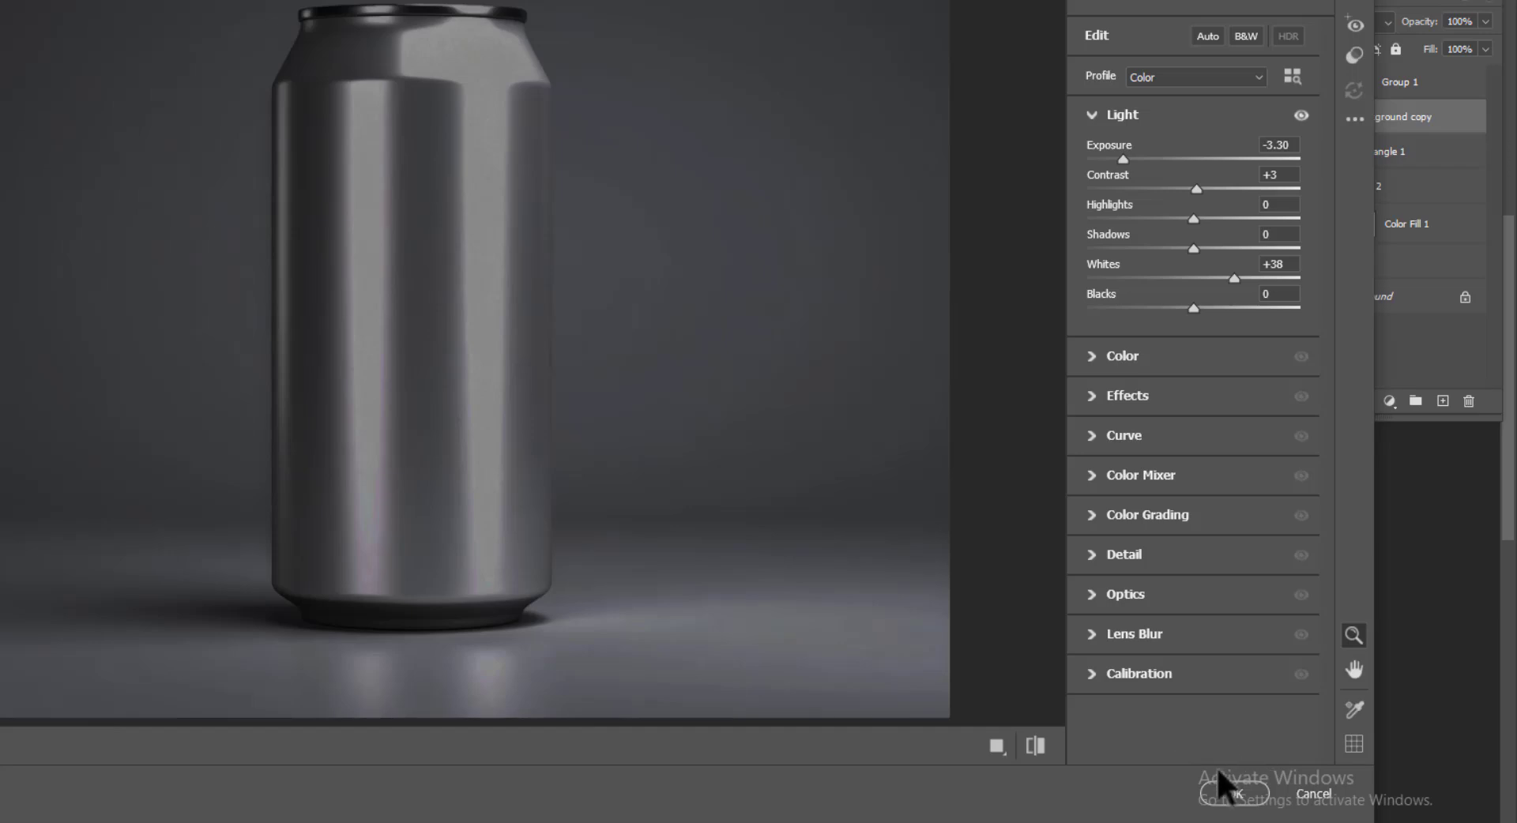
left_click(1233, 792)
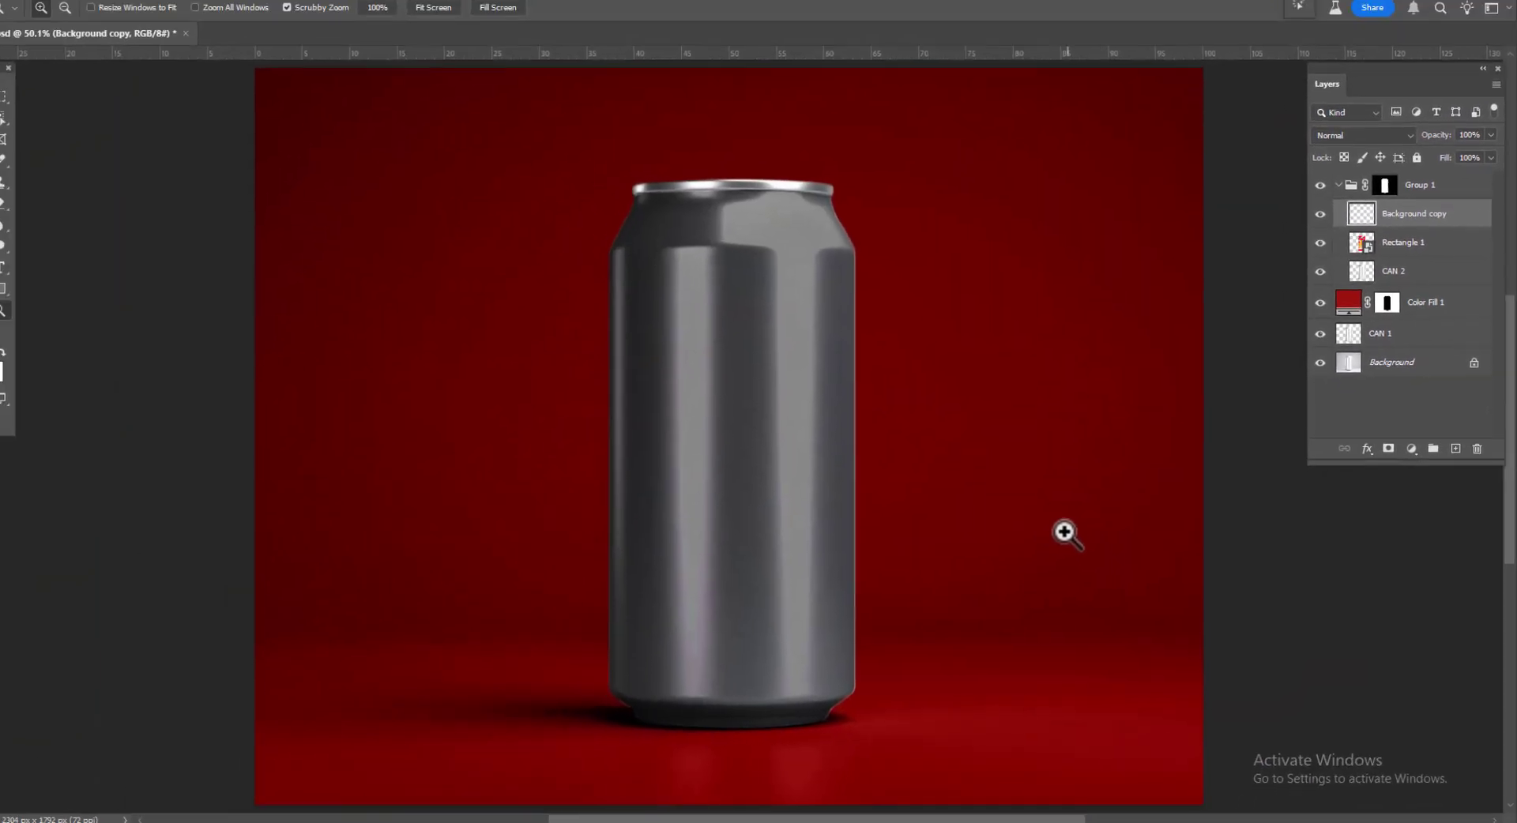
- Set the darkened Background copy layer's blend mode to Soft Light
left_click(1347, 135)
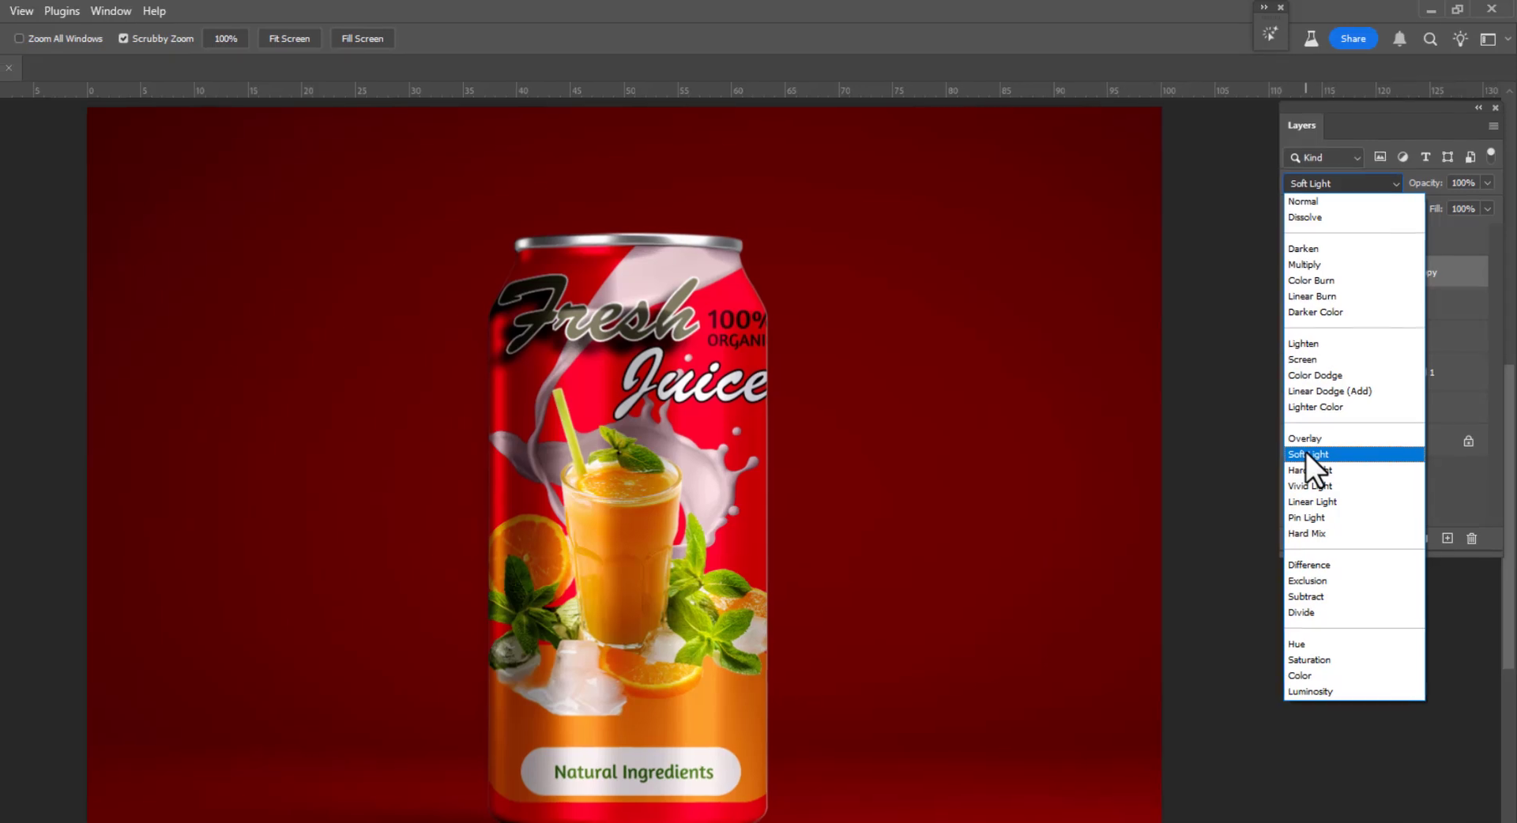
left_click(1306, 452)
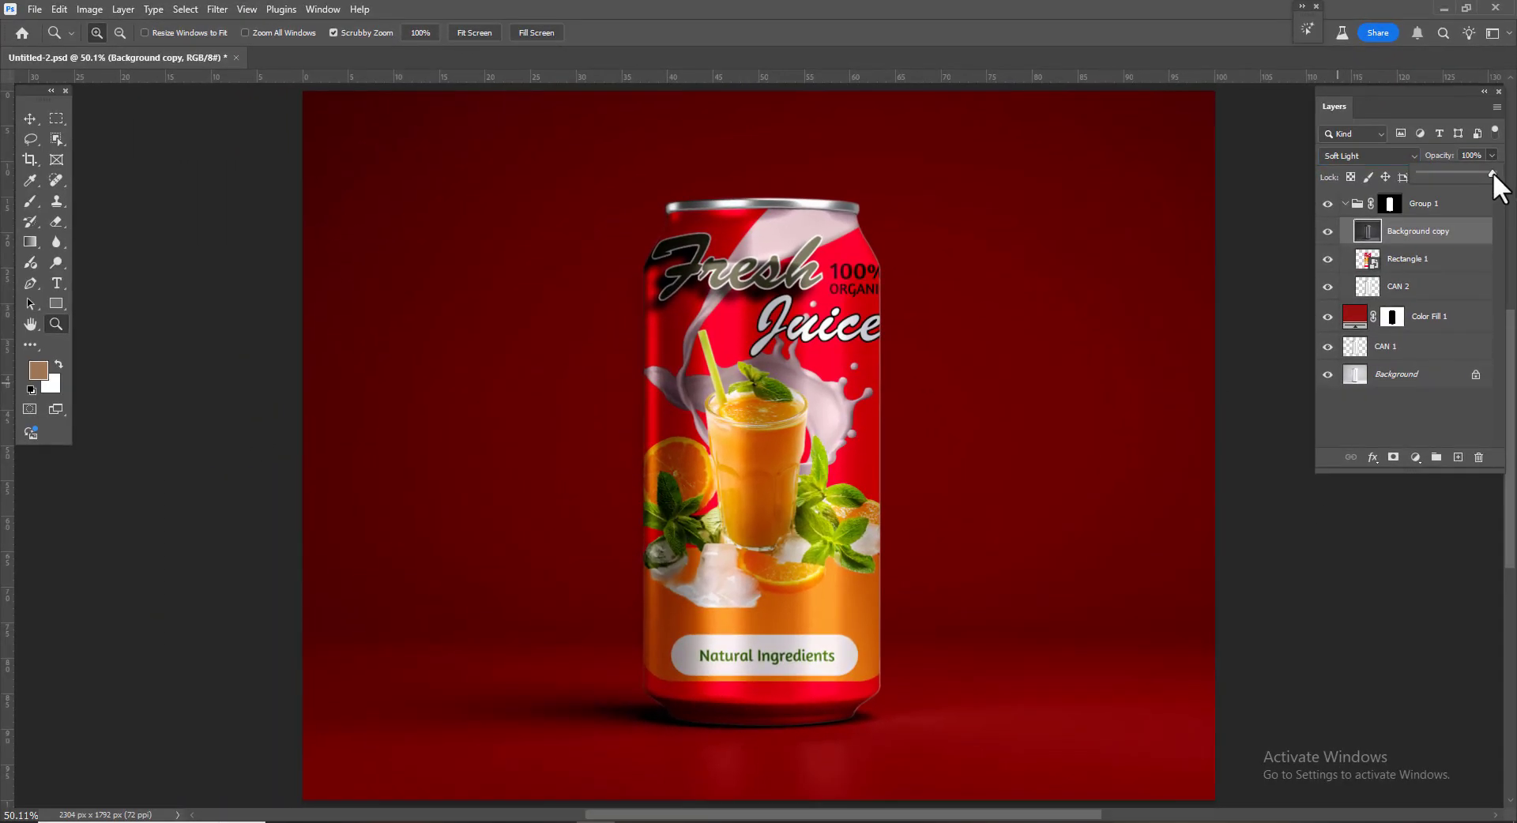